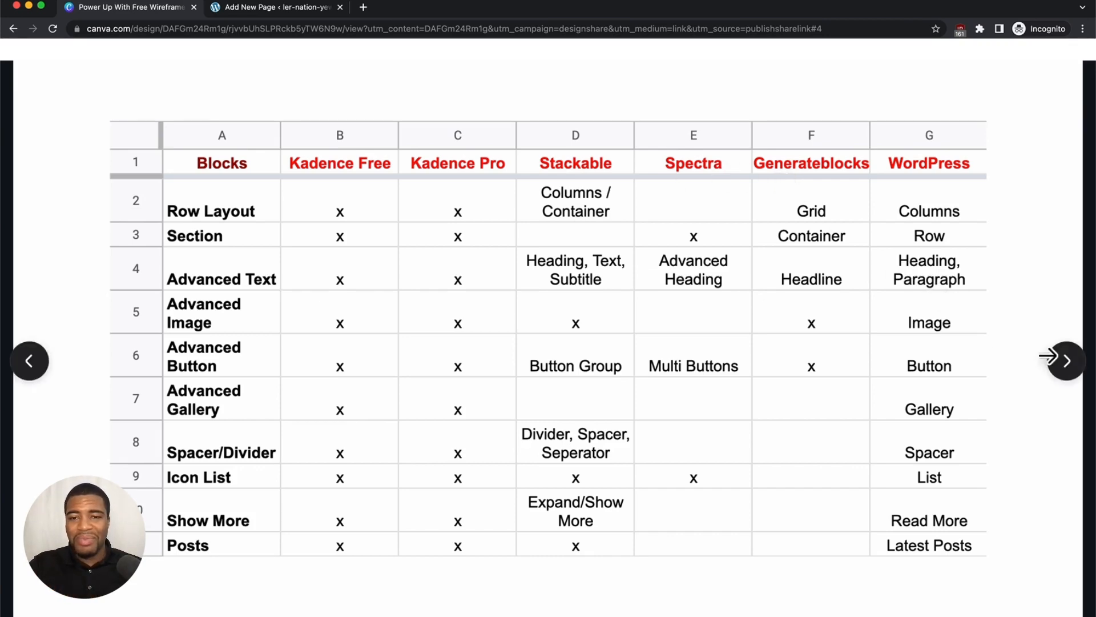
- Advance to the next comparison slide, switch to the WordPress page editor and insert a Kadence Advanced Text block
{"action": "left_click", "coordinate": [1057, 365]}
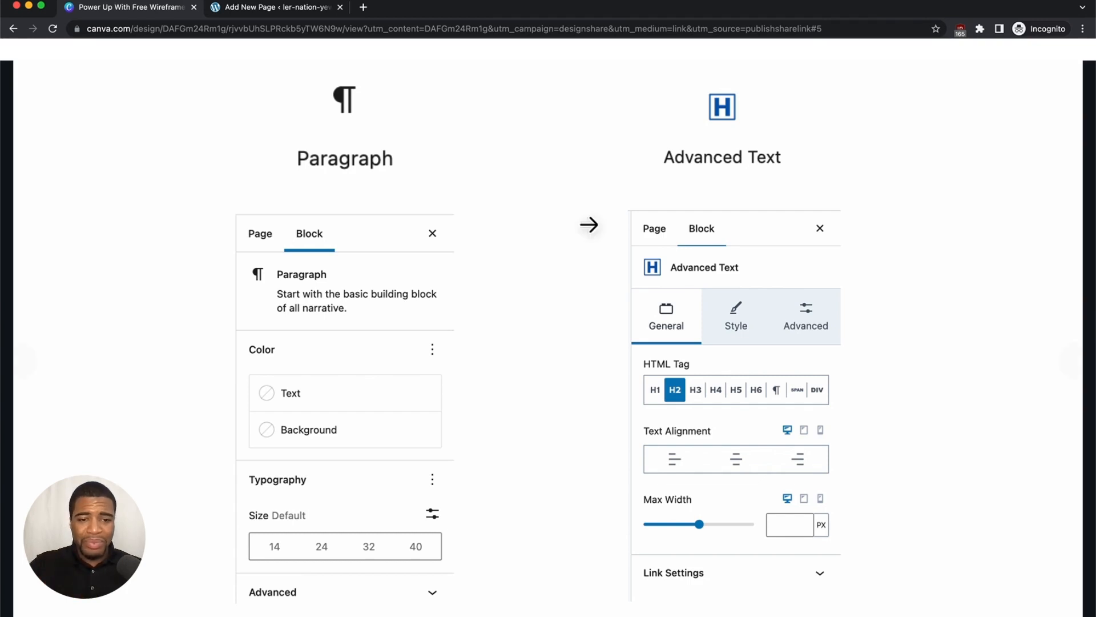
{"action": "left_click", "coordinate": [293, 8]}
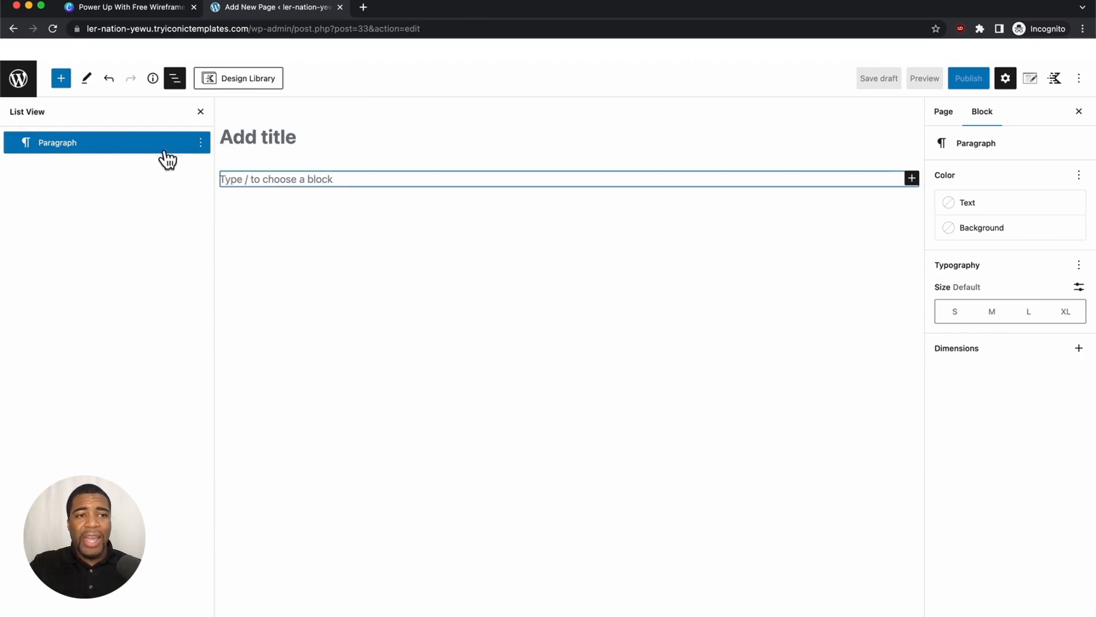
{"action": "left_click", "coordinate": [61, 80]}
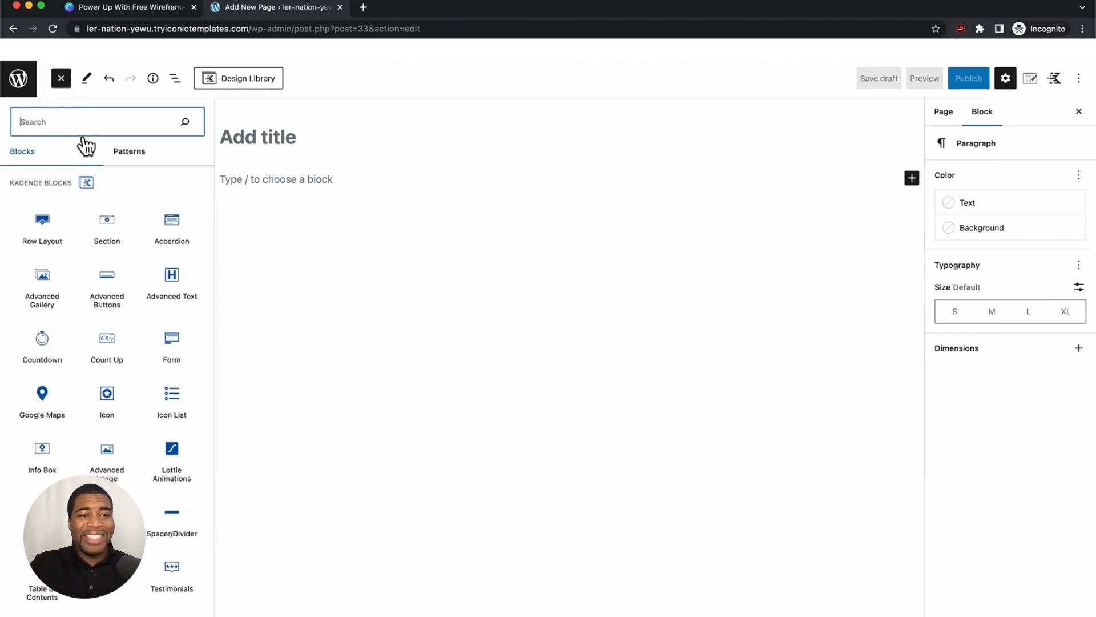
{"action": "mouse_move", "coordinate": [105, 247]}
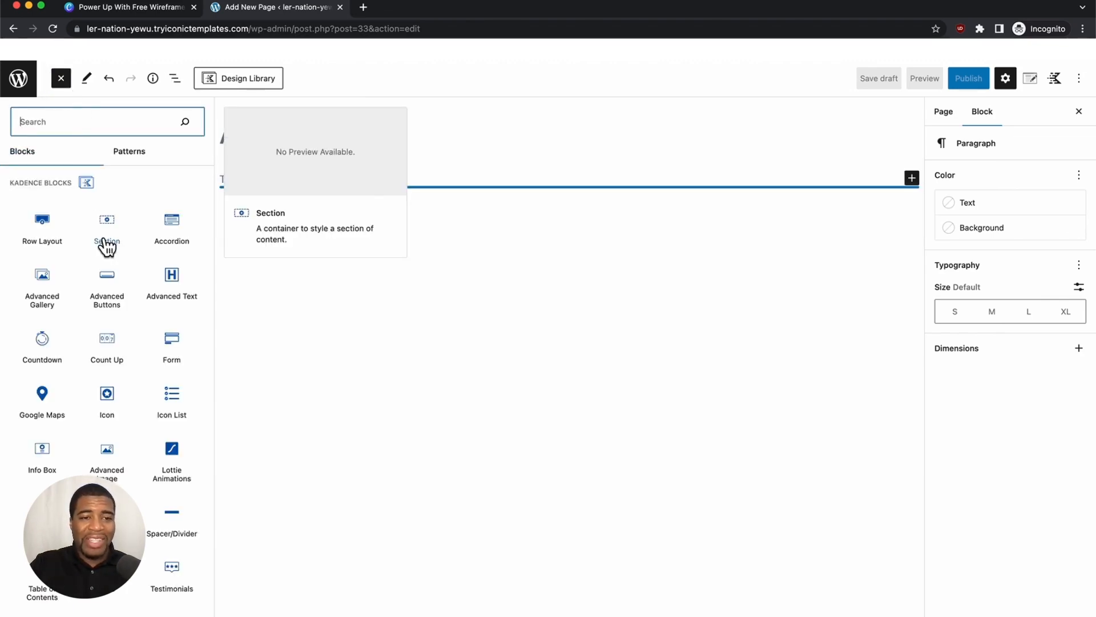
{"action": "left_click", "coordinate": [167, 278]}
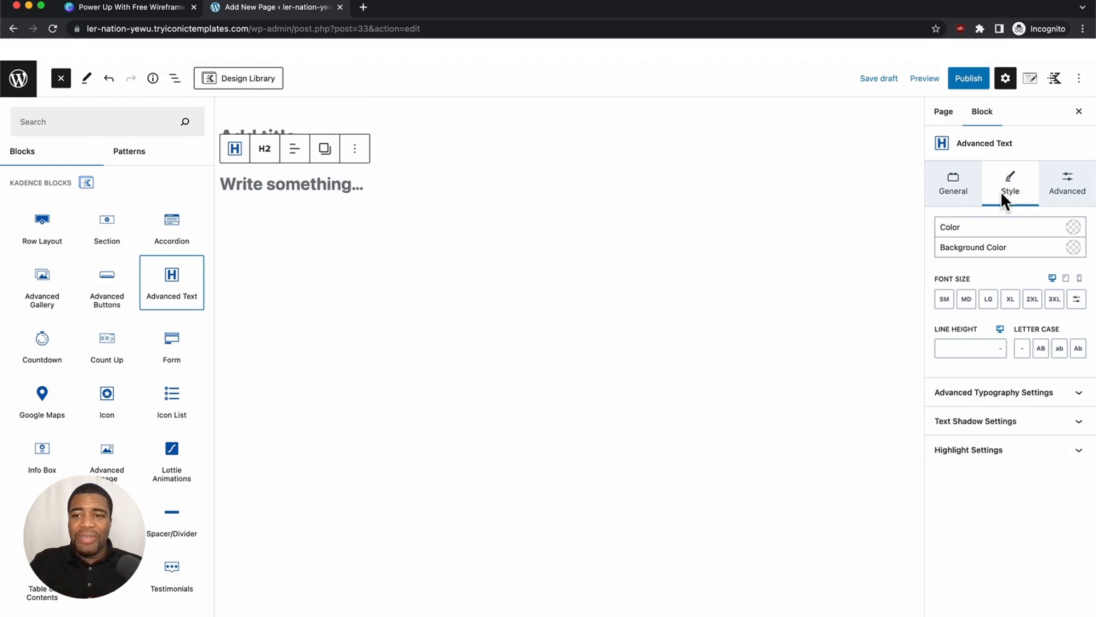
- Examine the Advanced Text block's General, Style and Advanced settings
{"action": "left_click", "coordinate": [954, 181]}
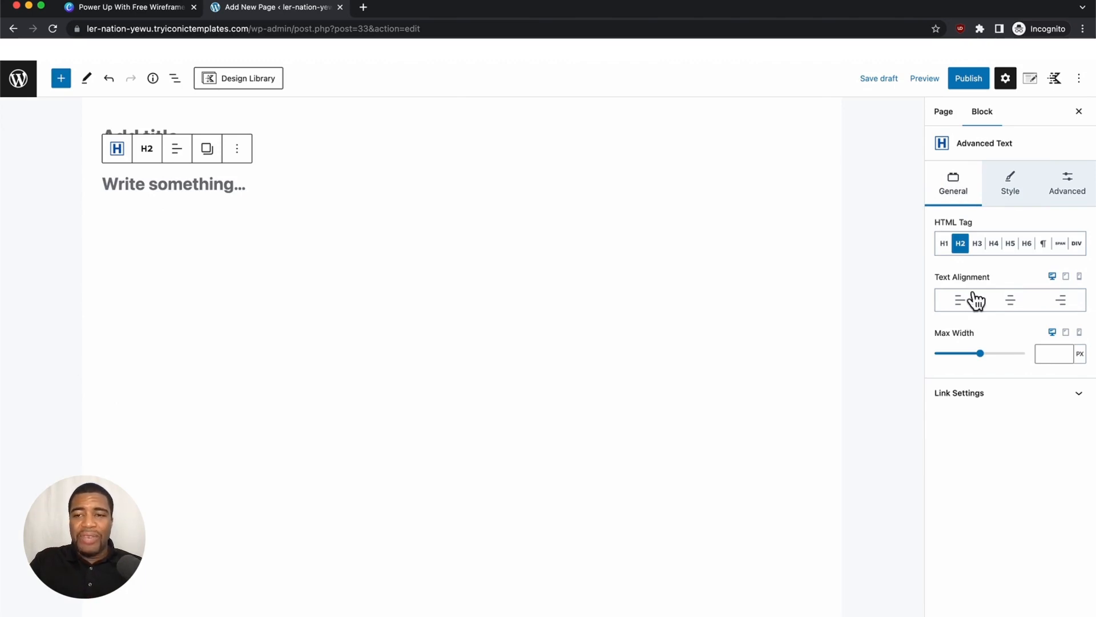
{"action": "left_click", "coordinate": [1008, 177]}
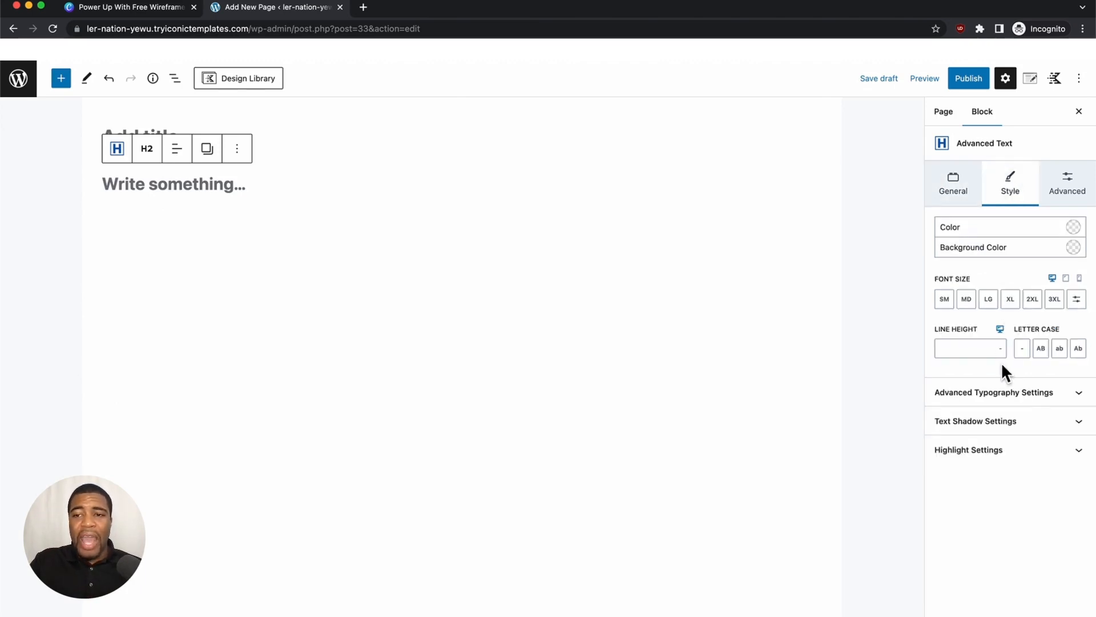
{"action": "left_click", "coordinate": [1075, 184]}
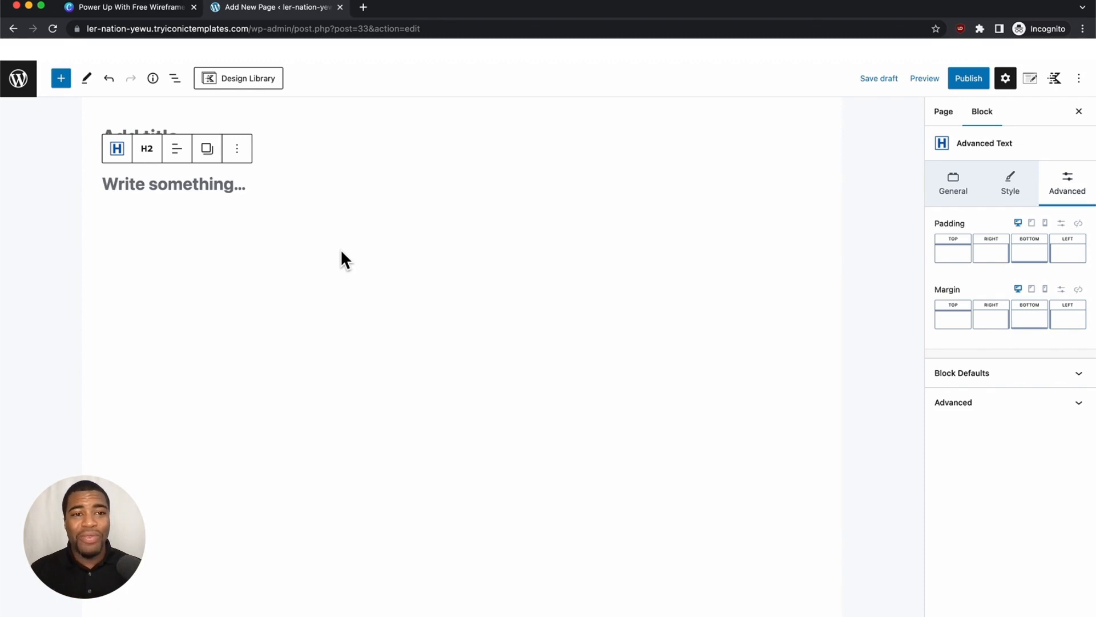
- Add an empty Paragraph block below the Advanced Text block and compare the settings of the two blocks
{"action": "left_click", "coordinate": [329, 141]}
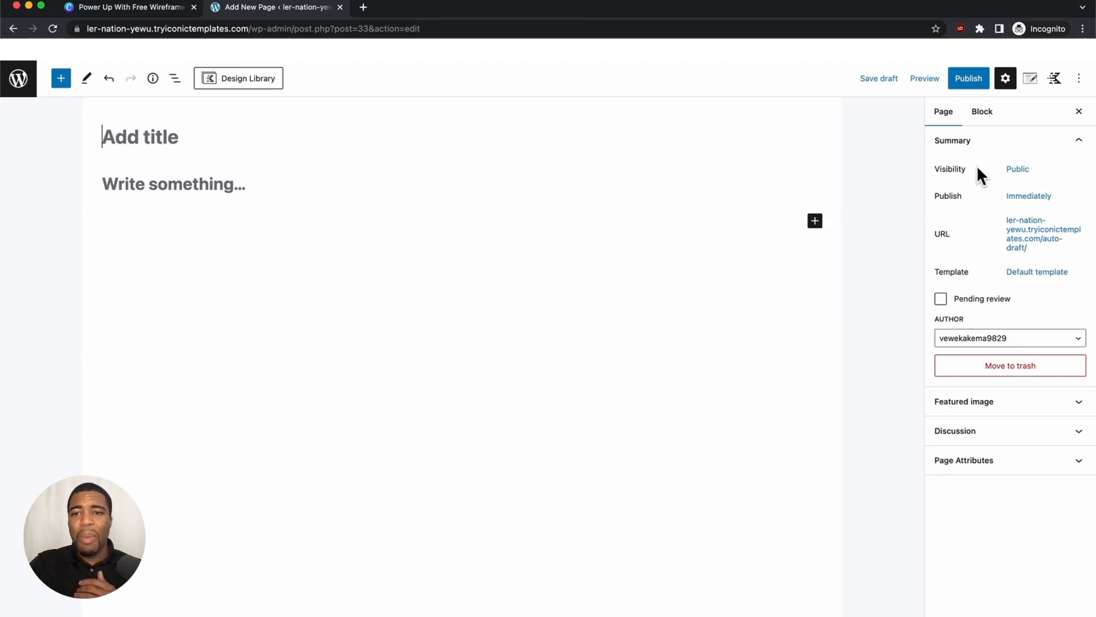
{"action": "left_click", "coordinate": [980, 112]}
{"action": "left_click", "coordinate": [318, 207]}
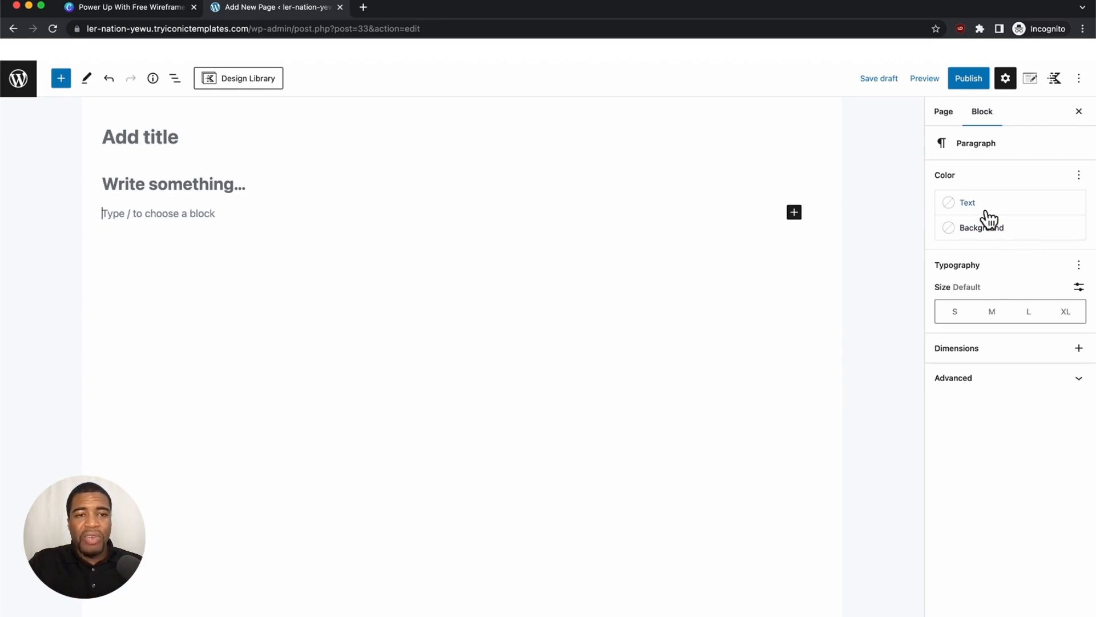
{"action": "left_click", "coordinate": [265, 183]}
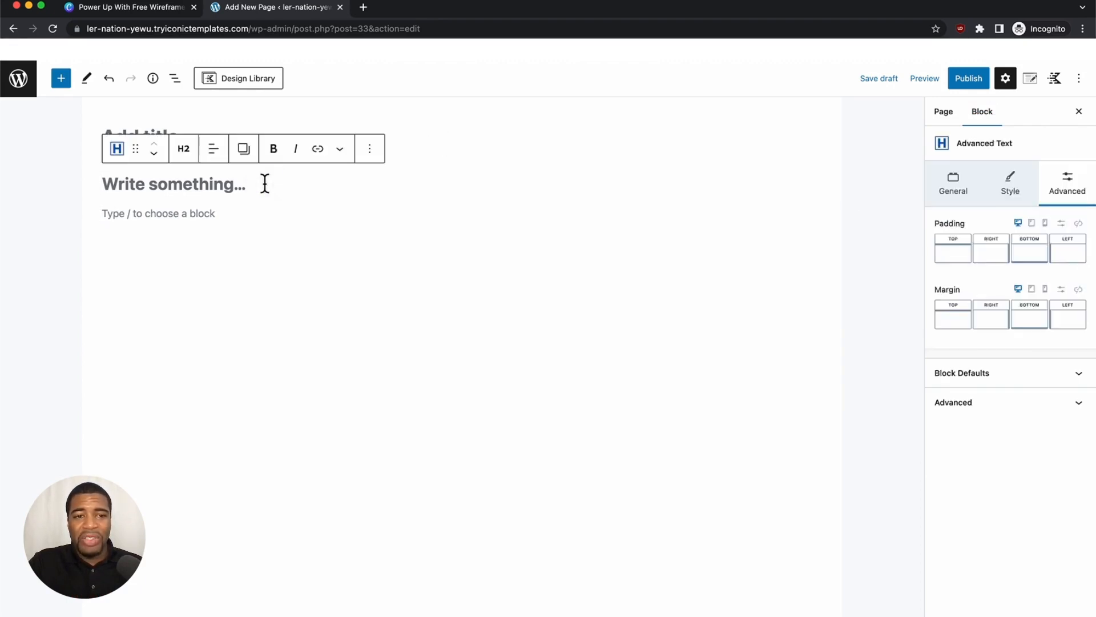
{"action": "left_click", "coordinate": [249, 218]}
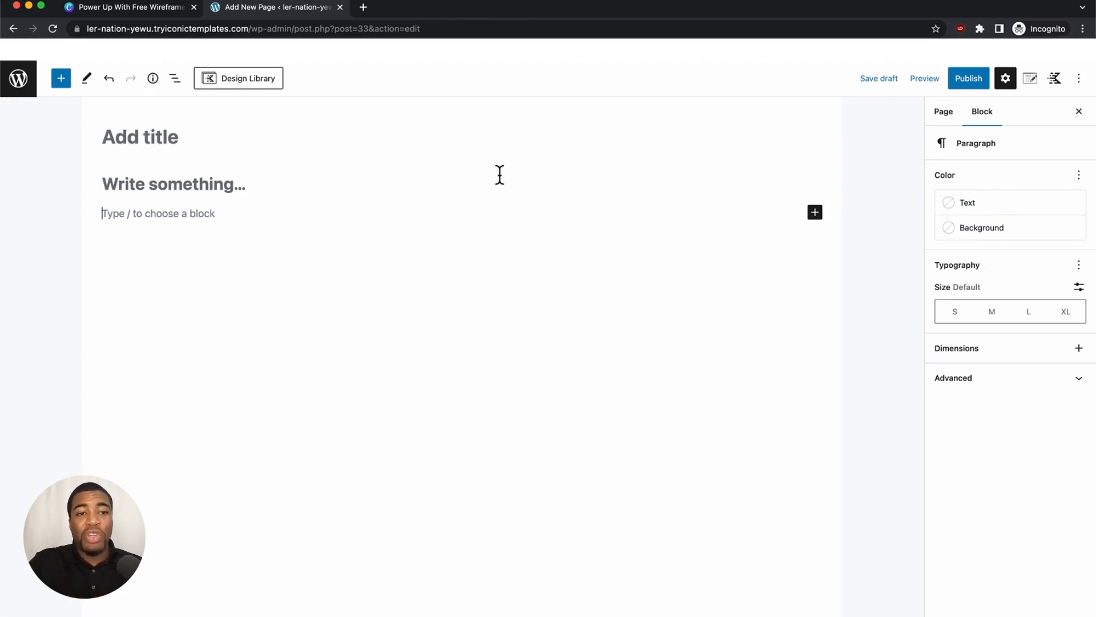
{"action": "left_click", "coordinate": [272, 186]}
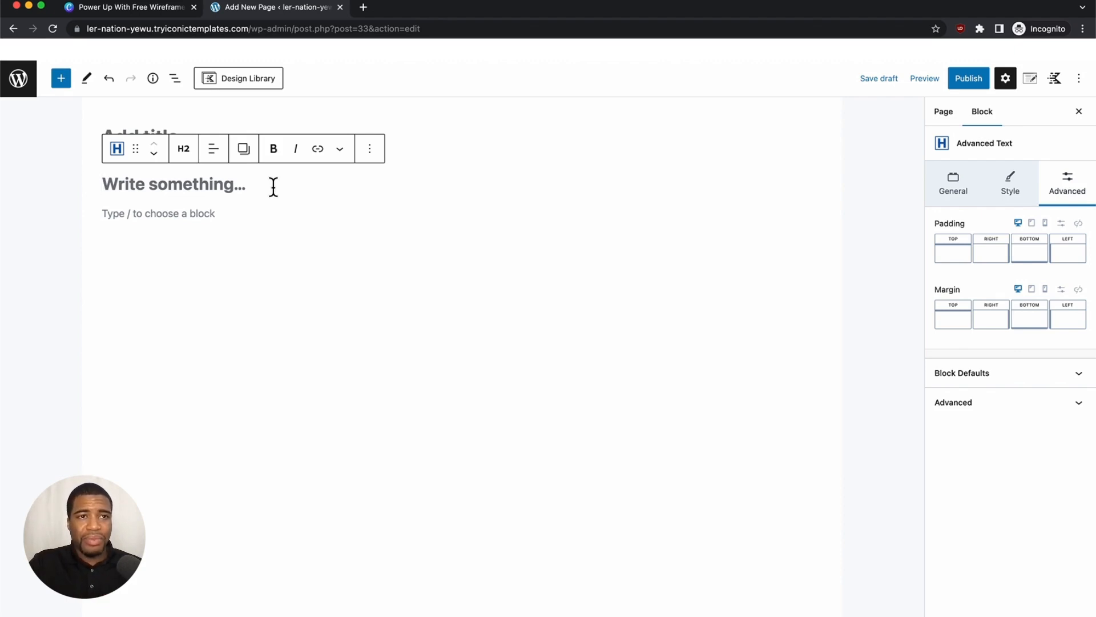
- Consult the Heading versus Advanced Text slide in Canva, and insert a Heading block below the Advanced Text block in the WordPress page
{"action": "left_click", "coordinate": [108, 7]}
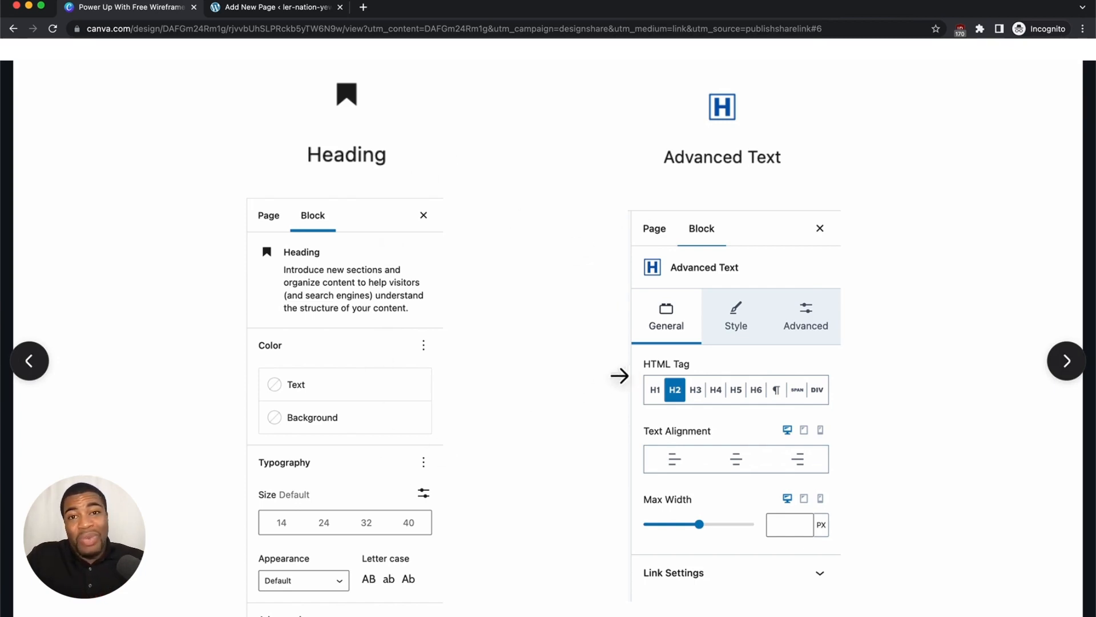
{"action": "left_click", "coordinate": [287, 8]}
{"action": "left_click", "coordinate": [61, 78]}
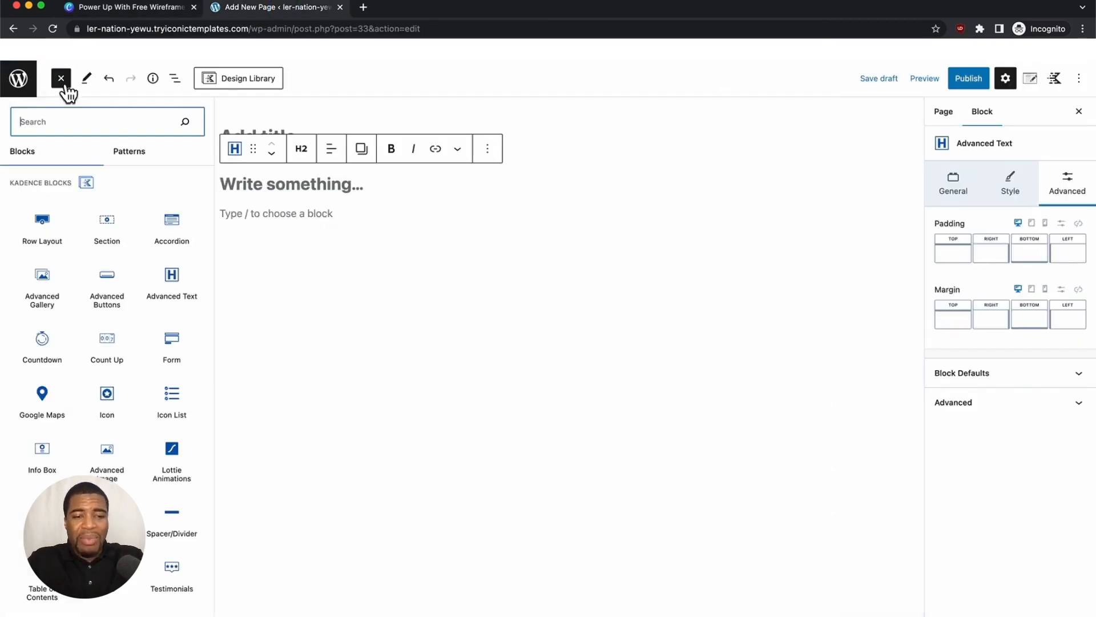
{"action": "type", "text": "head"}
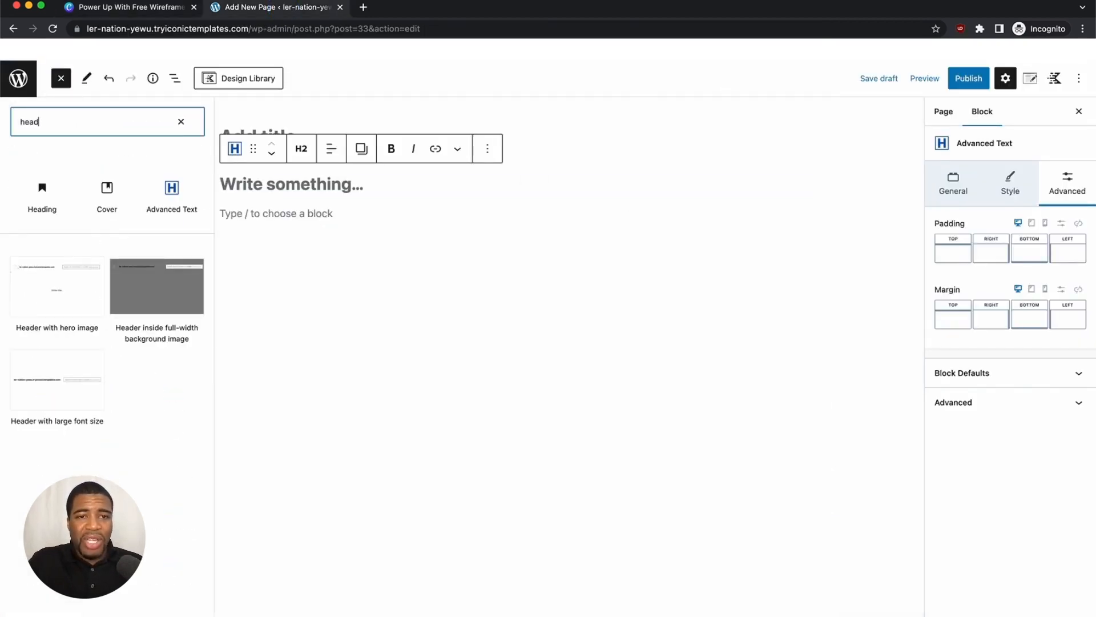
{"action": "left_click", "coordinate": [42, 197]}
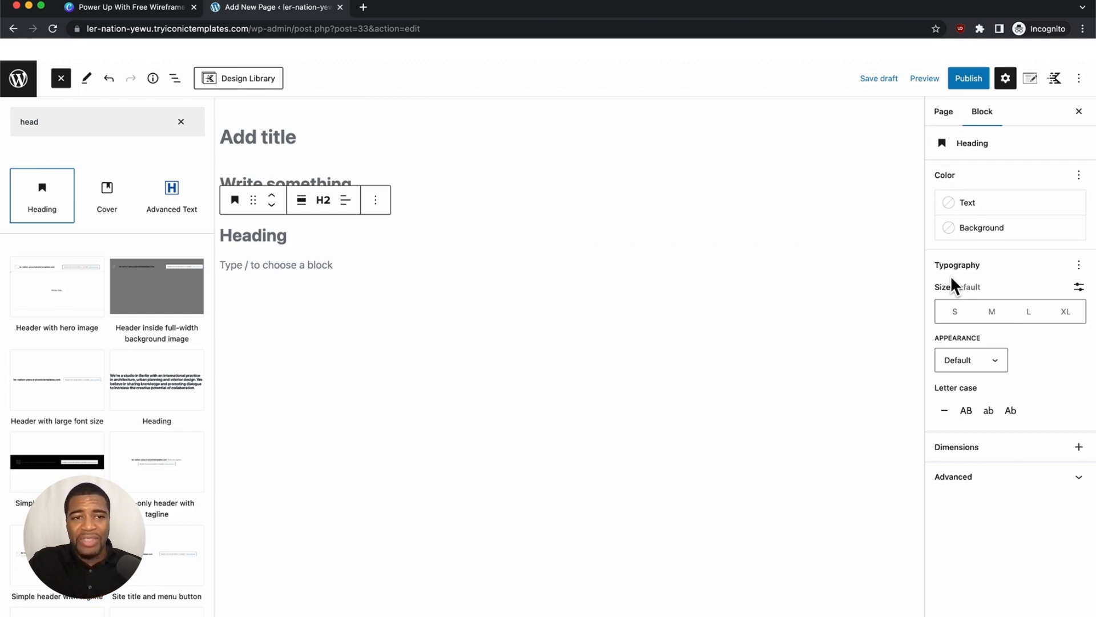
- Compare the settings of the Paragraph block with those of the Heading block
{"action": "left_click", "coordinate": [282, 268]}
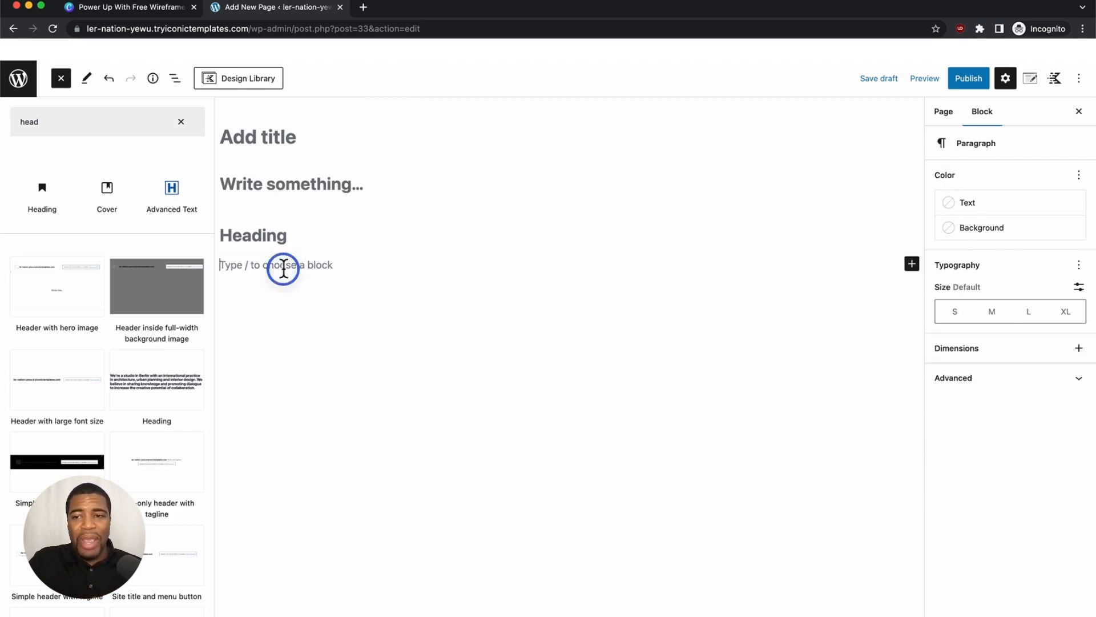
{"action": "left_click", "coordinate": [219, 237]}
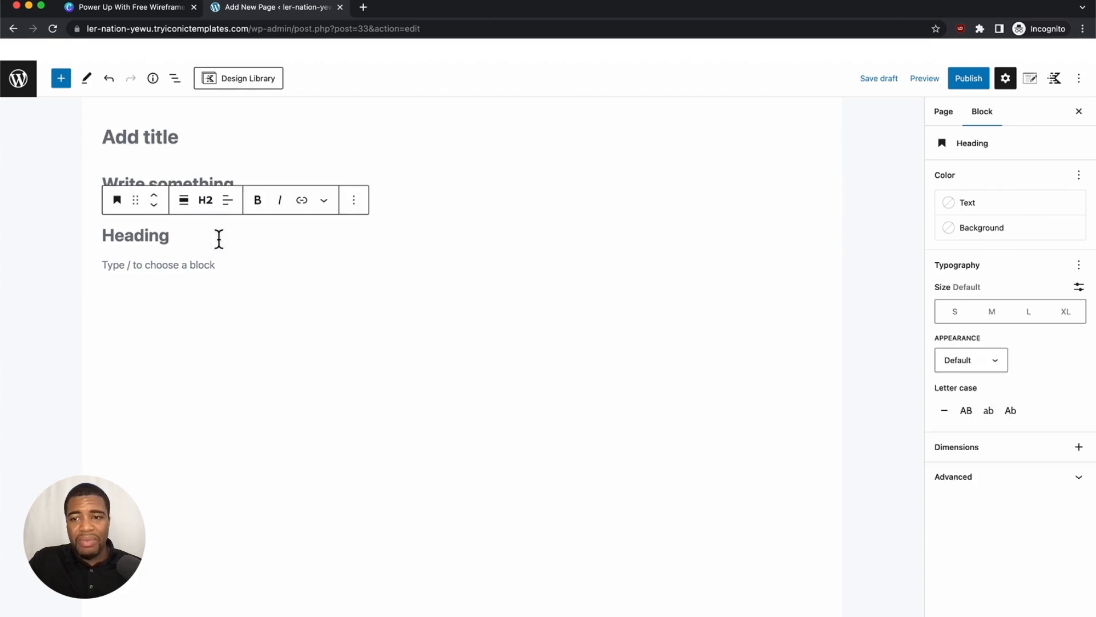
{"action": "left_click", "coordinate": [219, 269]}
{"action": "left_click", "coordinate": [211, 234]}
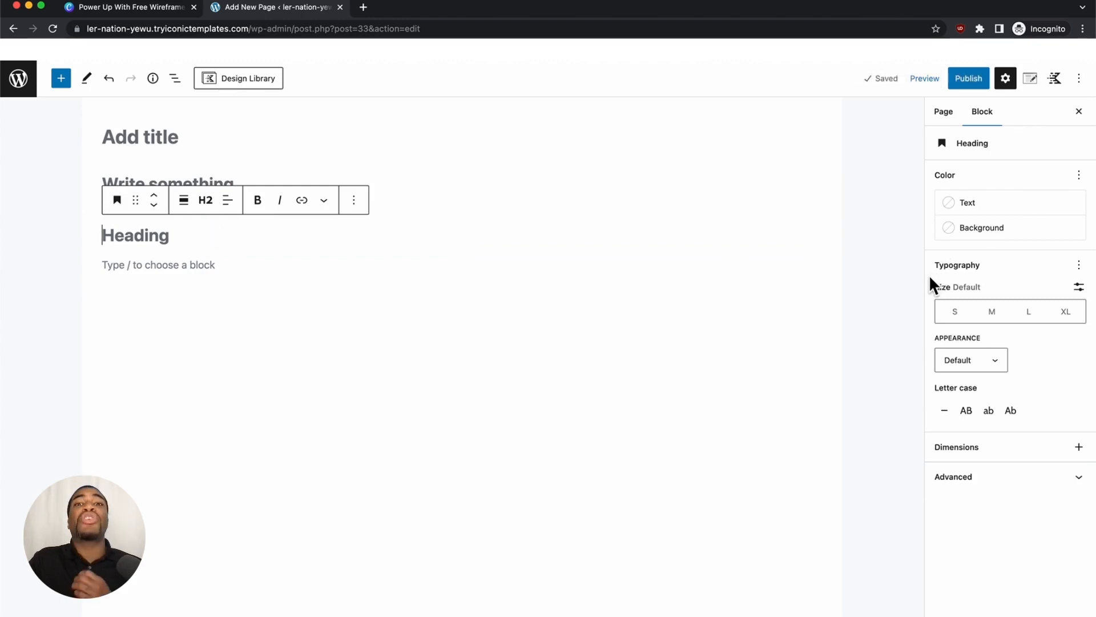
- Select the Advanced Text block and review its General, Style and Advanced settings against the Heading block's options
{"action": "left_click", "coordinate": [432, 186]}
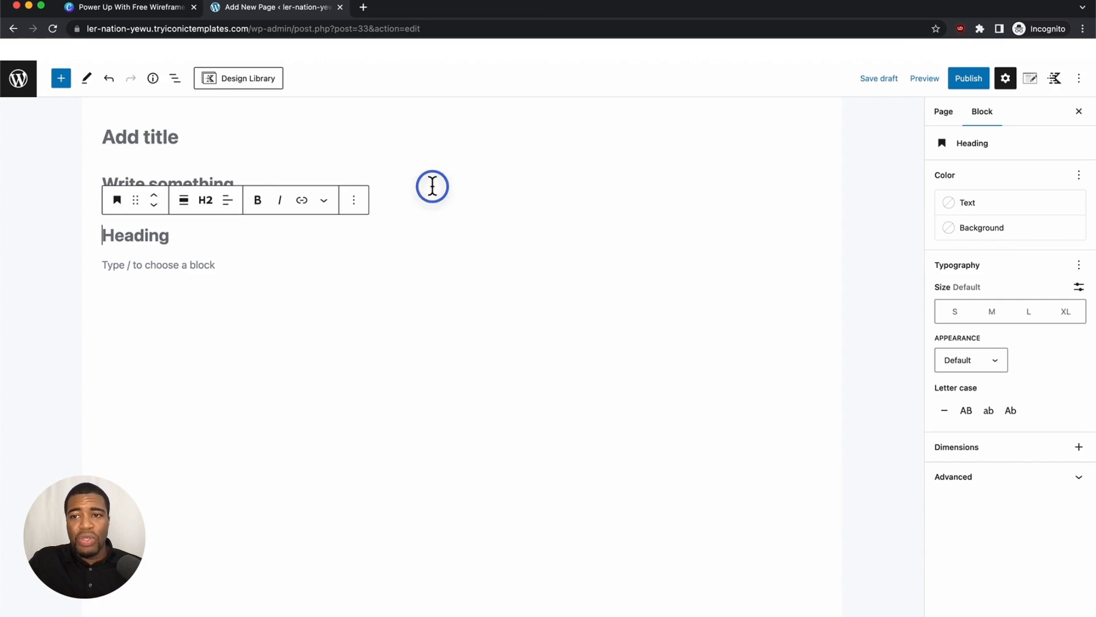
{"action": "left_click", "coordinate": [957, 197]}
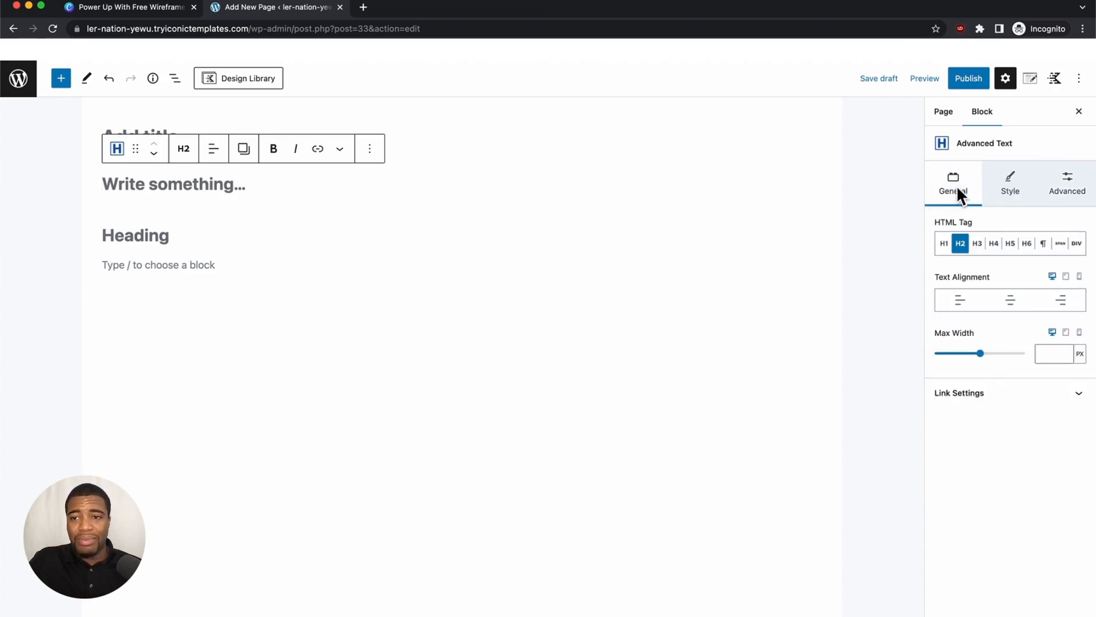
{"action": "left_click", "coordinate": [1016, 184]}
{"action": "left_click", "coordinate": [1057, 184]}
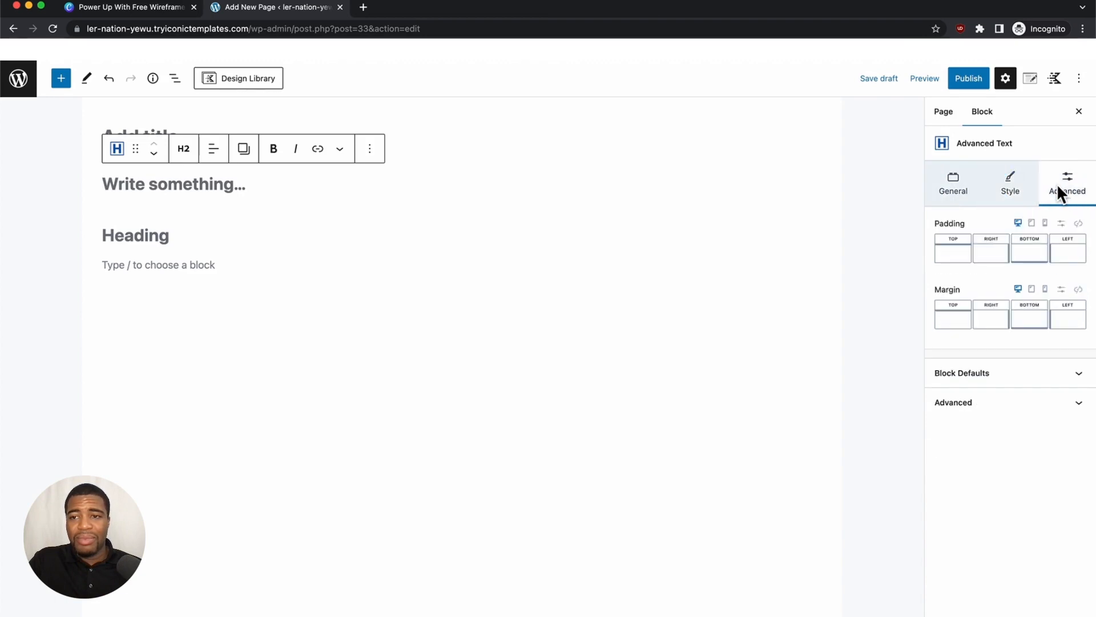
{"action": "left_click", "coordinate": [959, 189]}
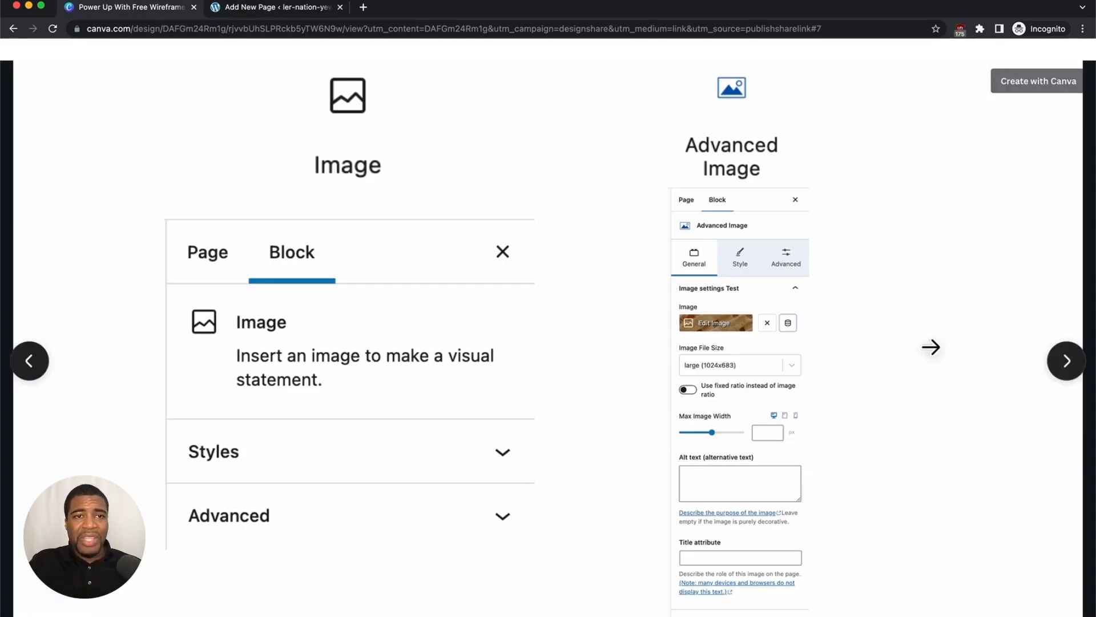
- Return to the WordPress editor and insert an Image block below the Advanced Text block, with an Advanced Image block beneath it
{"action": "left_click", "coordinate": [282, 12]}
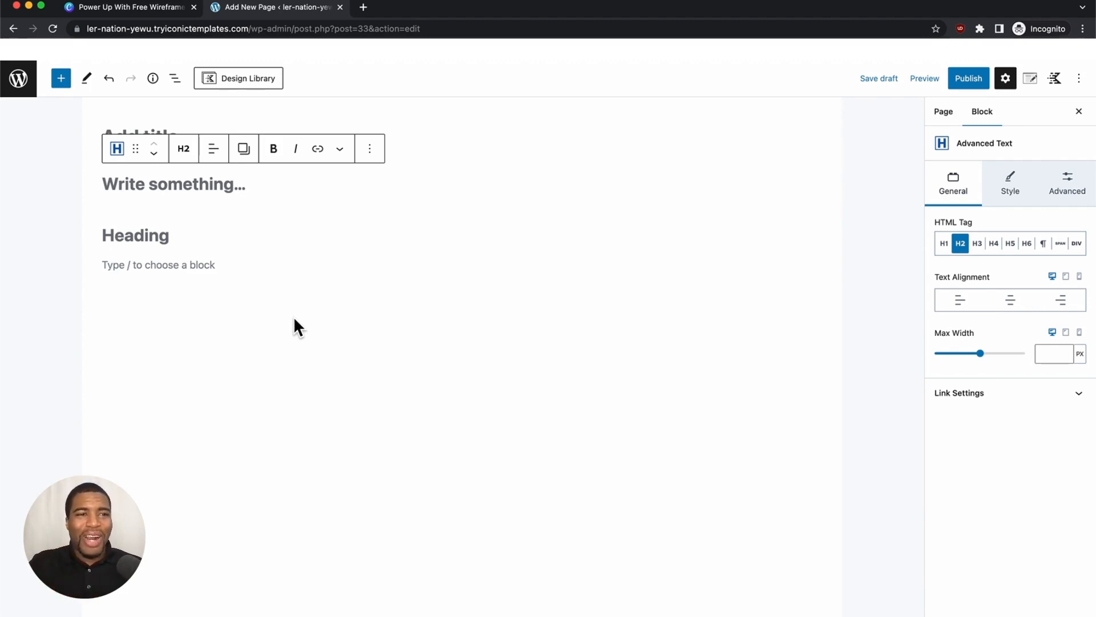
{"action": "left_click", "coordinate": [61, 78]}
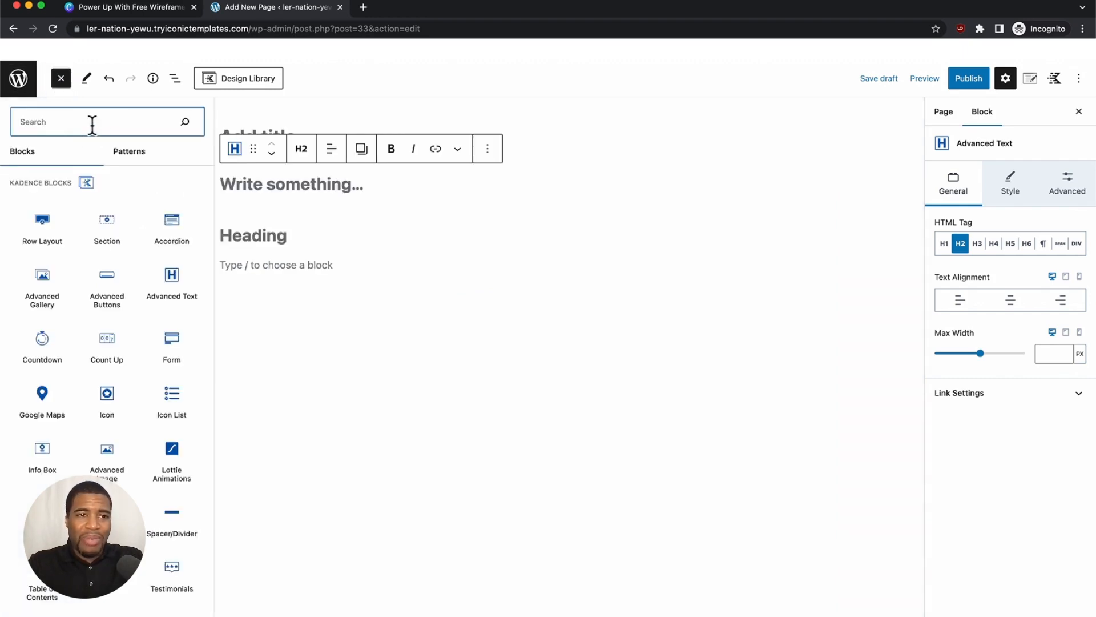
{"action": "type", "text": "image"}
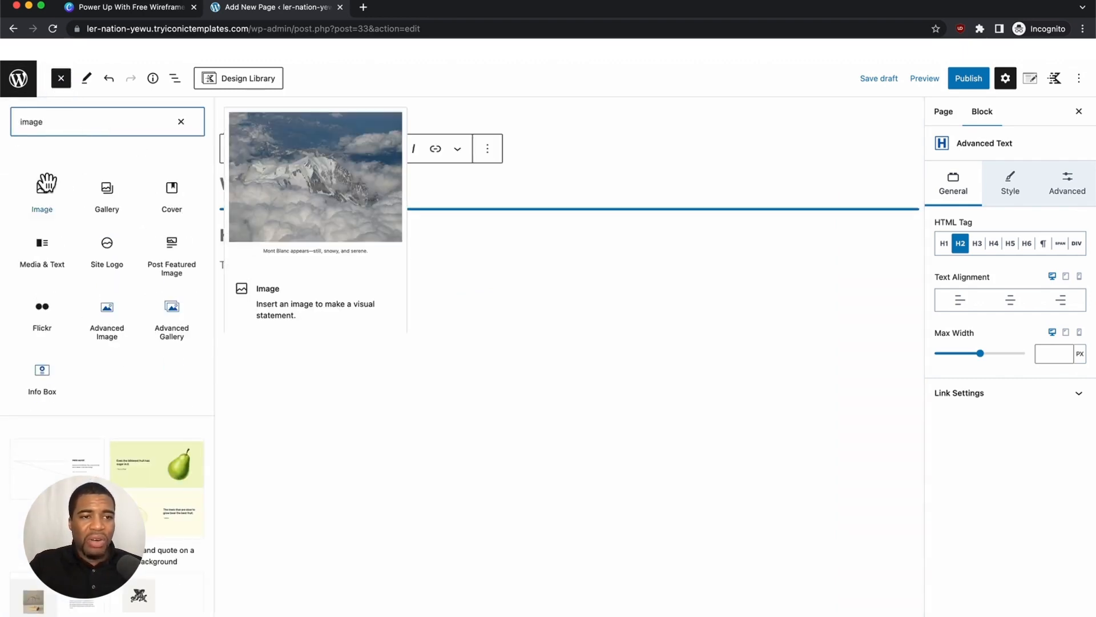
{"action": "left_click", "coordinate": [39, 194]}
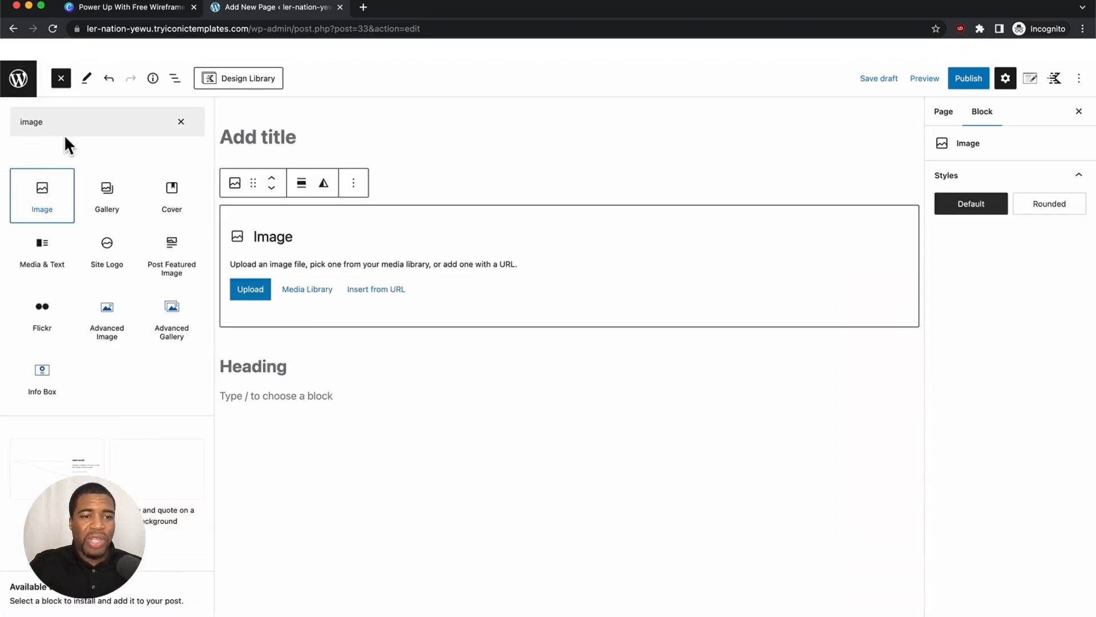
{"action": "left_click", "coordinate": [105, 315]}
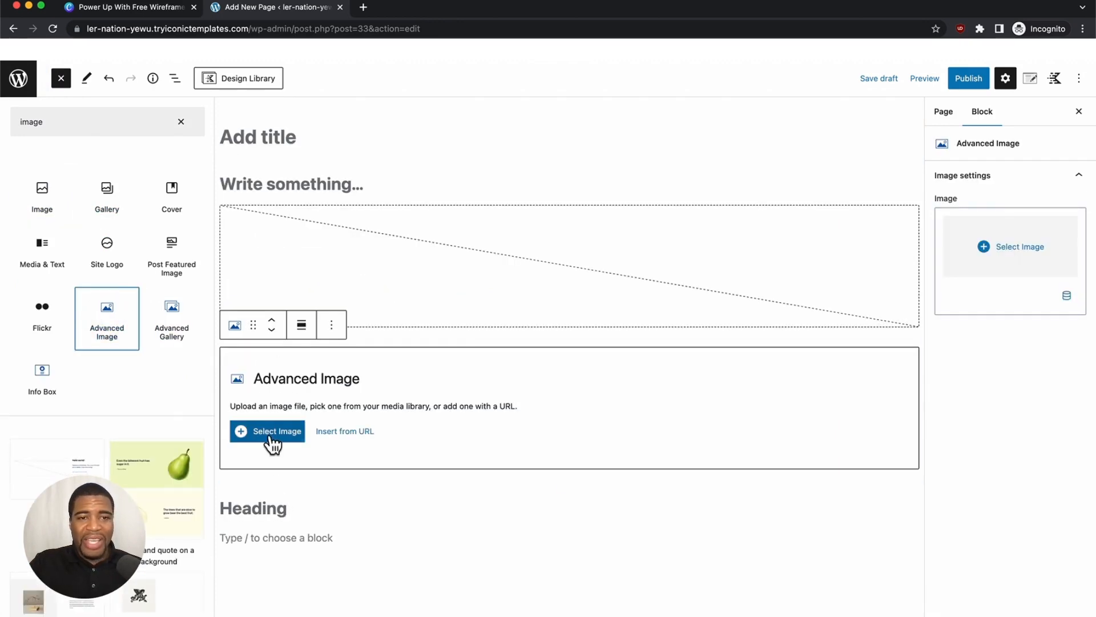
- Fill the Image block with the lattice pie crust photo from the media library
{"action": "left_click", "coordinate": [307, 254]}
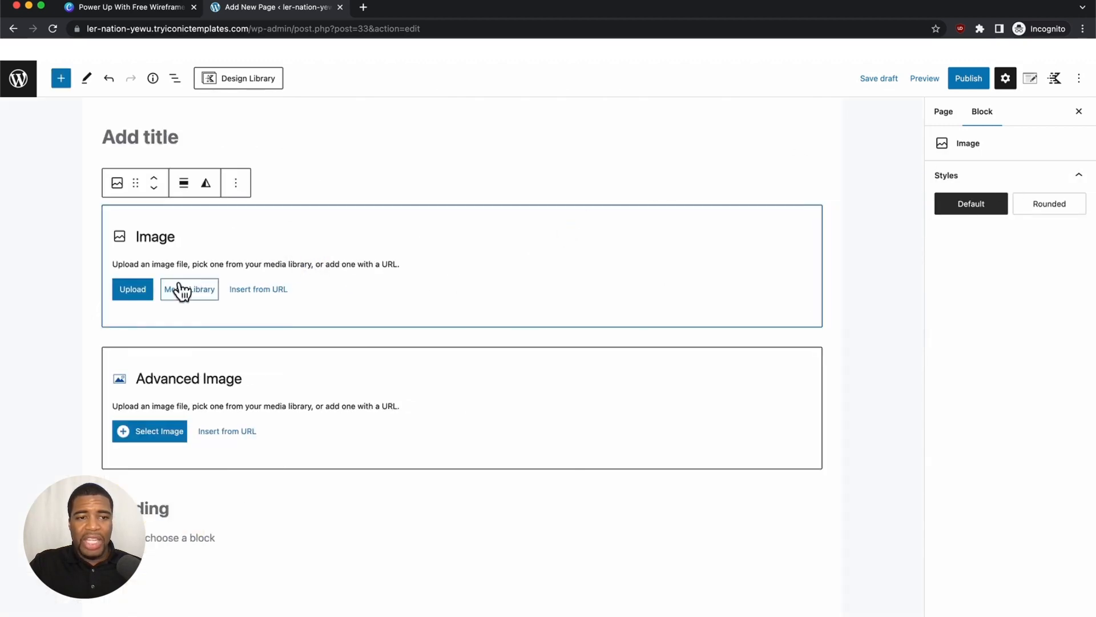
{"action": "left_click", "coordinate": [200, 288]}
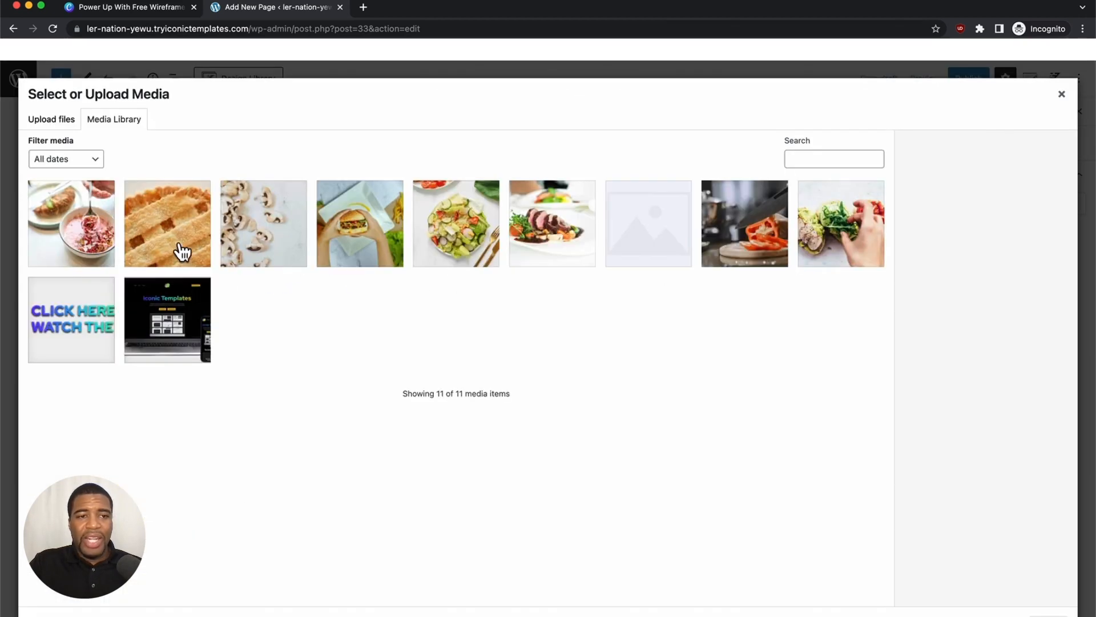
{"action": "left_click", "coordinate": [175, 249]}
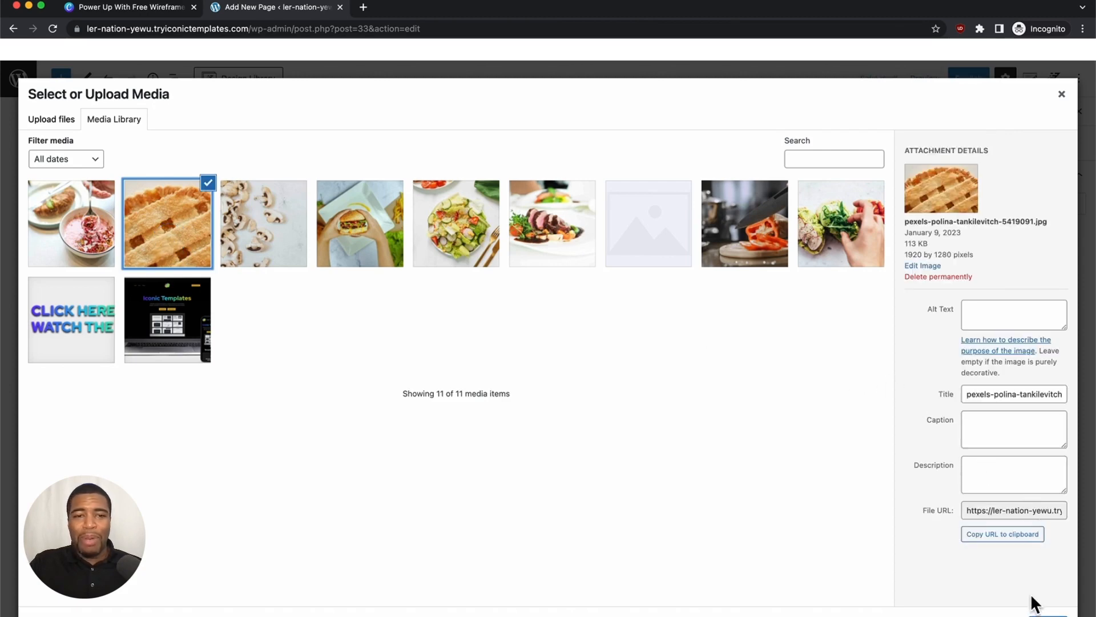
{"action": "left_click", "coordinate": [1048, 614]}
{"action": "scroll", "coordinate": [415, 285], "scroll_direction": "down", "scroll_amount": 3}
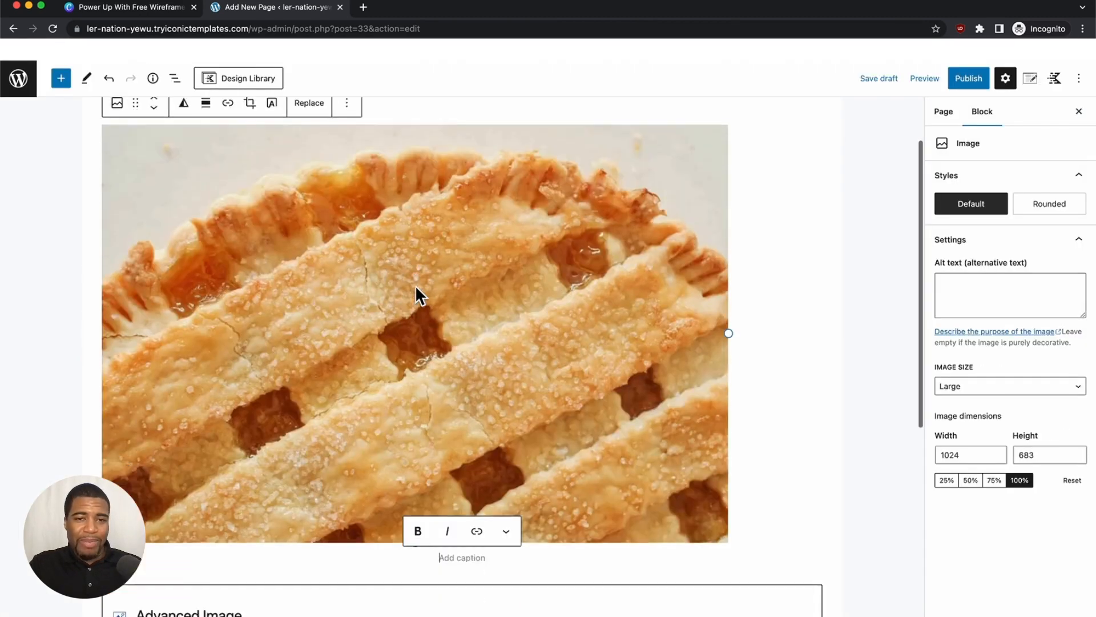
{"action": "scroll", "coordinate": [412, 354], "scroll_direction": "down", "scroll_amount": 1}
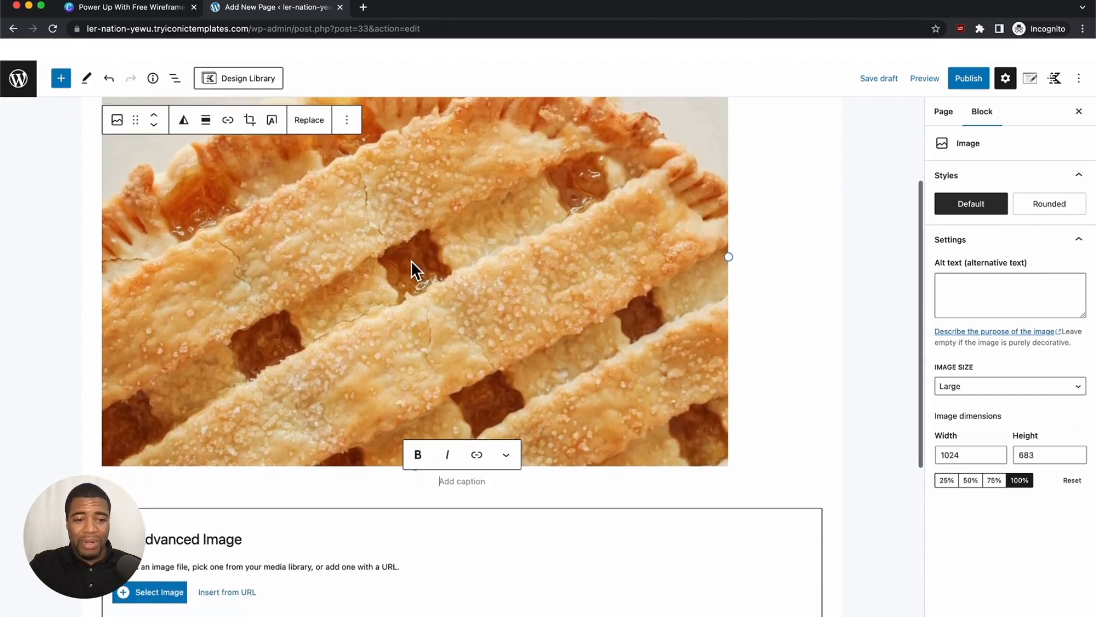
{"action": "scroll", "coordinate": [394, 297], "scroll_direction": "down", "scroll_amount": 2}
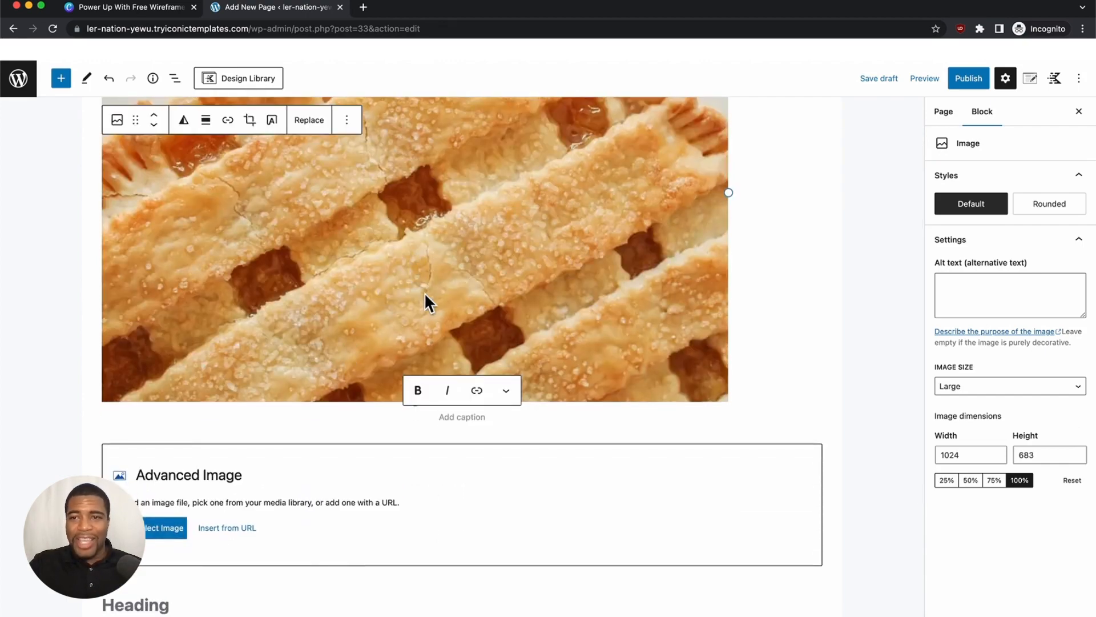
- Review the Image block's image size options and preview the Rounded style, returning the block to the Default style
{"action": "scroll", "coordinate": [426, 293], "scroll_direction": "up", "scroll_amount": 4}
{"action": "scroll", "coordinate": [426, 292], "scroll_direction": "up", "scroll_amount": 1}
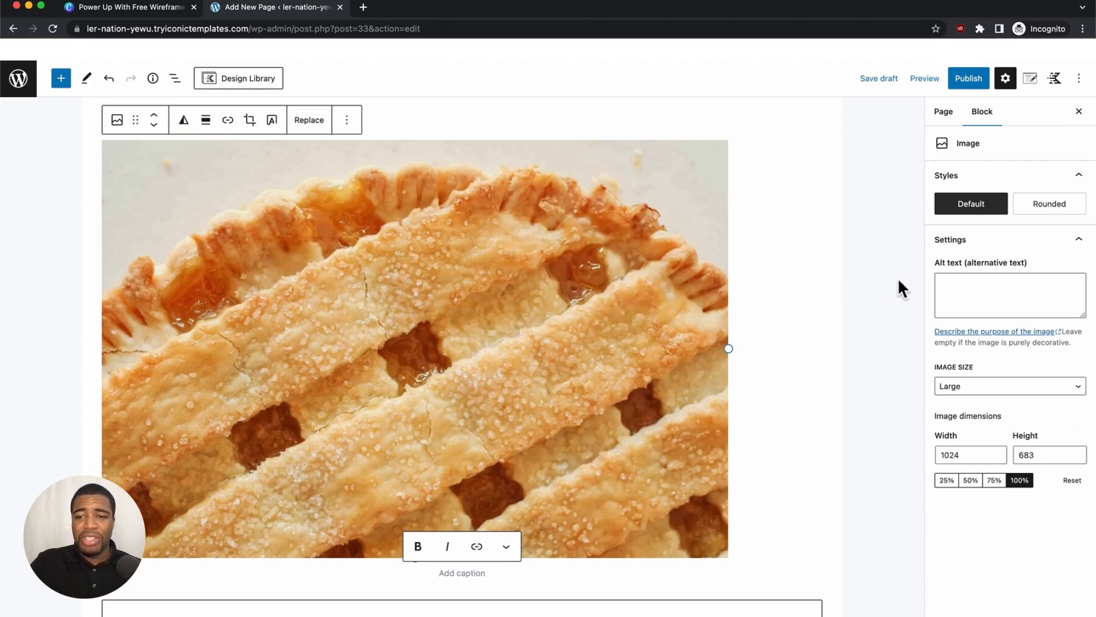
{"action": "left_click", "coordinate": [965, 387]}
{"action": "left_click", "coordinate": [967, 419]}
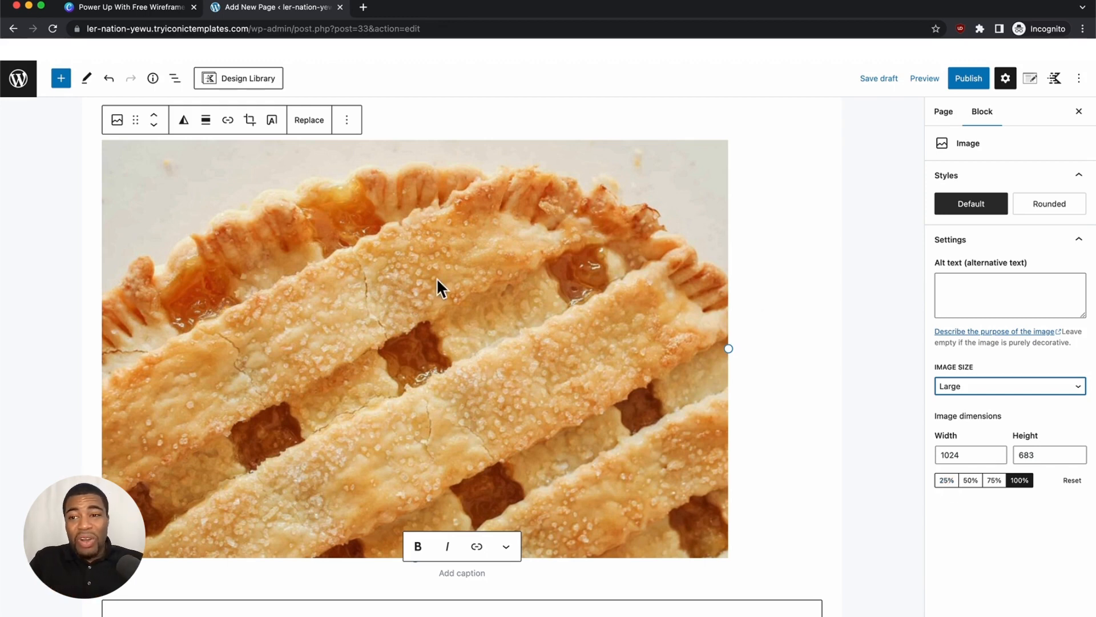
{"action": "left_click", "coordinate": [1051, 213]}
{"action": "left_click", "coordinate": [975, 204]}
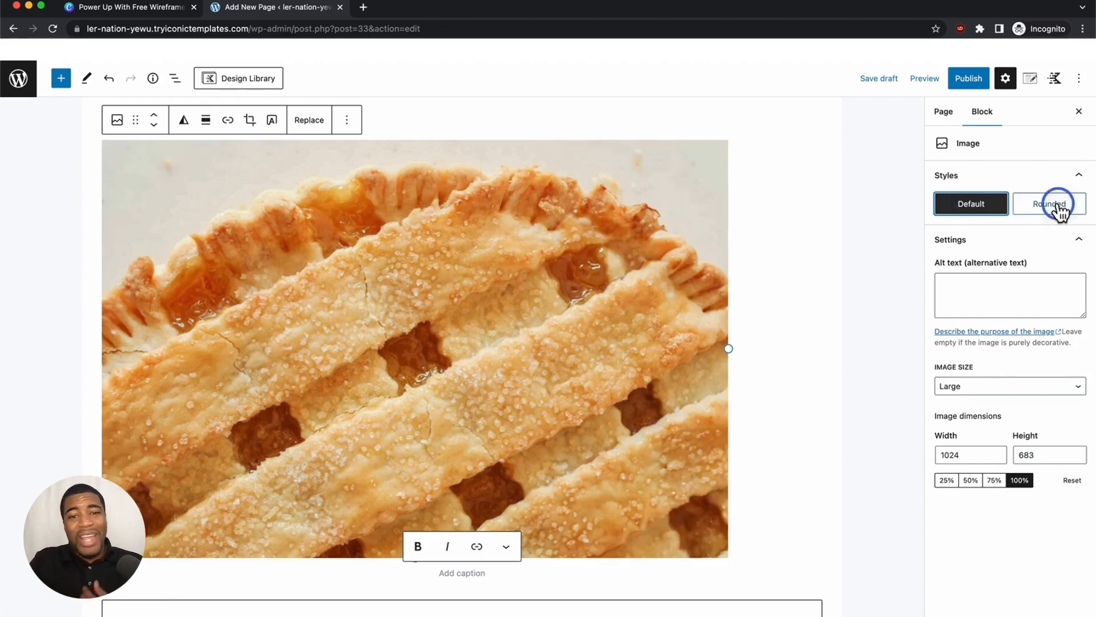
{"action": "left_click", "coordinate": [1056, 203]}
{"action": "left_click", "coordinate": [982, 207]}
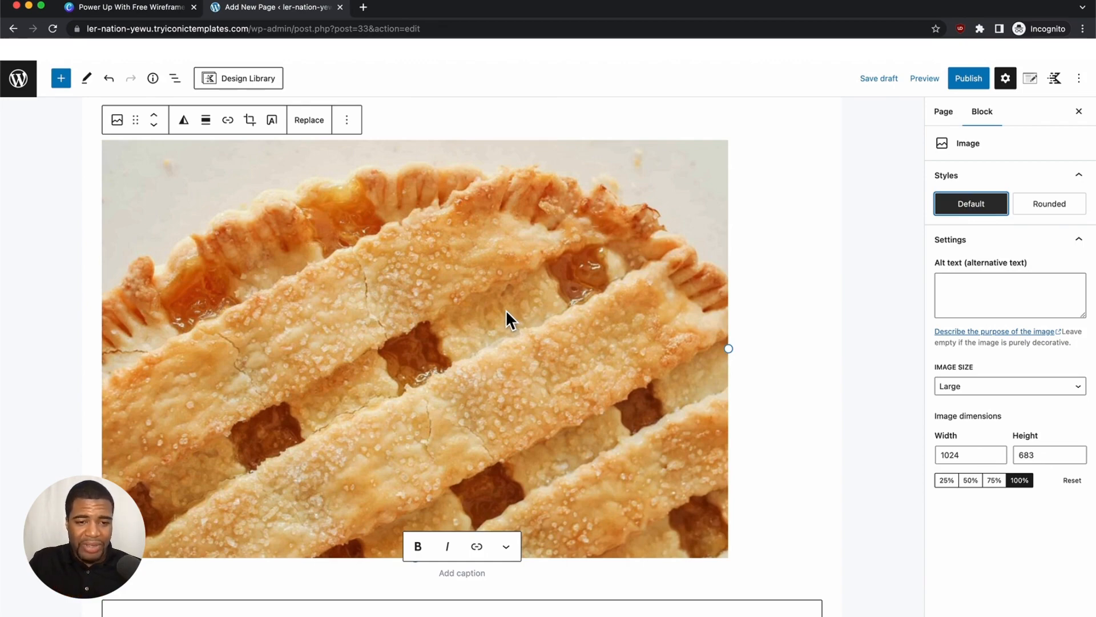
- Fill the Advanced Image block with the salad bowl photo from the media library
{"action": "scroll", "coordinate": [506, 310], "scroll_direction": "down", "scroll_amount": 3}
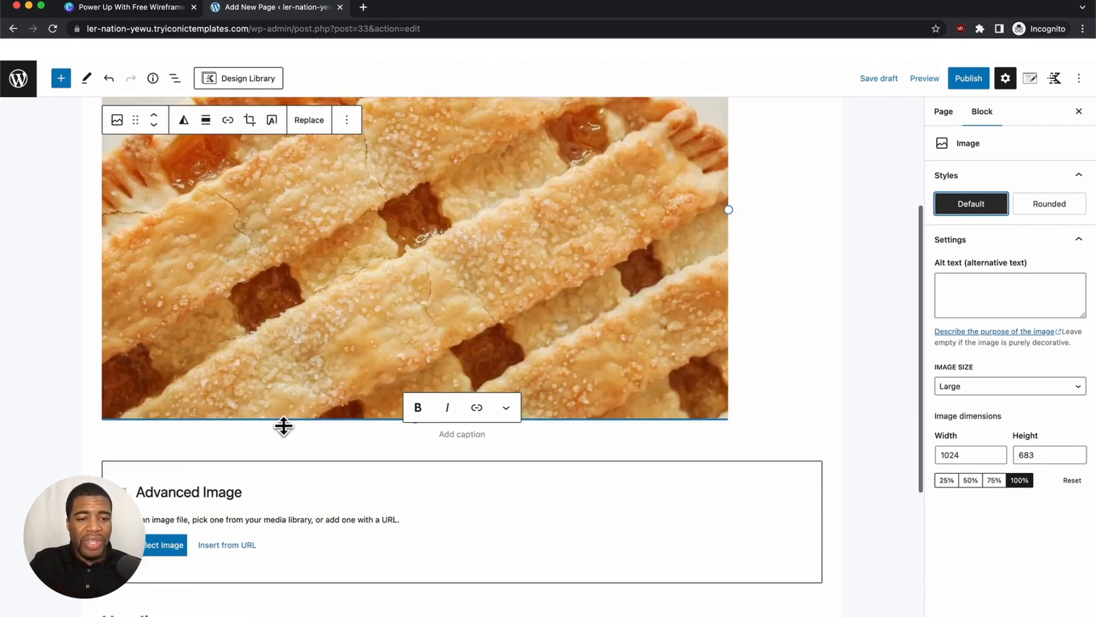
{"action": "left_click", "coordinate": [152, 556]}
{"action": "left_click", "coordinate": [158, 530]}
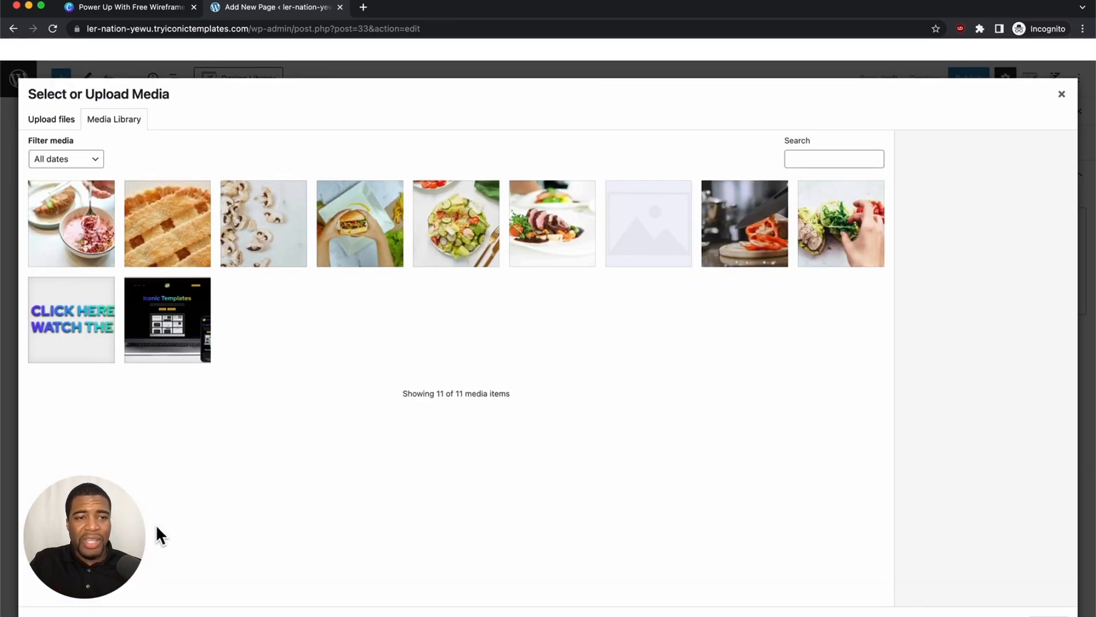
{"action": "left_click", "coordinate": [178, 247]}
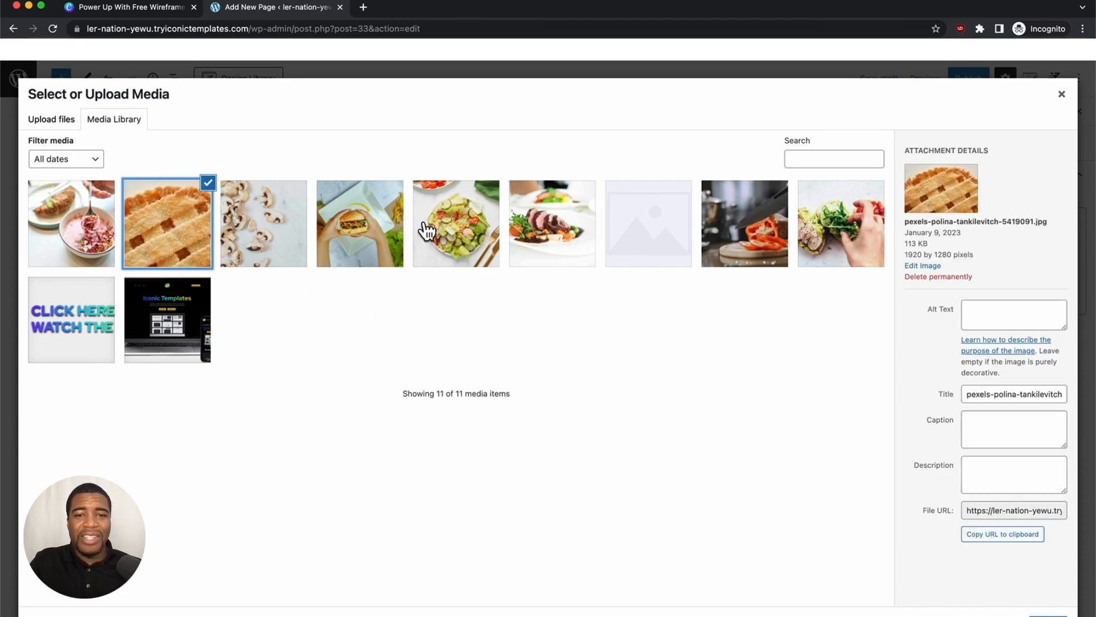
{"action": "left_click", "coordinate": [461, 236]}
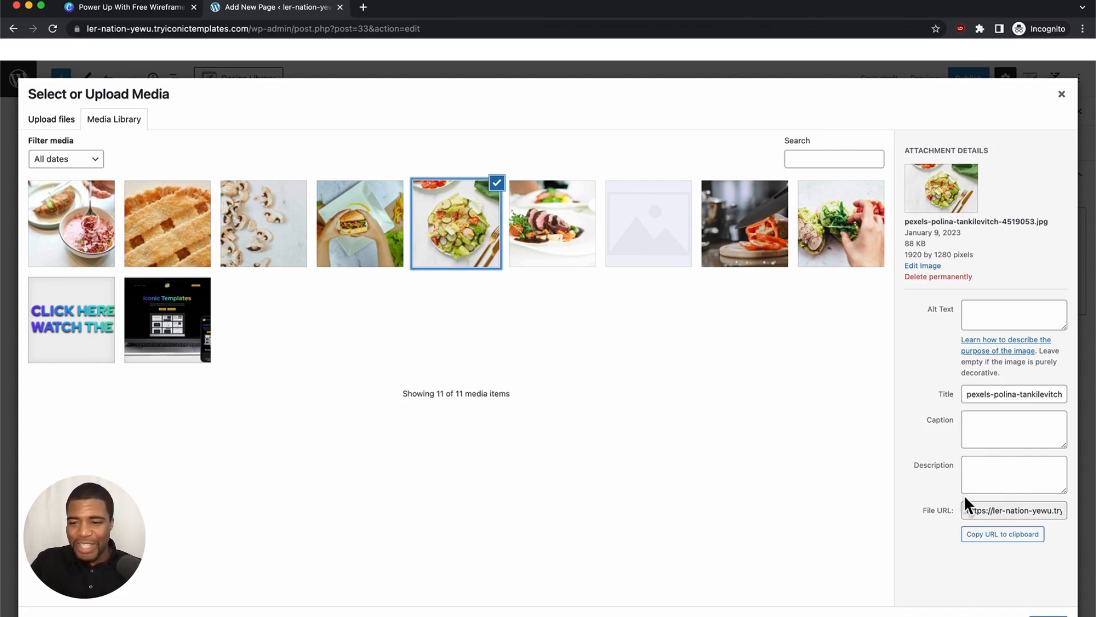
{"action": "left_click", "coordinate": [1049, 616]}
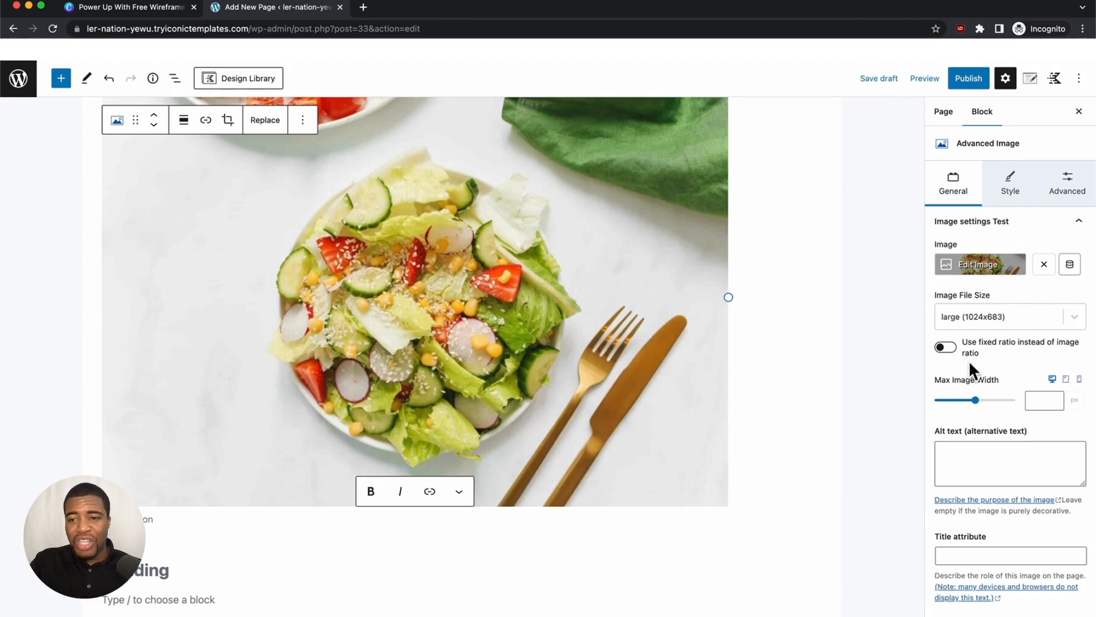
- Set the Advanced Image block's maximum image width to 1287 px
{"action": "scroll", "coordinate": [978, 411], "scroll_direction": "down", "scroll_amount": 1}
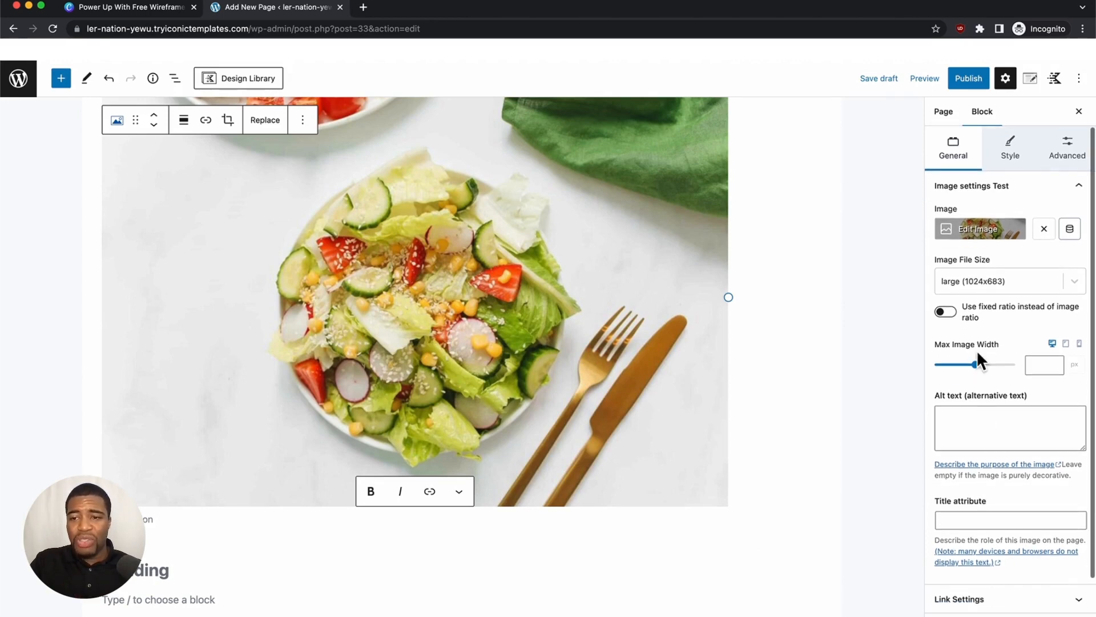
{"action": "left_click_drag", "start_coordinate": [978, 370], "coordinate": [973, 370]}
- Review the Advanced Image block's Shadow Settings, along with its Style and Advanced options
{"action": "scroll", "coordinate": [971, 409], "scroll_direction": "down", "scroll_amount": 3}
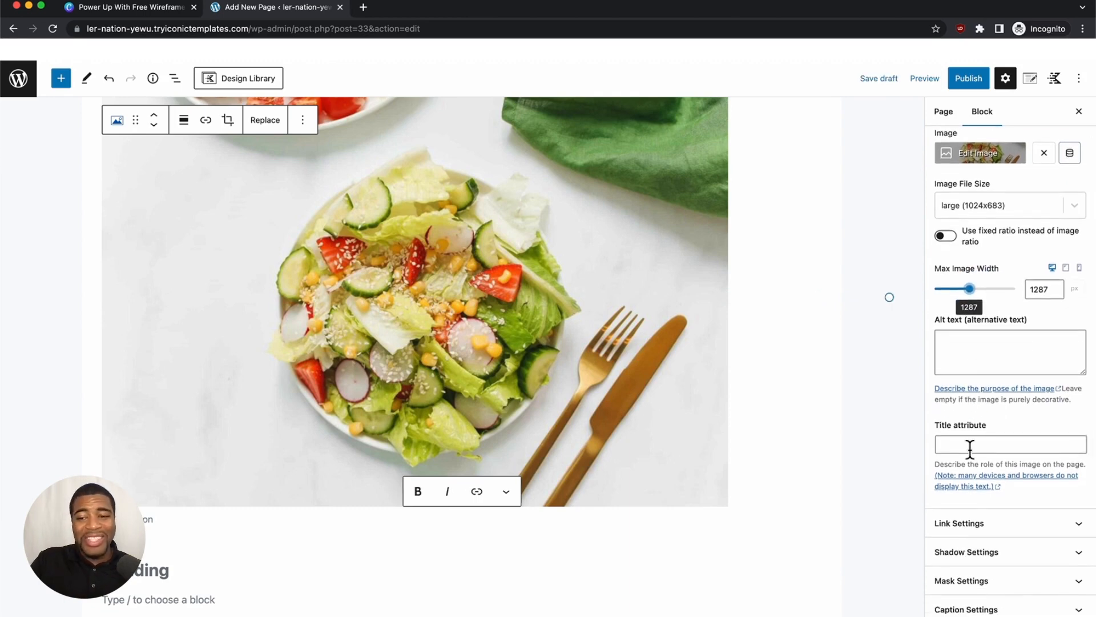
{"action": "left_click", "coordinate": [970, 549]}
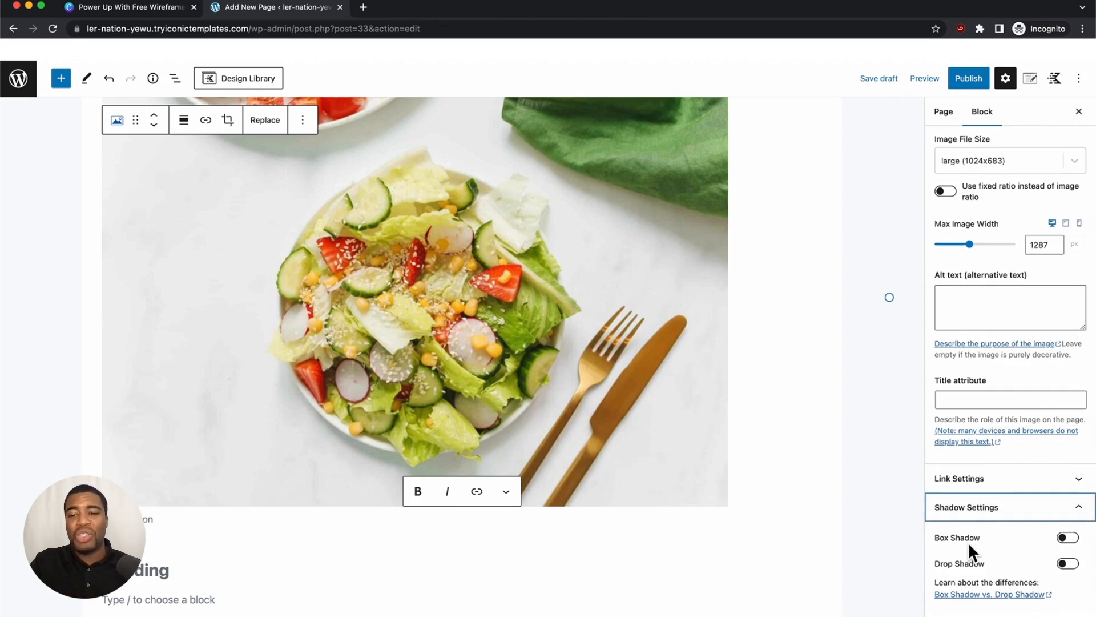
{"action": "left_click", "coordinate": [975, 504]}
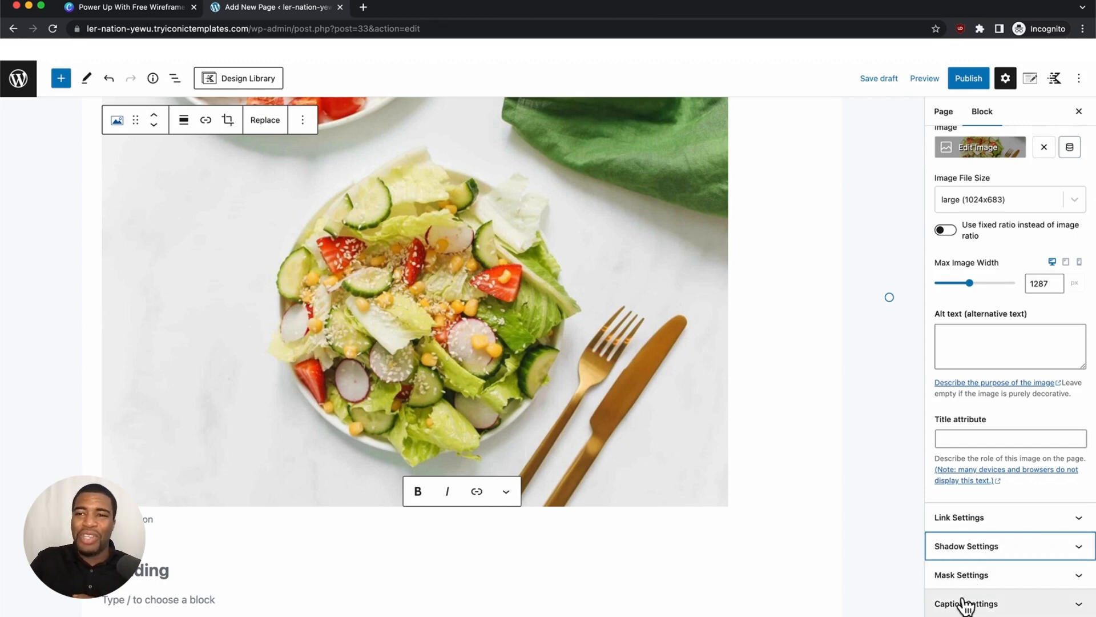
{"action": "scroll", "coordinate": [993, 171], "scroll_direction": "up", "scroll_amount": 3}
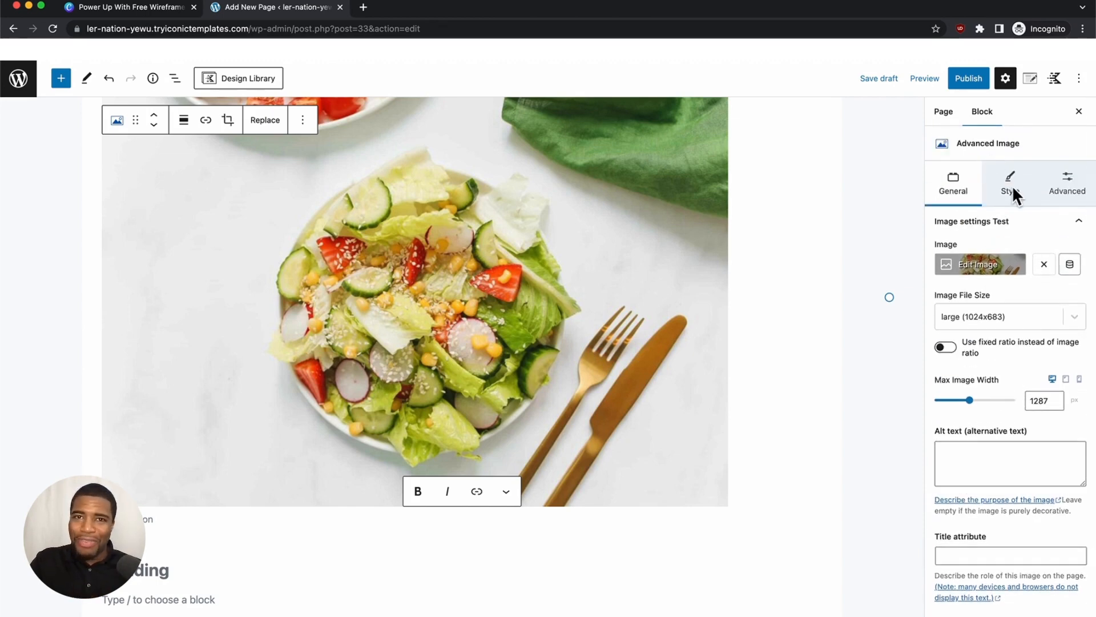
{"action": "left_click", "coordinate": [1014, 194]}
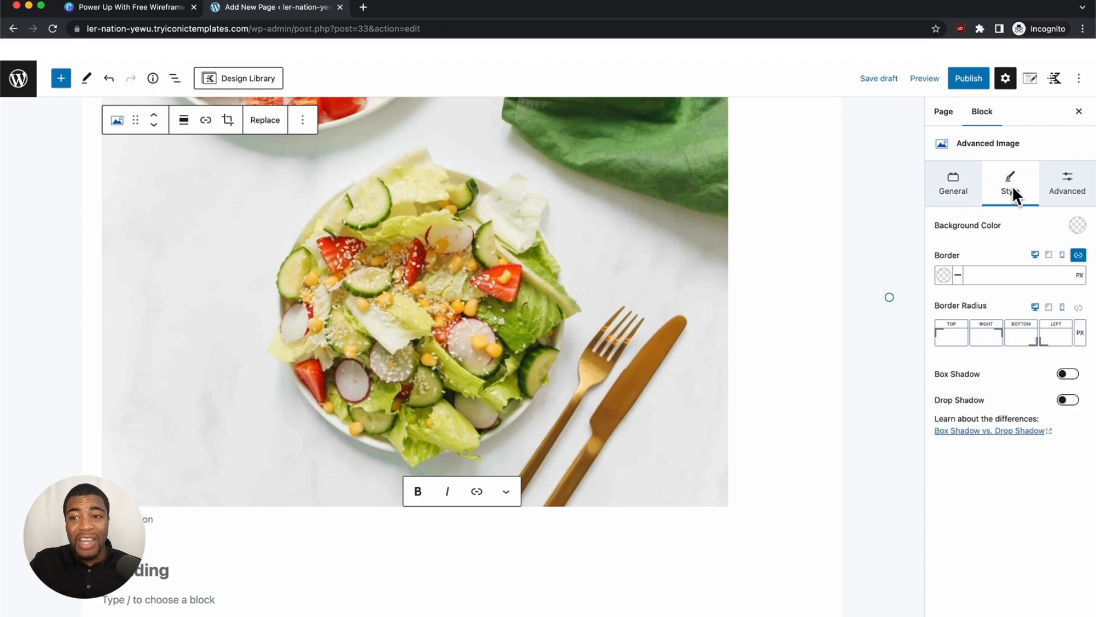
{"action": "left_click", "coordinate": [1060, 194]}
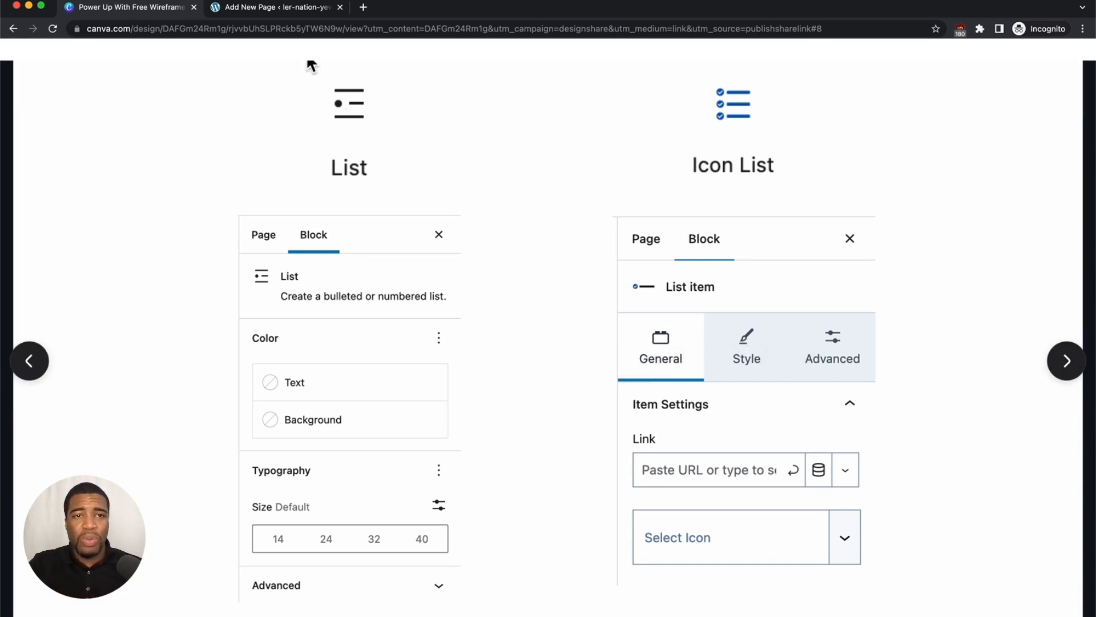
- Return to the WordPress editor and insert a List block below the Advanced Image block
{"action": "left_click", "coordinate": [301, 10]}
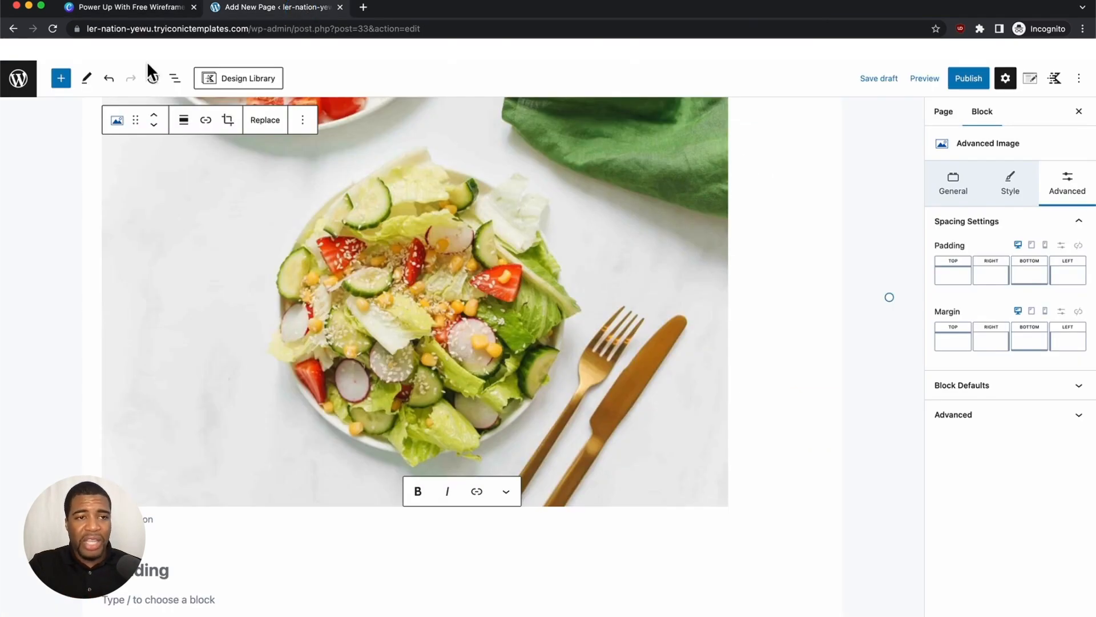
{"action": "left_click", "coordinate": [60, 79]}
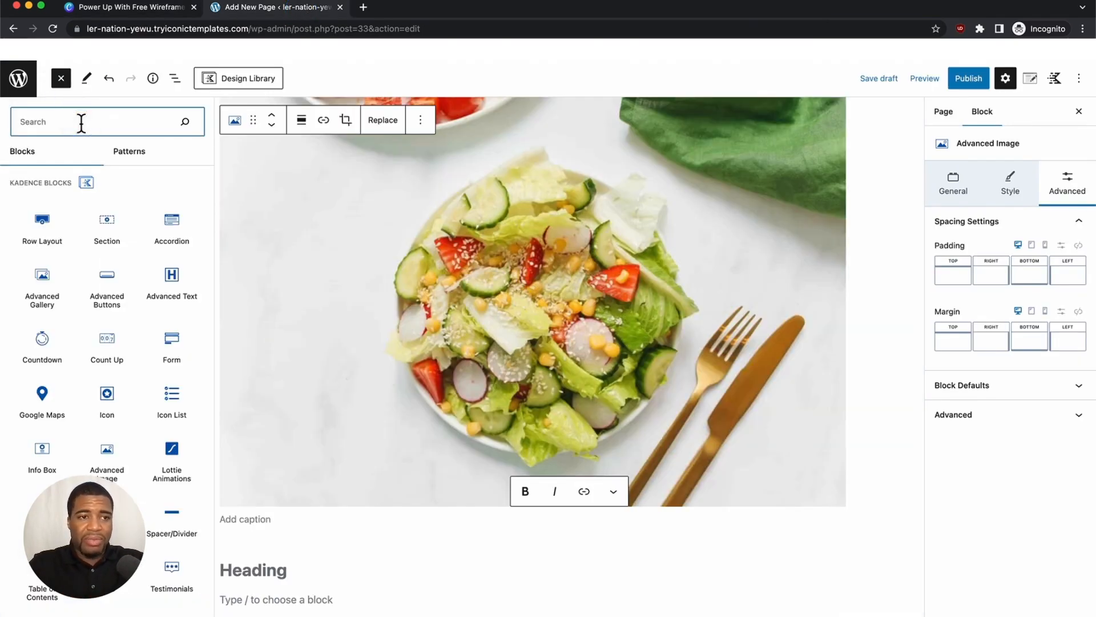
{"action": "type", "text": "list"}
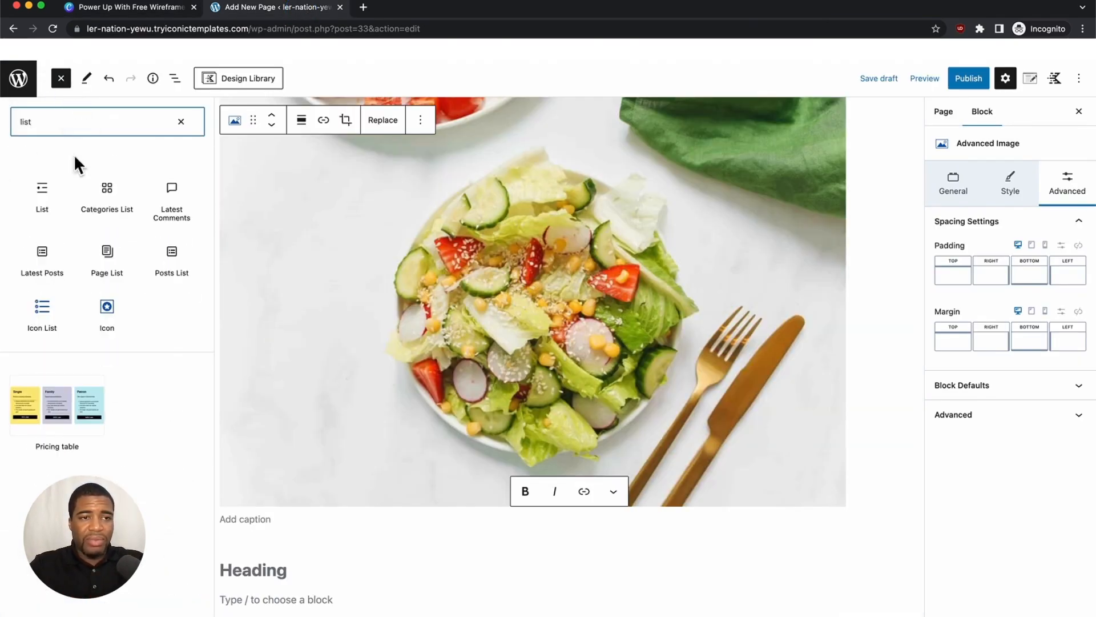
{"action": "left_click", "coordinate": [42, 191]}
{"action": "left_click", "coordinate": [63, 121]}
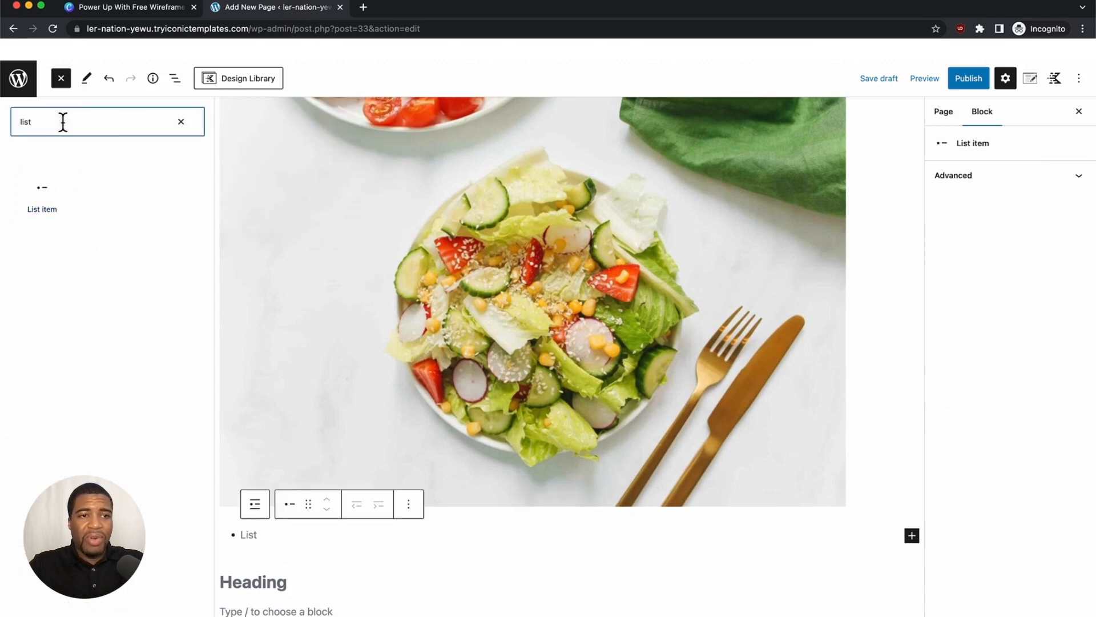
{"action": "key", "text": "BackSpace"}
{"action": "key", "text": "BackSpace"}
{"action": "key", "text": "BackSpace"}
{"action": "key", "text": "BackSpace"}
{"action": "type", "text": "list"}
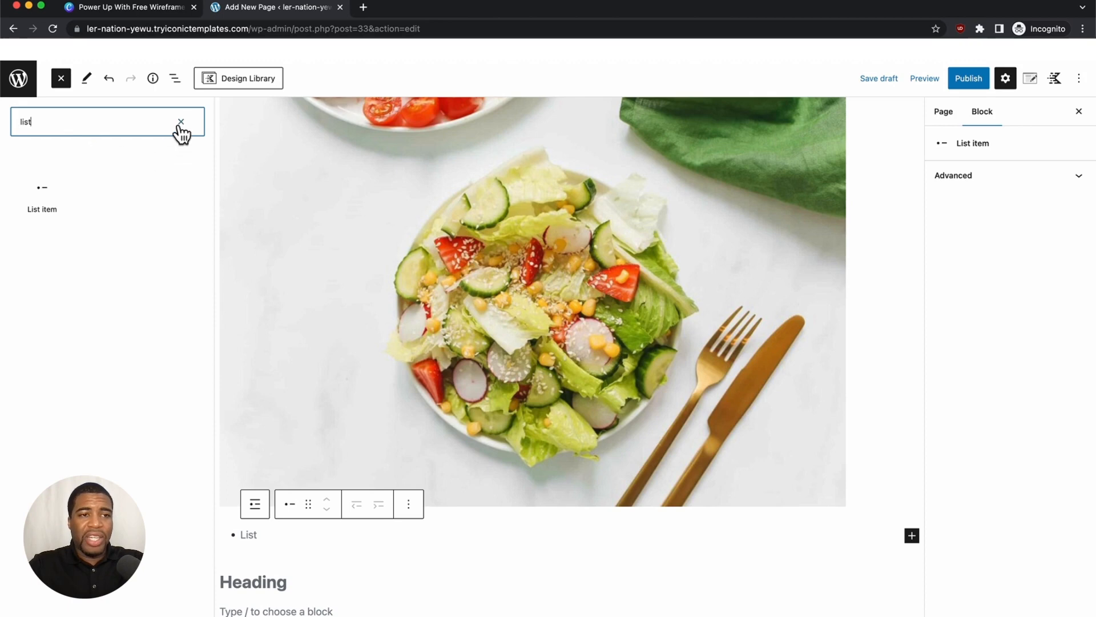
{"action": "left_click", "coordinate": [181, 122]}
{"action": "type", "text": "list"}
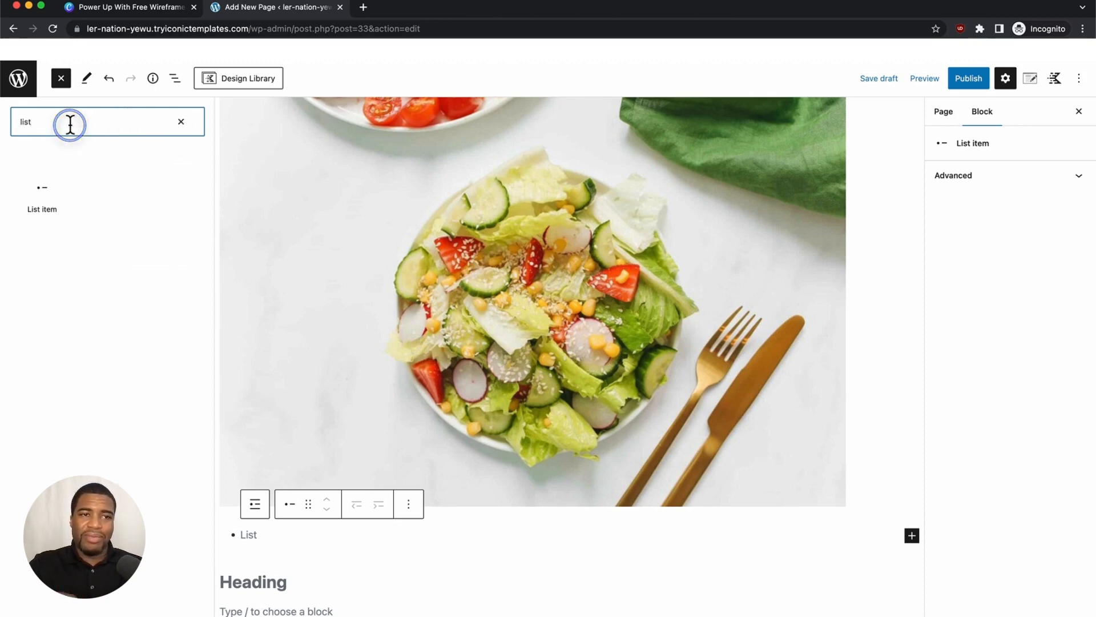
{"action": "left_click", "coordinate": [180, 122]}
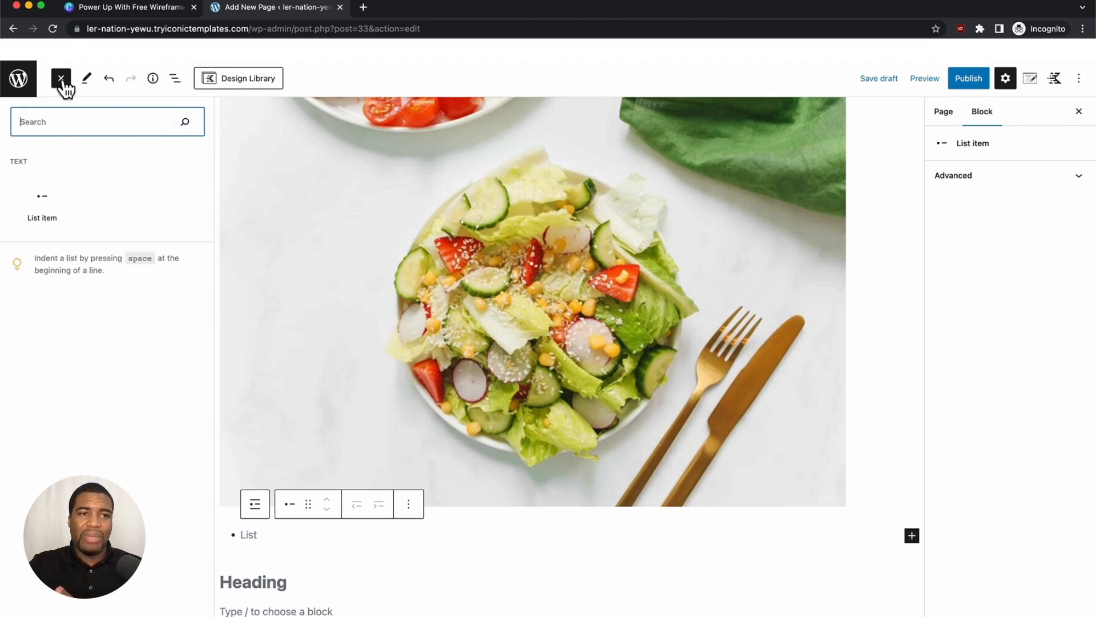
{"action": "left_click", "coordinate": [61, 79]}
{"action": "left_click", "coordinate": [62, 80]}
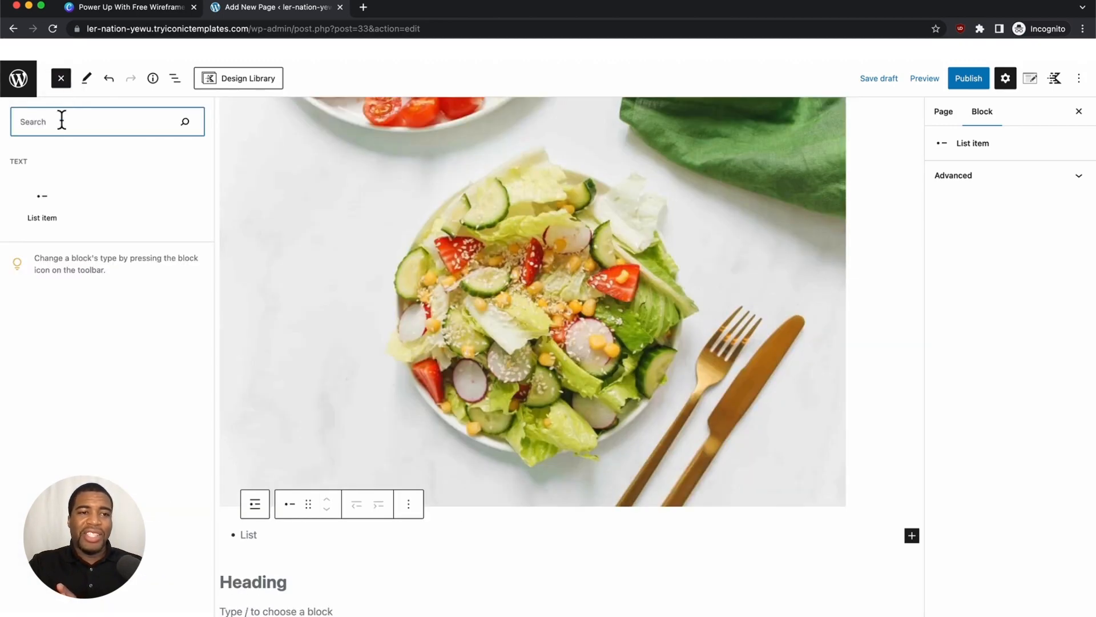
{"action": "type", "text": "lis"}
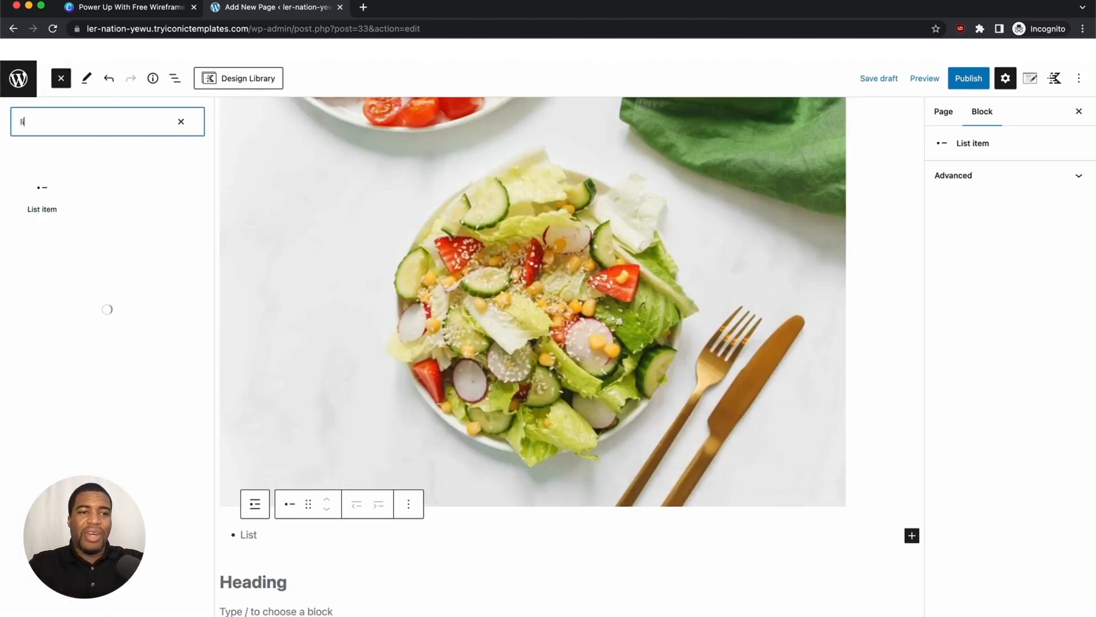
{"action": "key", "text": "BackSpace"}
{"action": "key", "text": "BackSpace"}
{"action": "key", "text": "BackSpace"}
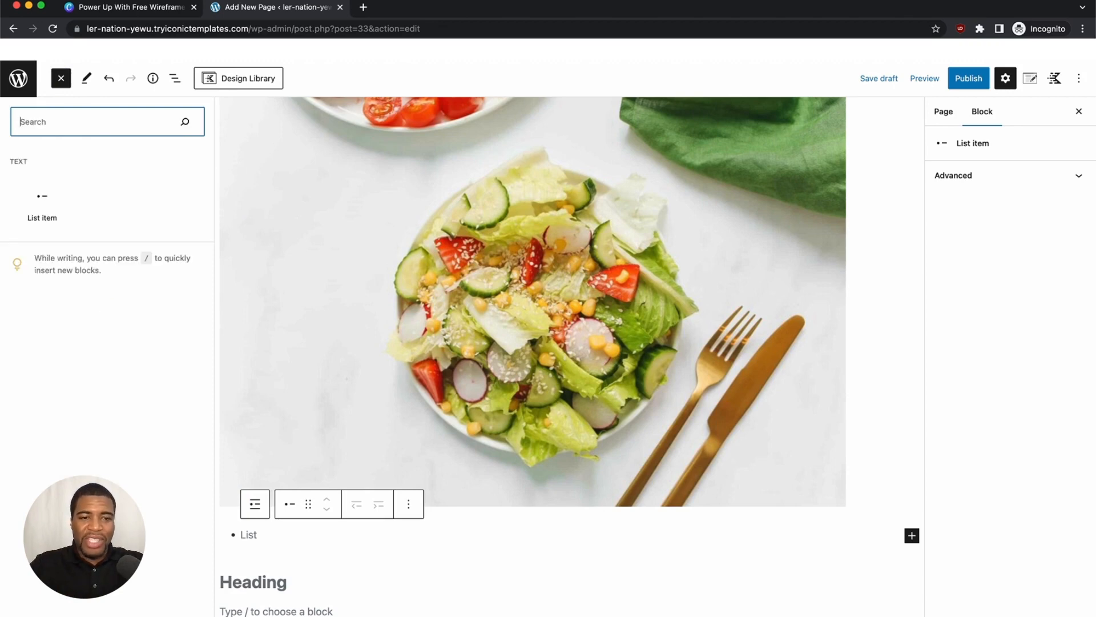
{"action": "scroll", "coordinate": [342, 355], "scroll_direction": "down", "scroll_amount": 5}
{"action": "key", "text": "Escape"}
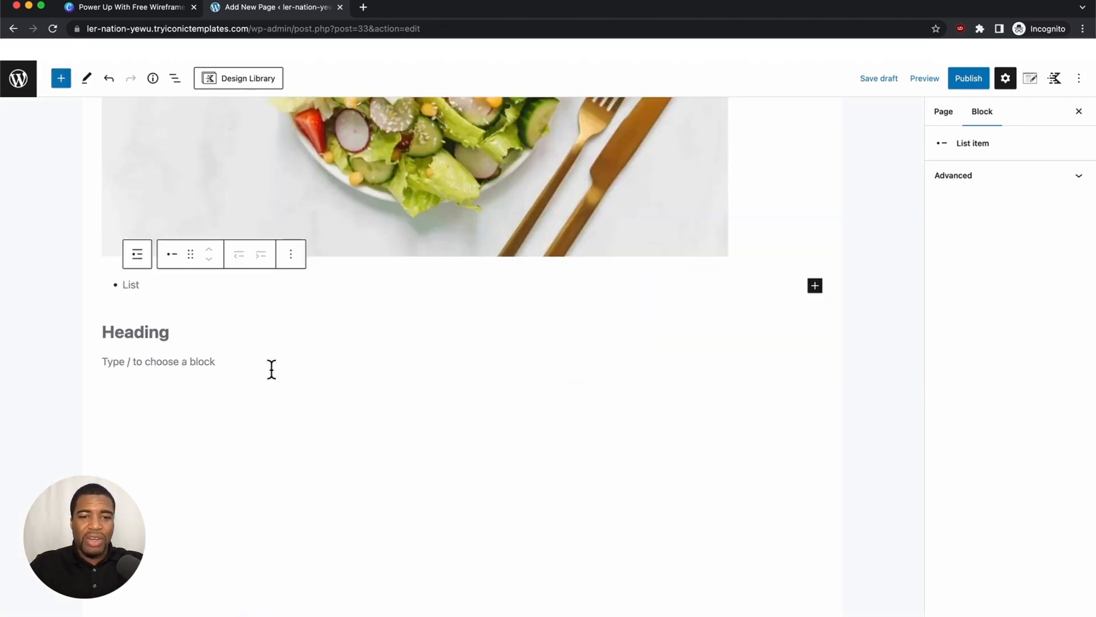
- Search the full block library for "list" and insert an Icon List block below the empty paragraph under the Heading
{"action": "left_click", "coordinate": [461, 379]}
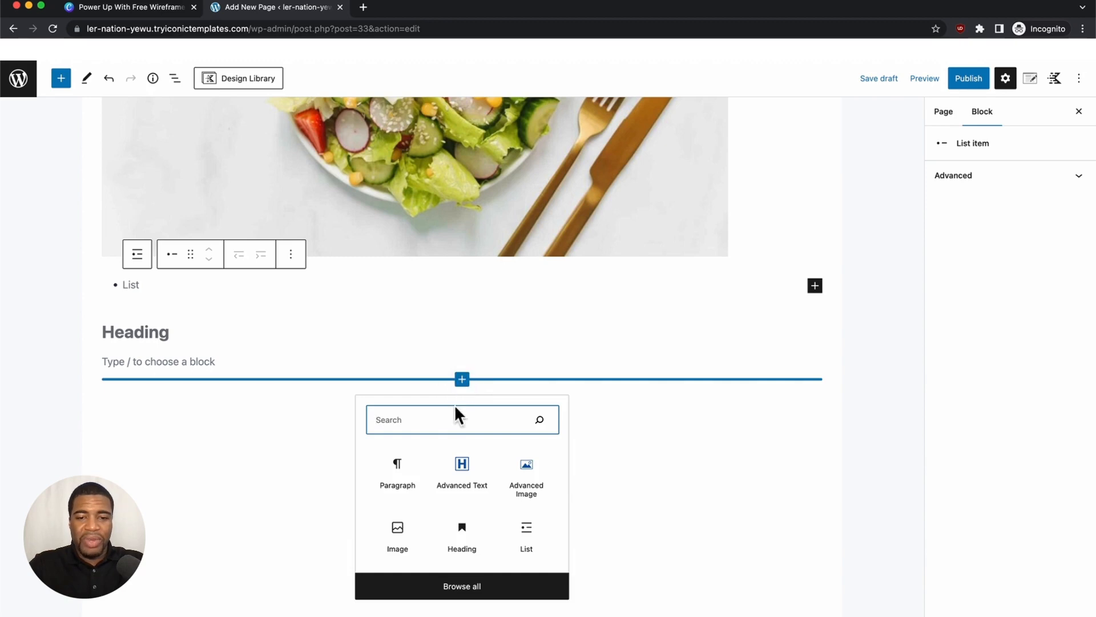
{"action": "type", "text": "list"}
{"action": "left_click", "coordinate": [445, 352]}
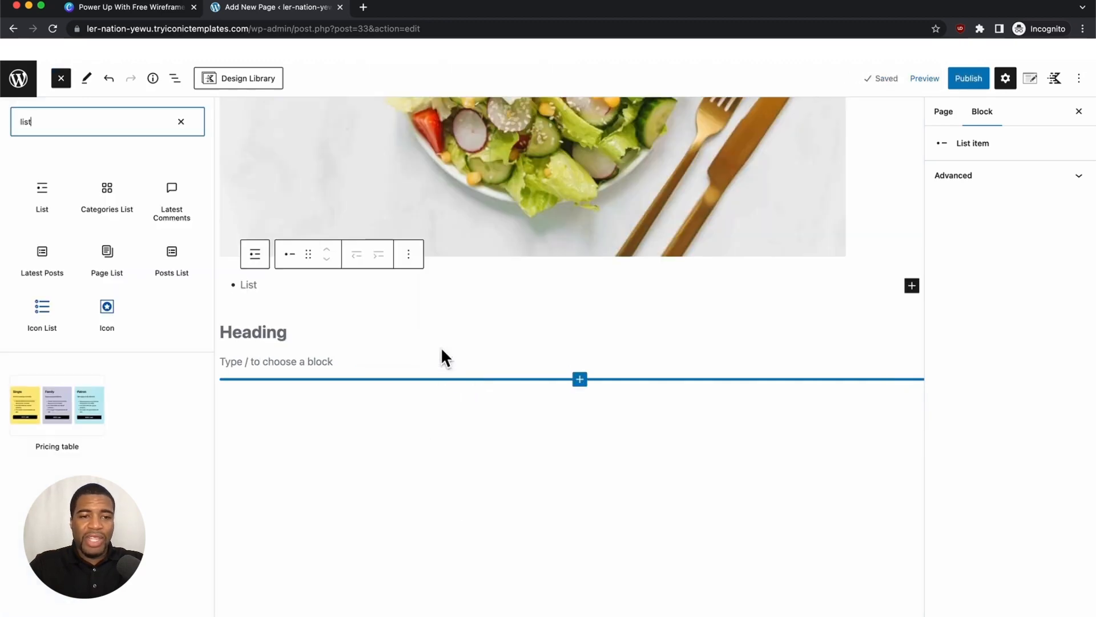
{"action": "left_click", "coordinate": [37, 312]}
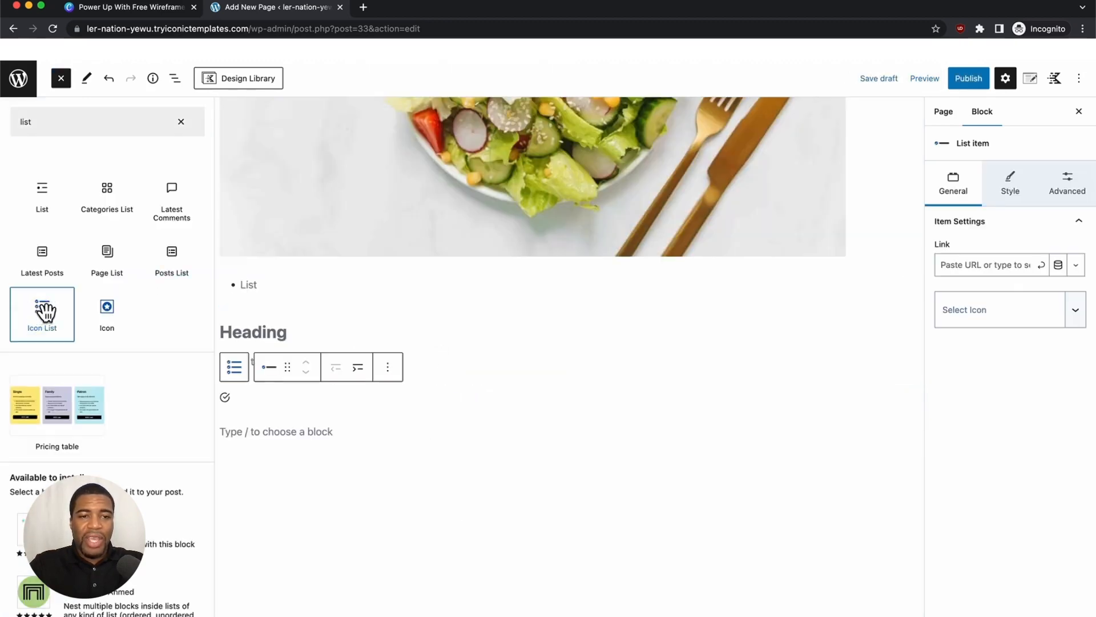
- Try to move the List block's item down beside the Icon List block
{"action": "left_click", "coordinate": [245, 283]}
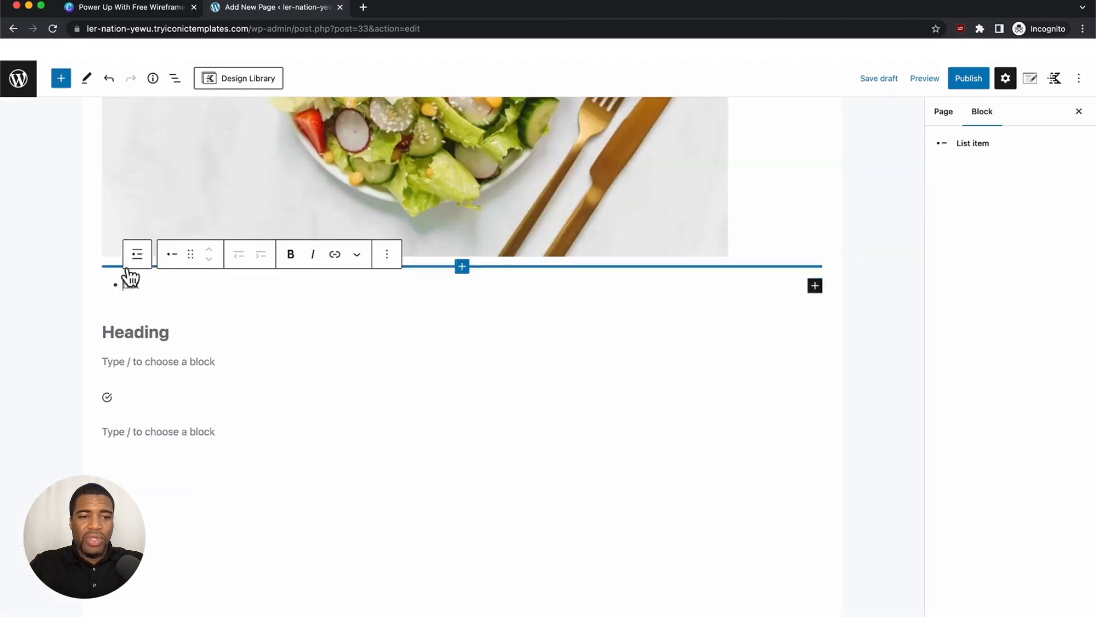
{"action": "left_click_drag", "start_coordinate": [191, 255], "coordinate": [181, 399]}
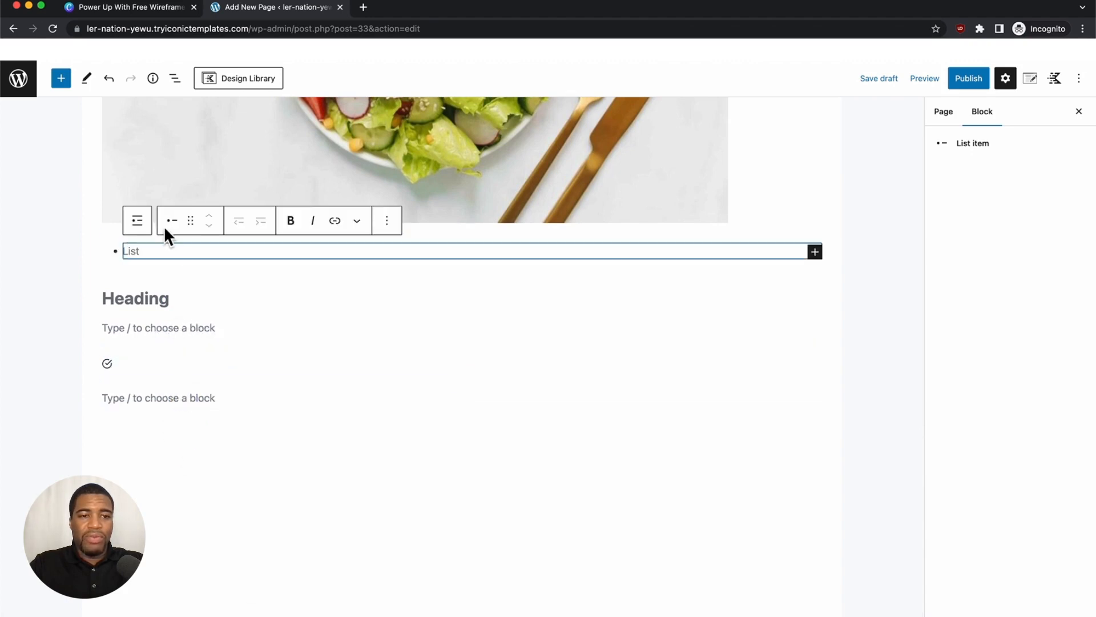
{"action": "left_click_drag", "start_coordinate": [191, 221], "coordinate": [170, 398]}
{"action": "left_click_drag", "start_coordinate": [189, 225], "coordinate": [129, 352]}
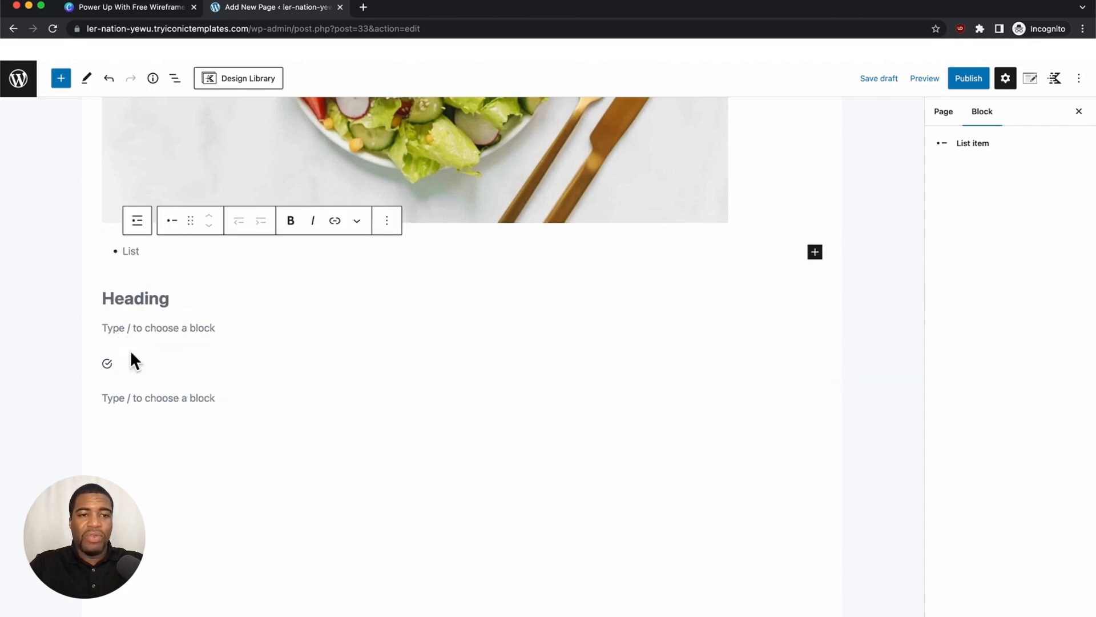
- Fill the default List block with three items: One, Two and Three
{"action": "left_click", "coordinate": [400, 325]}
{"action": "left_click", "coordinate": [390, 251]}
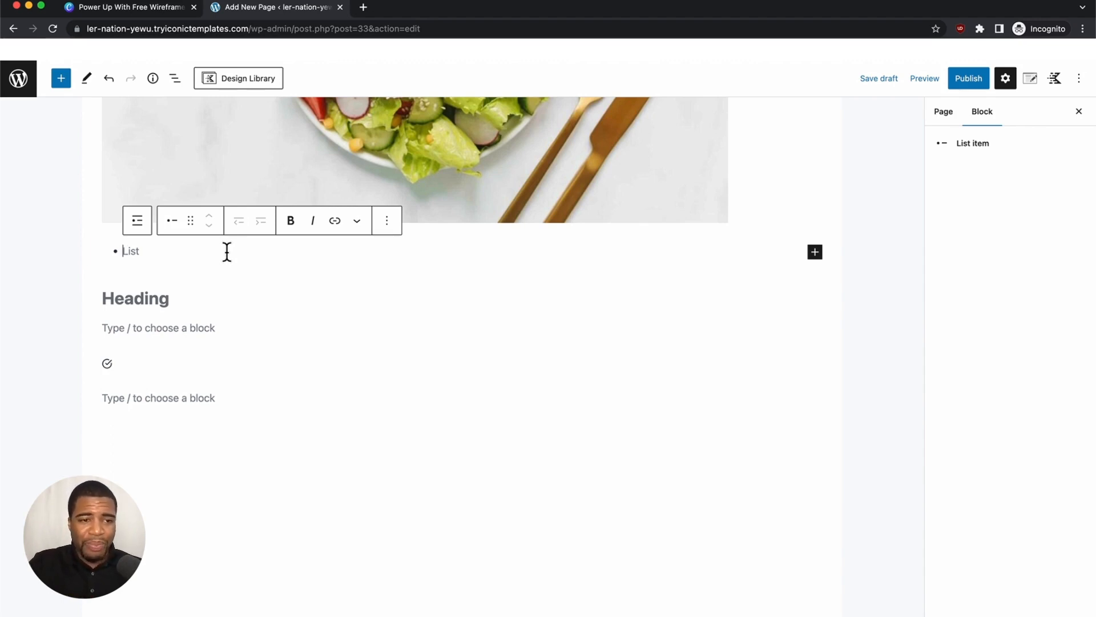
{"action": "left_click", "coordinate": [141, 364]}
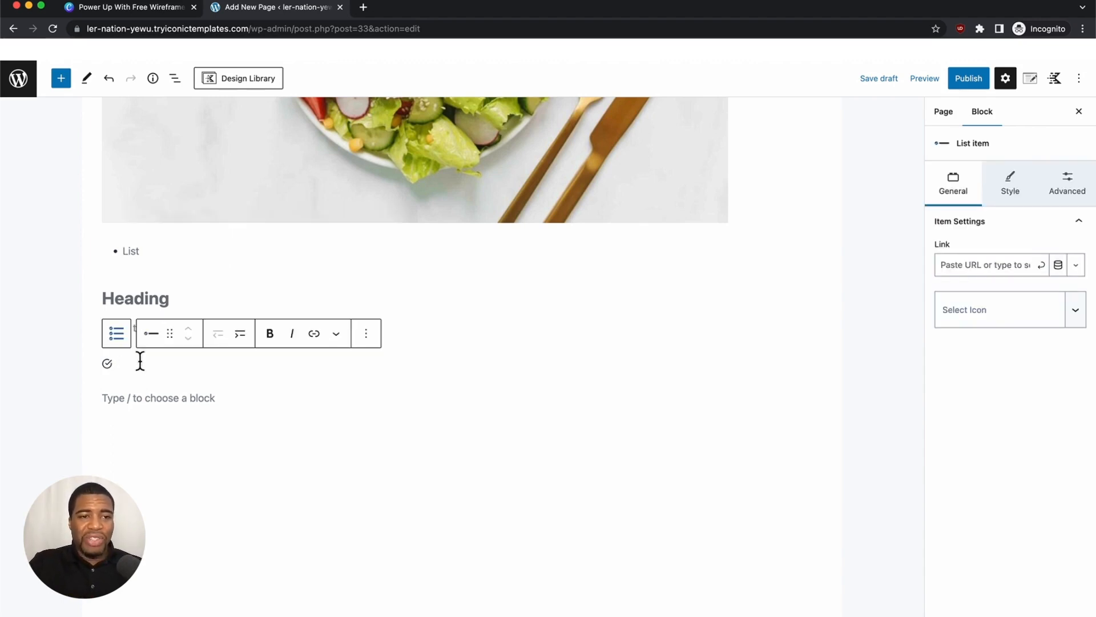
{"action": "left_click", "coordinate": [136, 246]}
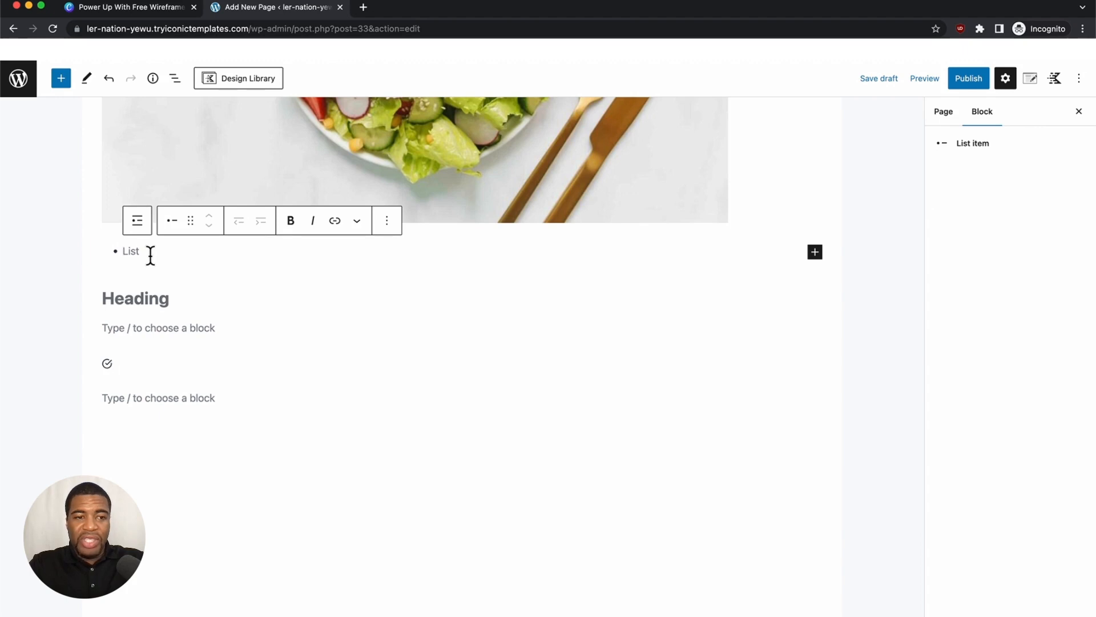
{"action": "type", "text": "One"}
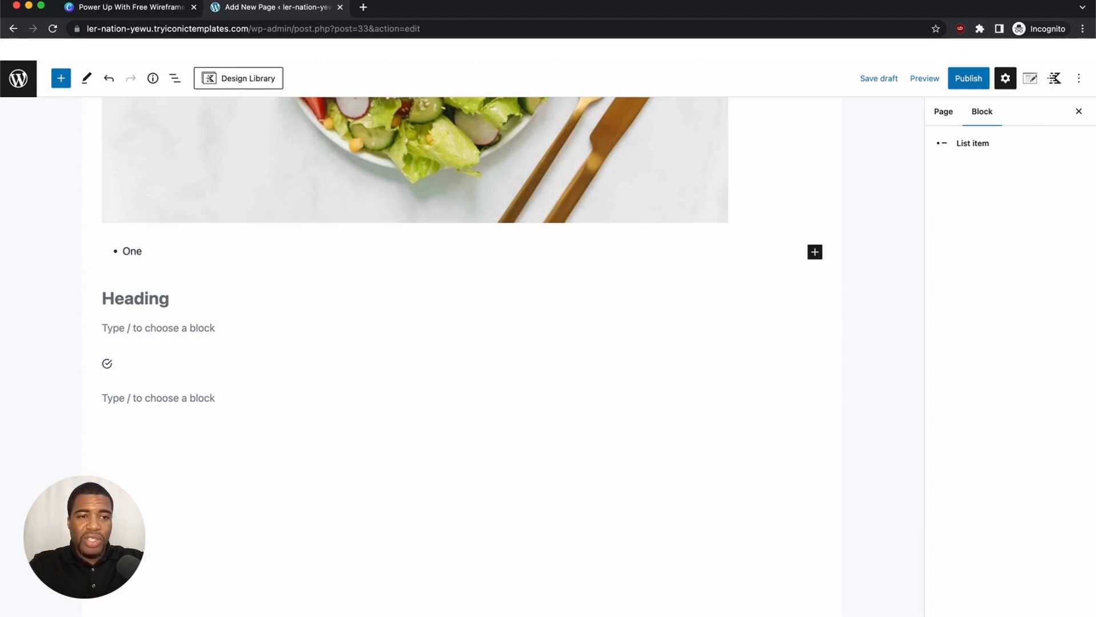
{"action": "key", "text": "Return"}
{"action": "type", "text": "Two"}
{"action": "key", "text": "Return"}
{"action": "type", "text": "Thre"}
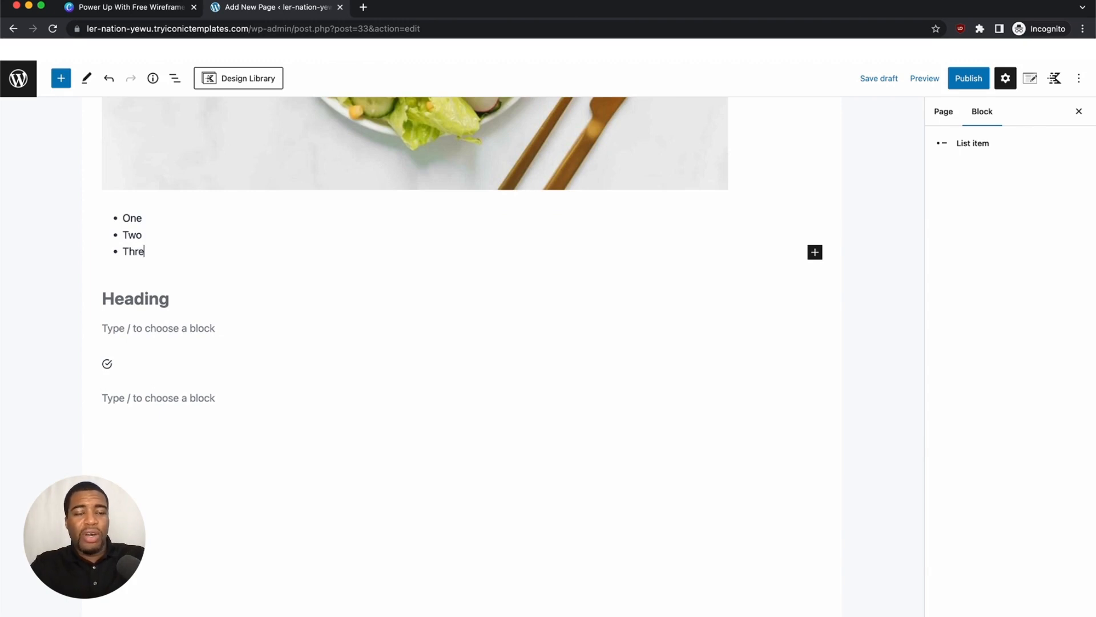
{"action": "type", "text": "e"}
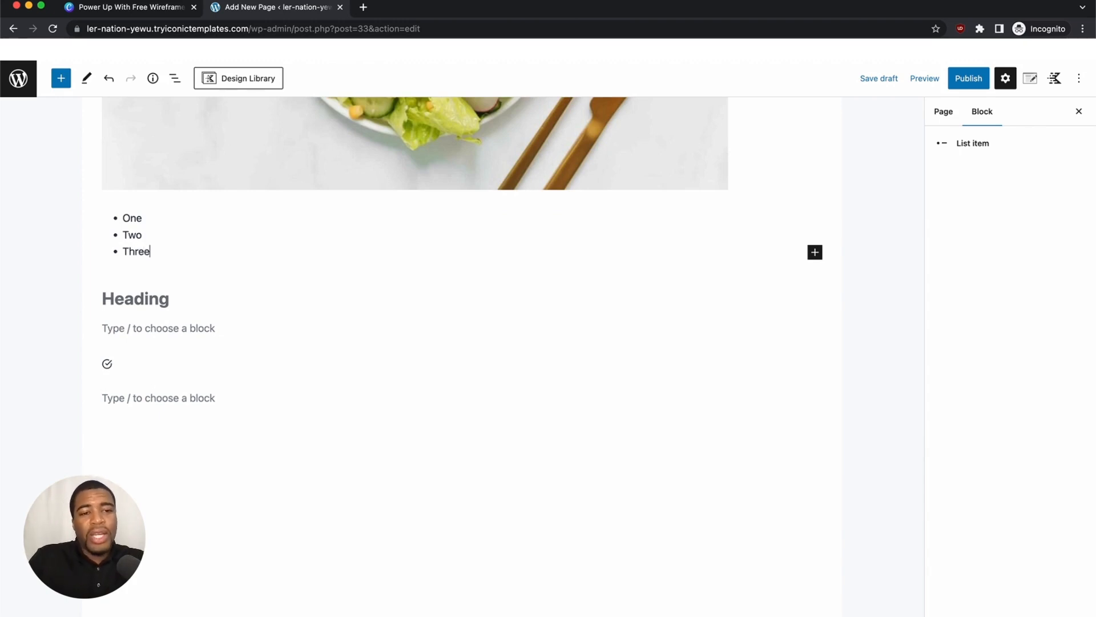
- Fill the Kadence Icon List block with three items: One, Two and Three
{"action": "left_click", "coordinate": [137, 364]}
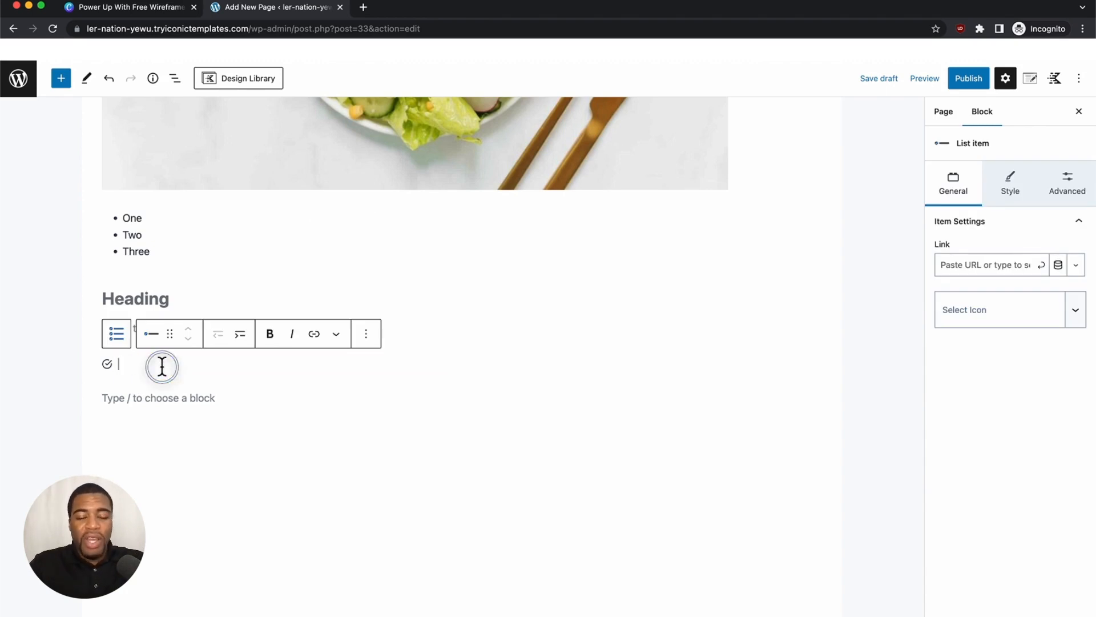
{"action": "type", "text": "One"}
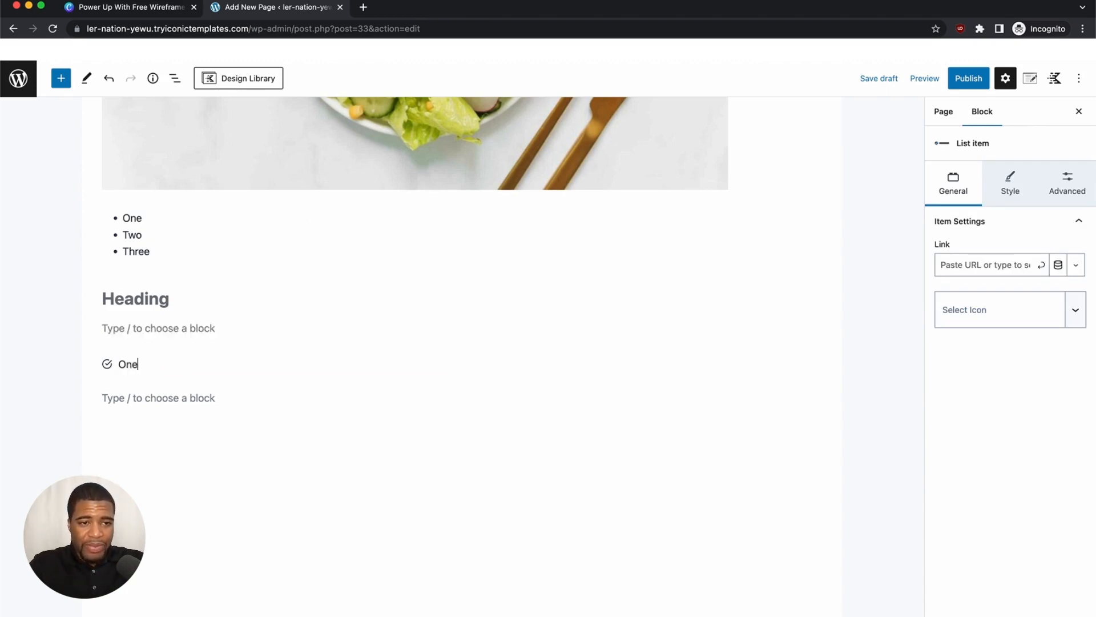
{"action": "key", "text": "Return"}
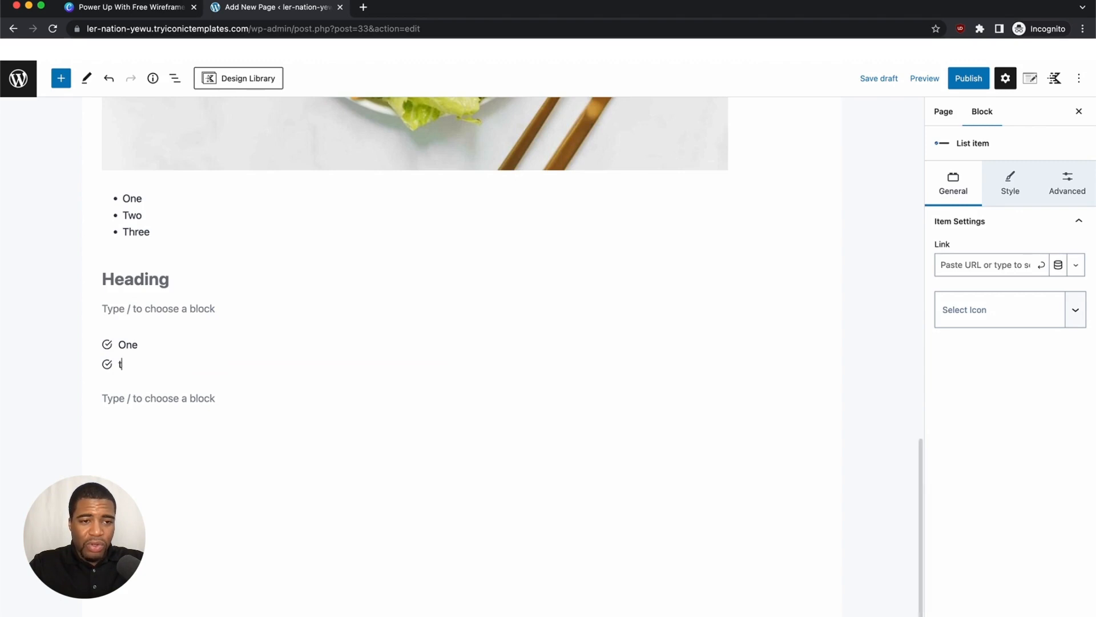
{"action": "type", "text": "Tw"}
{"action": "key", "text": "BackSpace"}
{"action": "key", "text": "BackSpace"}
{"action": "type", "text": "Two"}
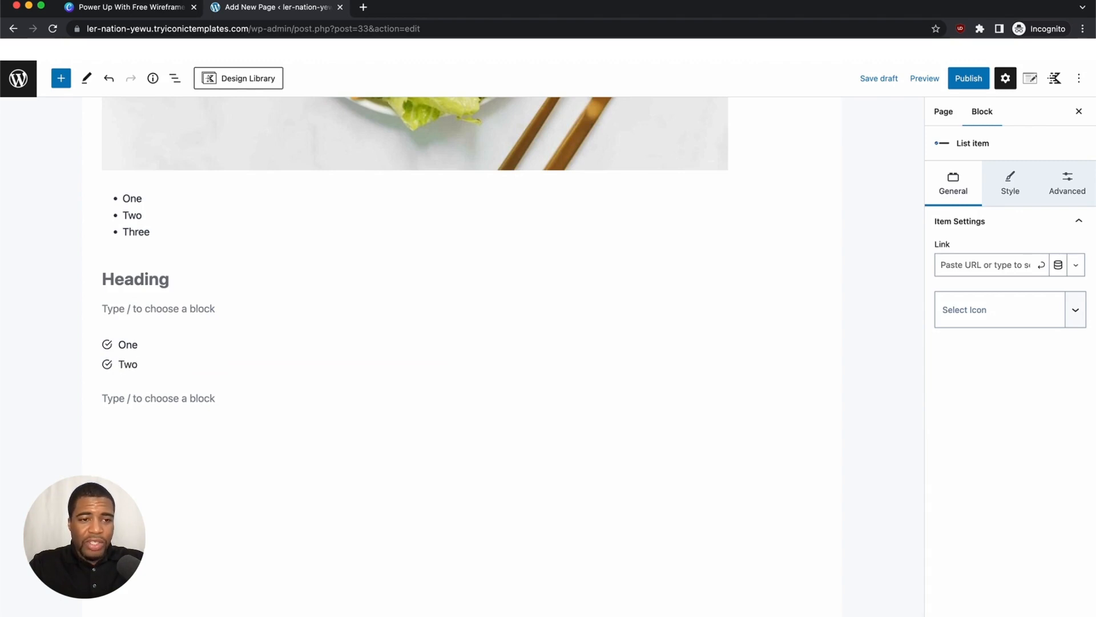
{"action": "key", "text": "Return"}
{"action": "type", "text": "Three"}
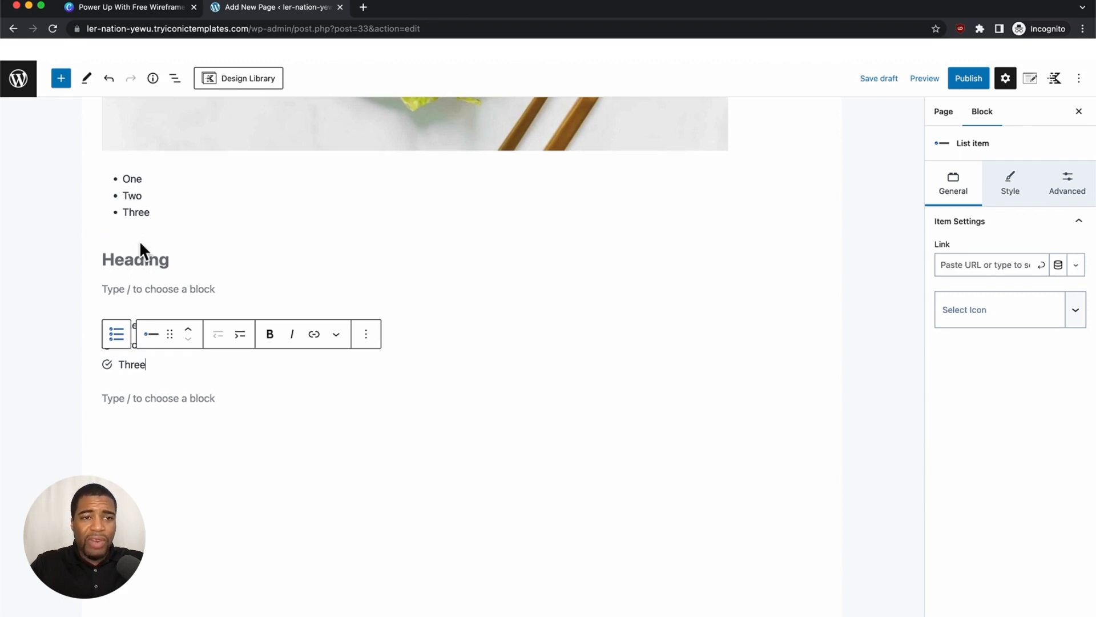
- Move the whole default List block below the Heading and its empty paragraph, directly above the Icon List block
{"action": "left_click", "coordinate": [153, 182]}
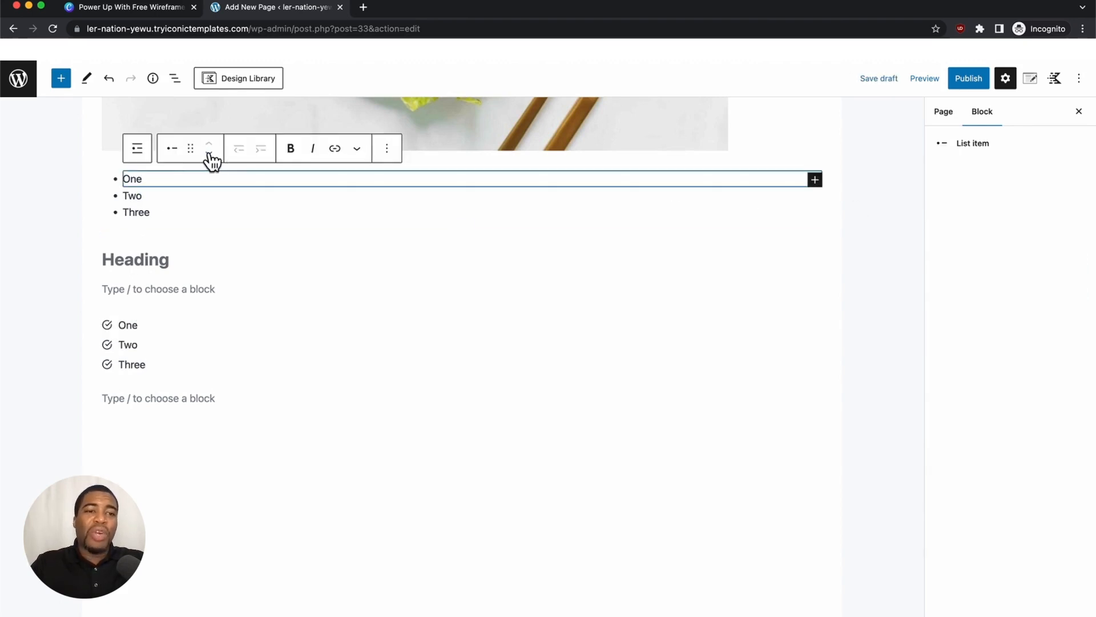
{"action": "left_click", "coordinate": [103, 166]}
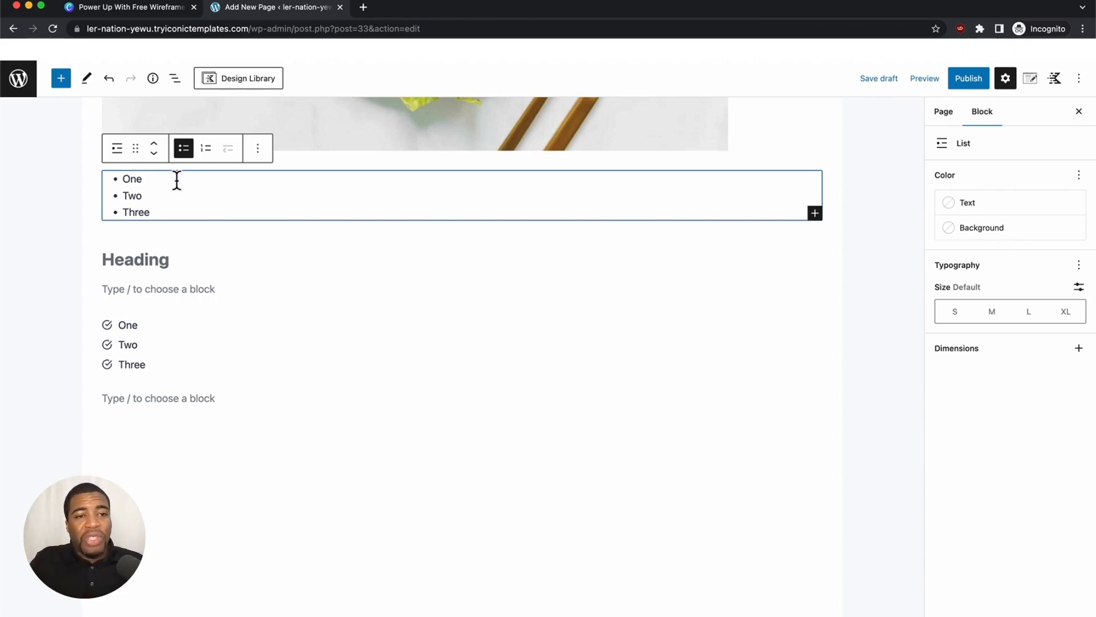
{"action": "left_click", "coordinate": [177, 179]}
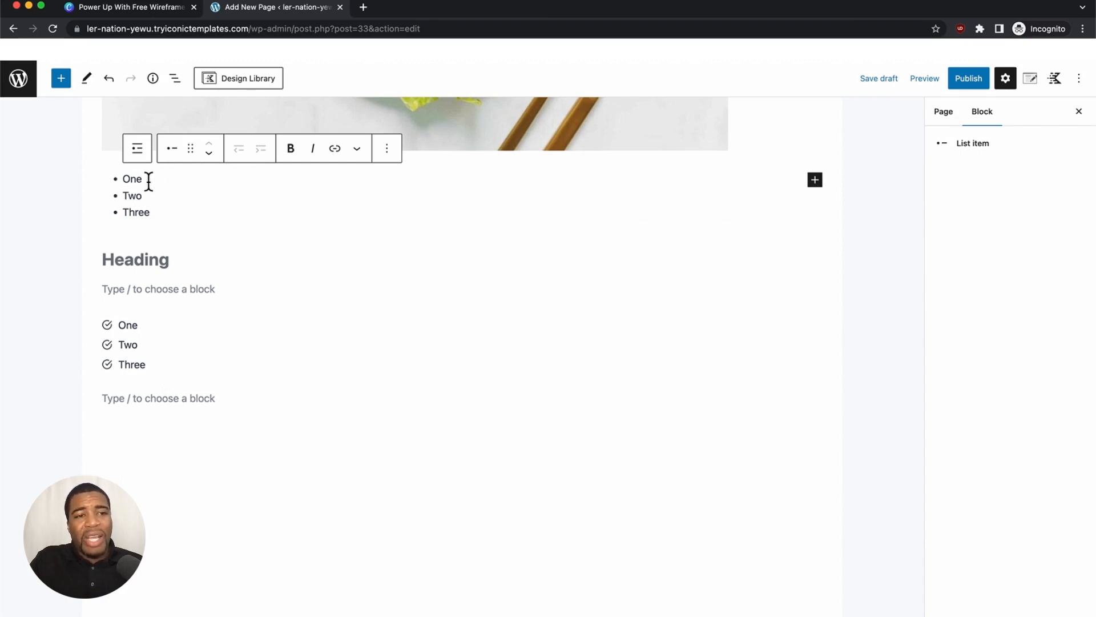
{"action": "left_click", "coordinate": [105, 174]}
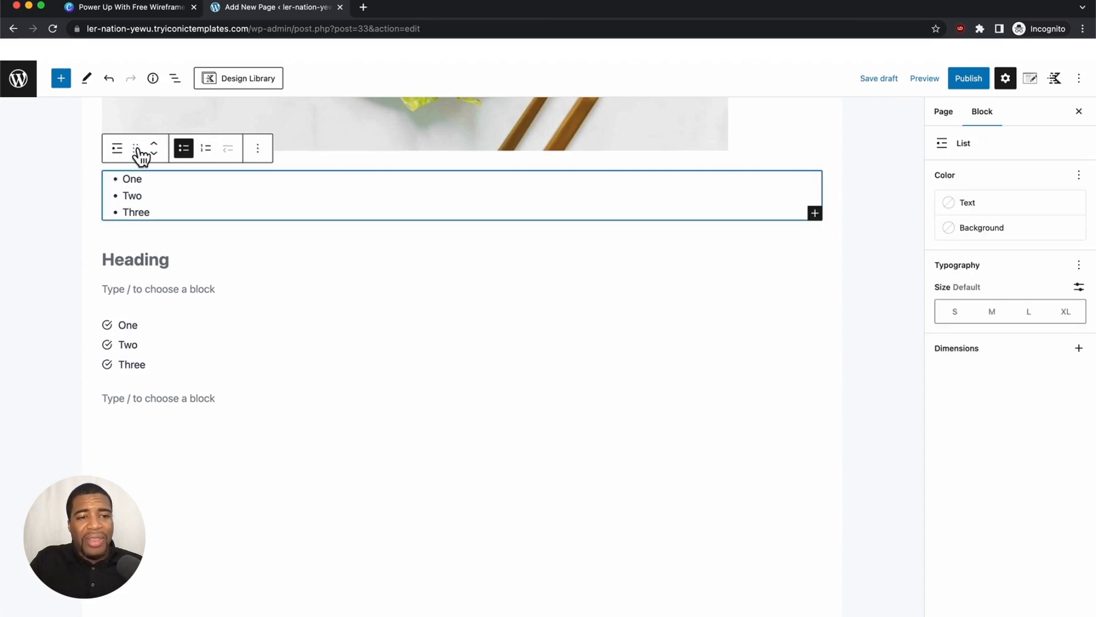
{"action": "left_click_drag", "start_coordinate": [135, 148], "coordinate": [130, 303]}
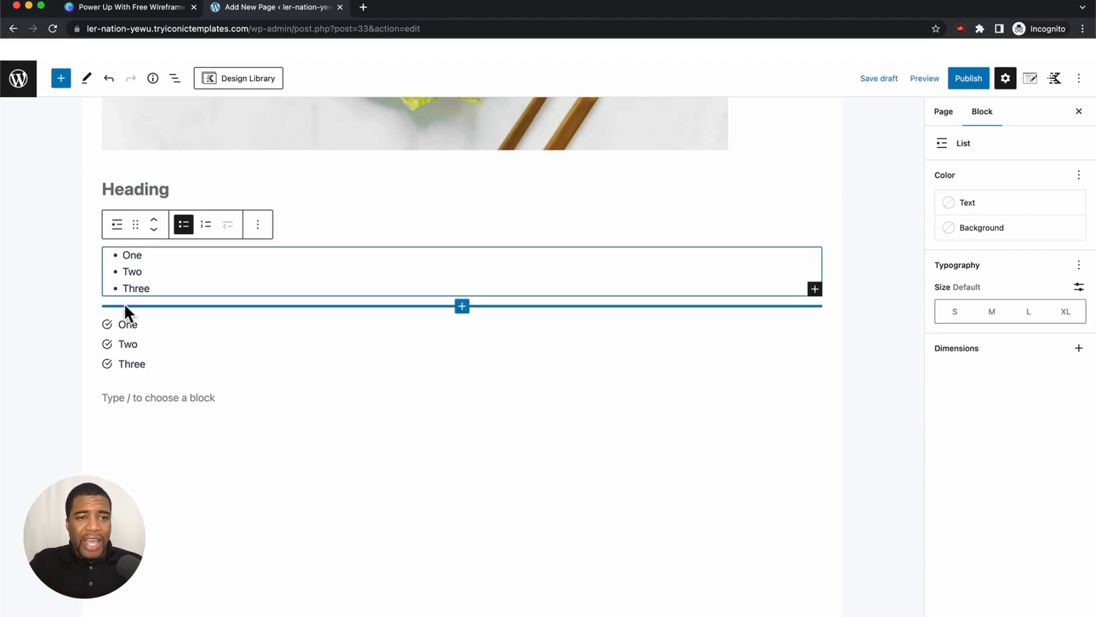
{"action": "left_click", "coordinate": [154, 230]}
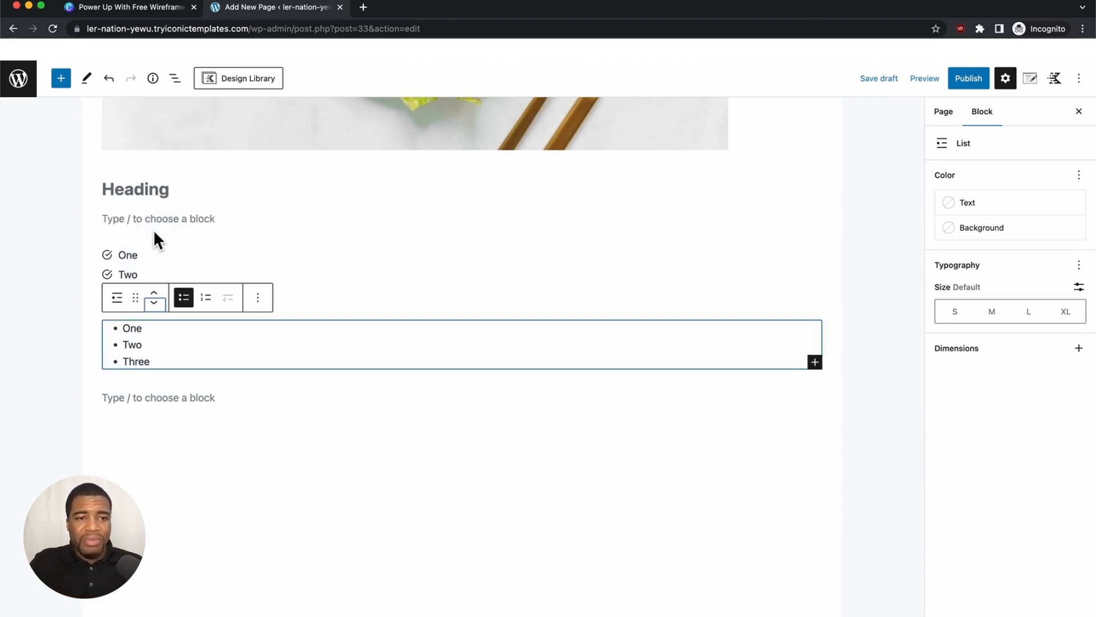
{"action": "left_click", "coordinate": [154, 292]}
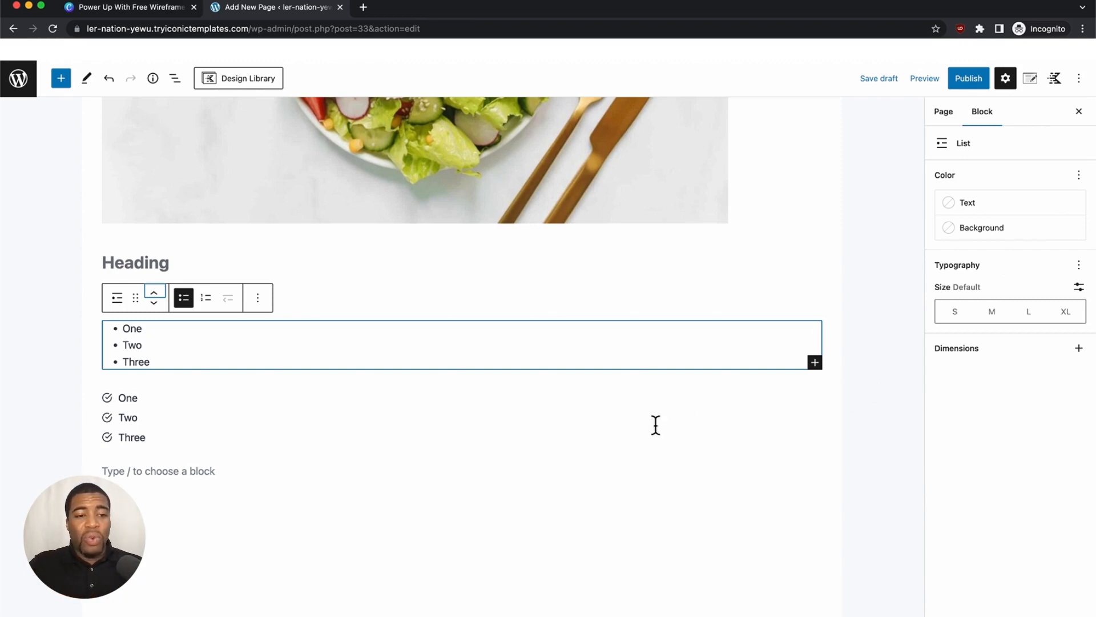
- Set the icon of the Icon List's first item, "One", to the circled exclamation mark from Line Icons
{"action": "left_click", "coordinate": [200, 397]}
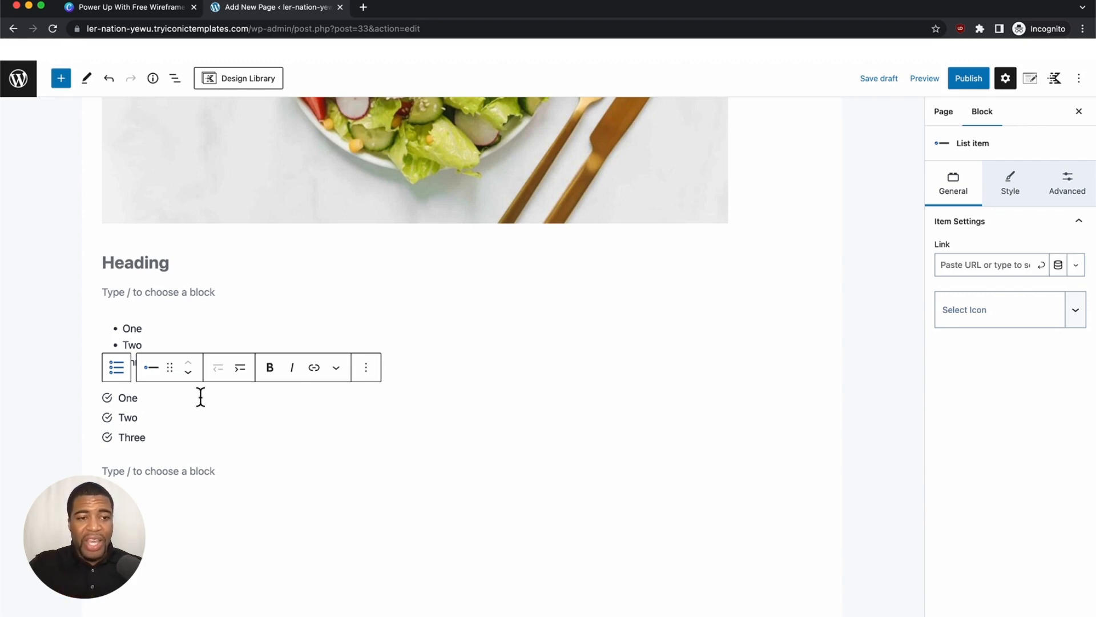
{"action": "left_click", "coordinate": [108, 396]}
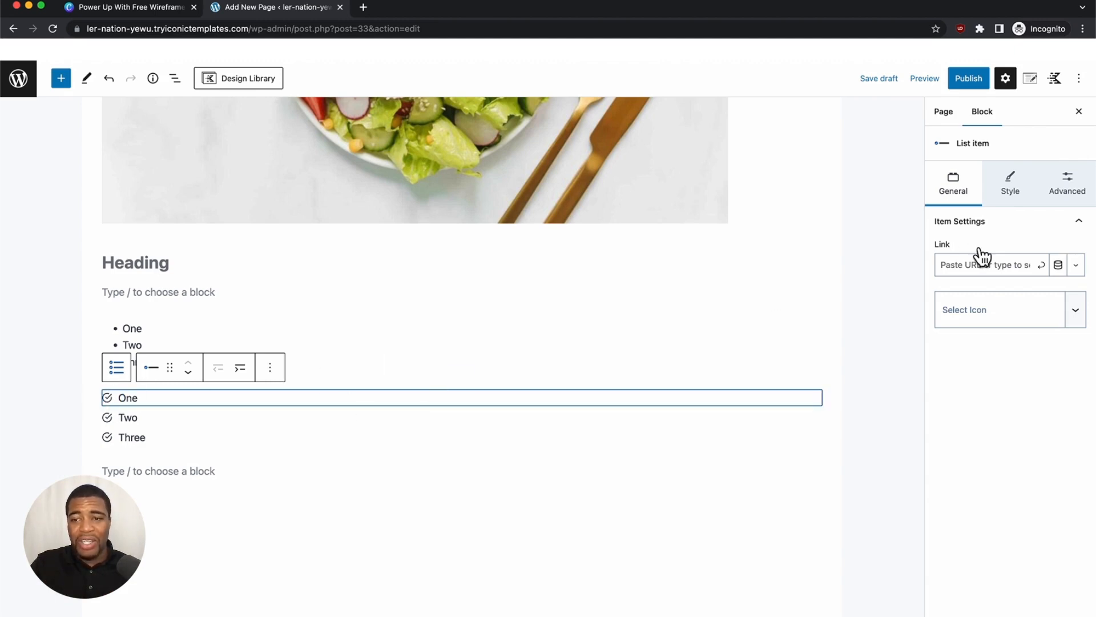
{"action": "left_click", "coordinate": [1014, 306]}
{"action": "left_click", "coordinate": [1077, 310]}
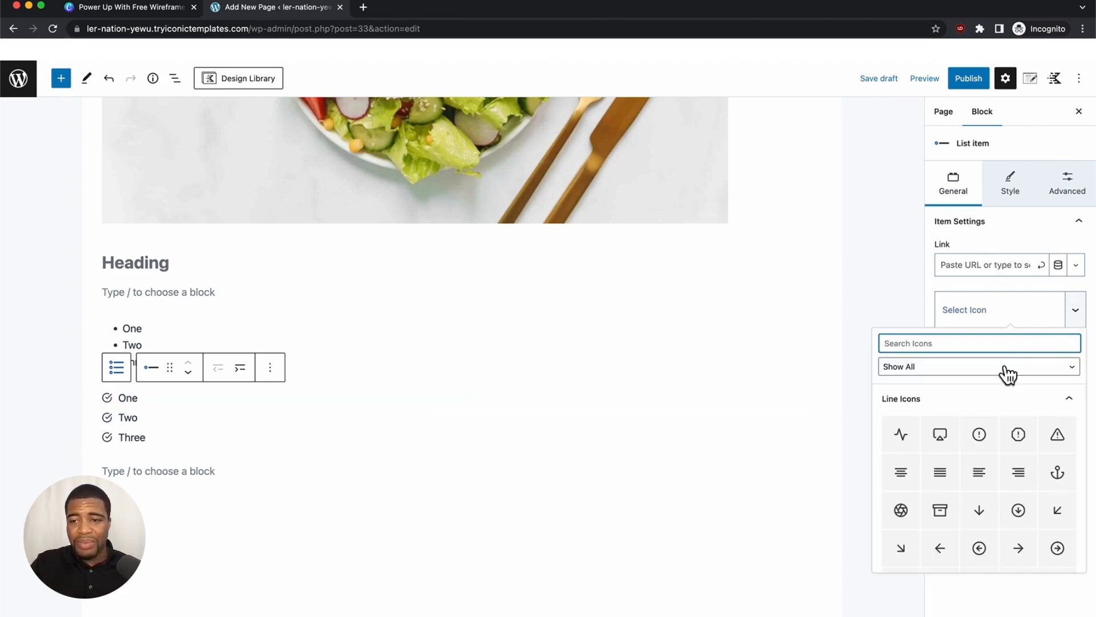
{"action": "left_click", "coordinate": [979, 436]}
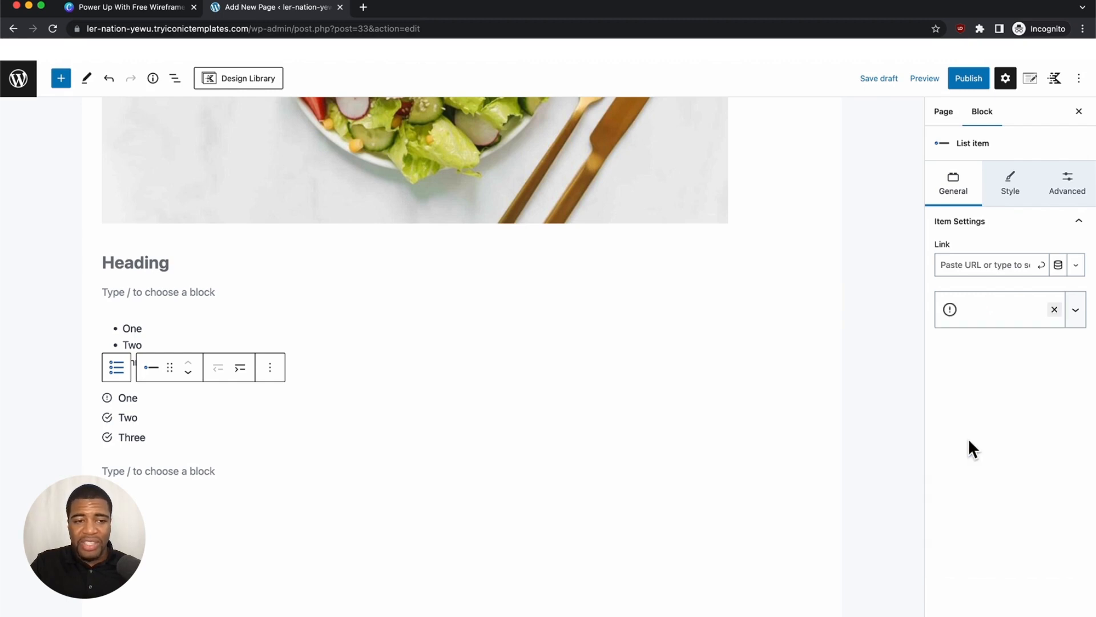
- Compare the first items of both lists and remove the custom icon from the Icon List's item "One"
{"action": "left_click", "coordinate": [122, 329]}
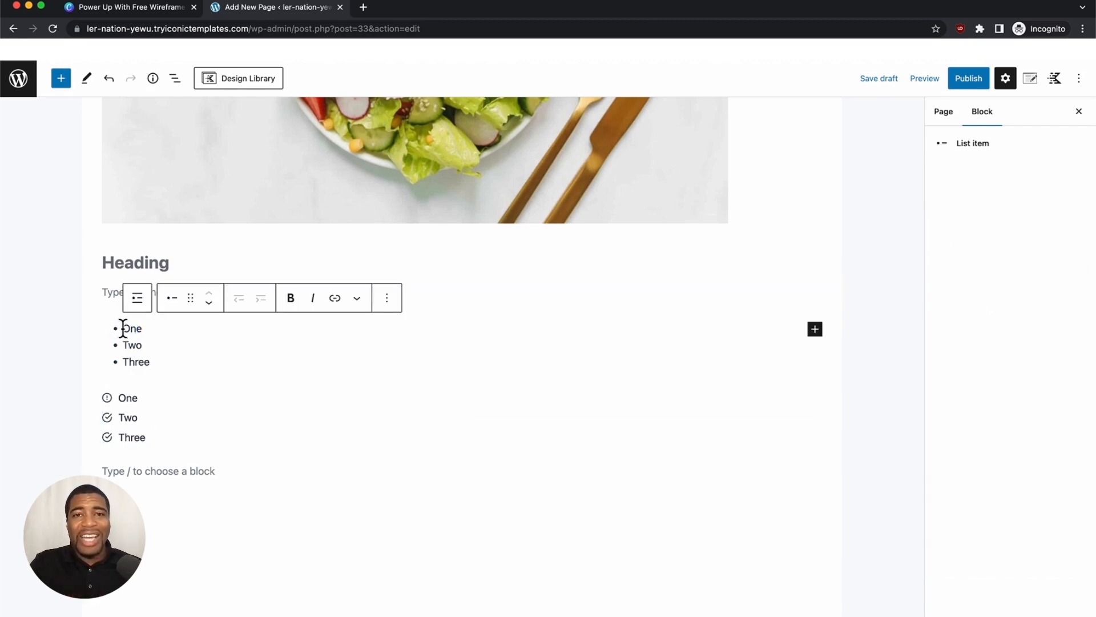
{"action": "left_click", "coordinate": [120, 400]}
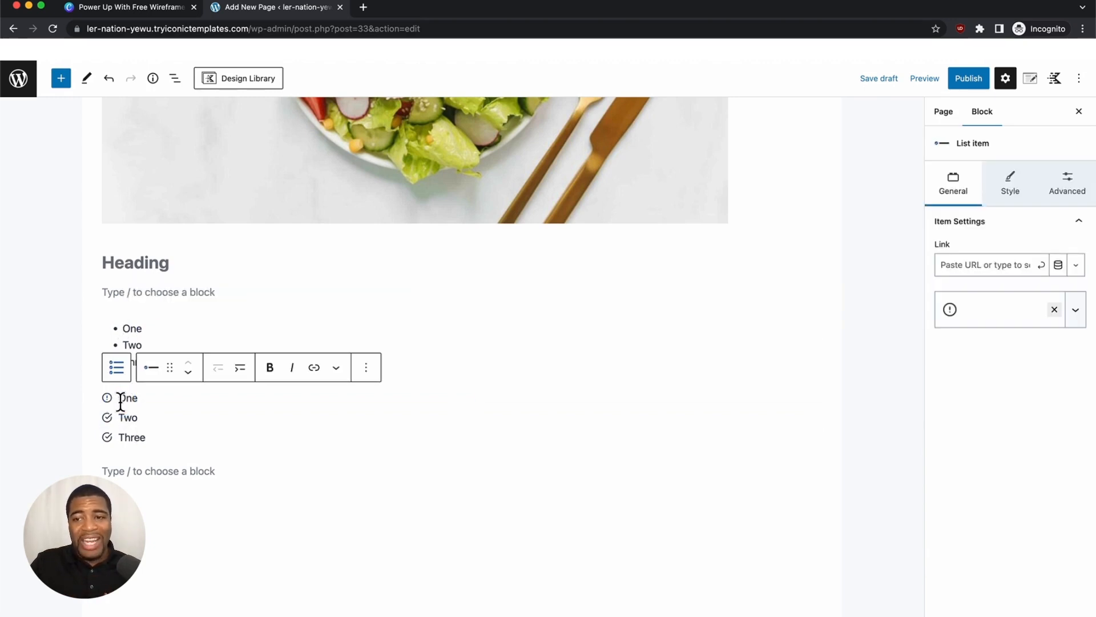
{"action": "left_click", "coordinate": [1053, 310]}
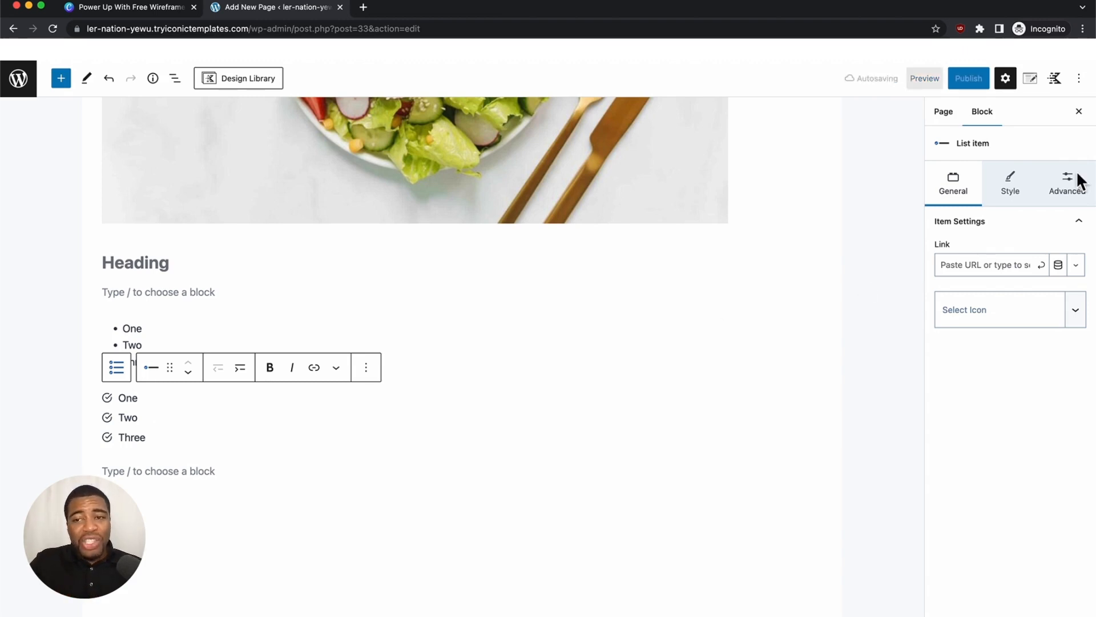
- Review the Style and Advanced settings of the Icon List's first item and return to its General settings
{"action": "left_click", "coordinate": [1002, 180]}
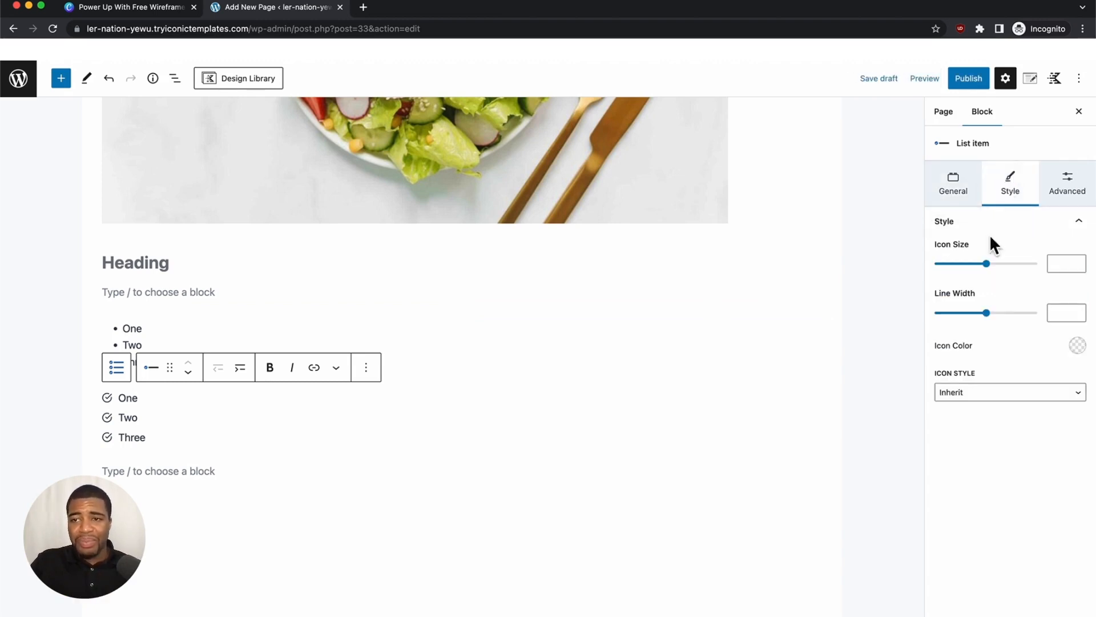
{"action": "left_click", "coordinate": [1048, 186]}
{"action": "left_click", "coordinate": [1078, 226]}
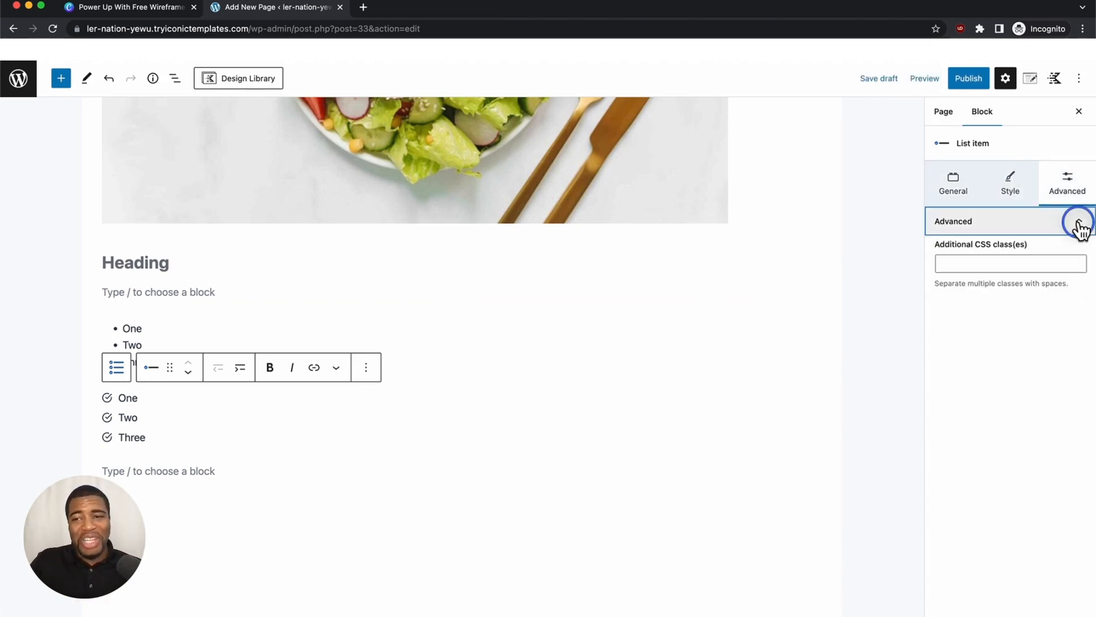
{"action": "left_click", "coordinate": [1078, 227]}
{"action": "left_click", "coordinate": [1005, 188]}
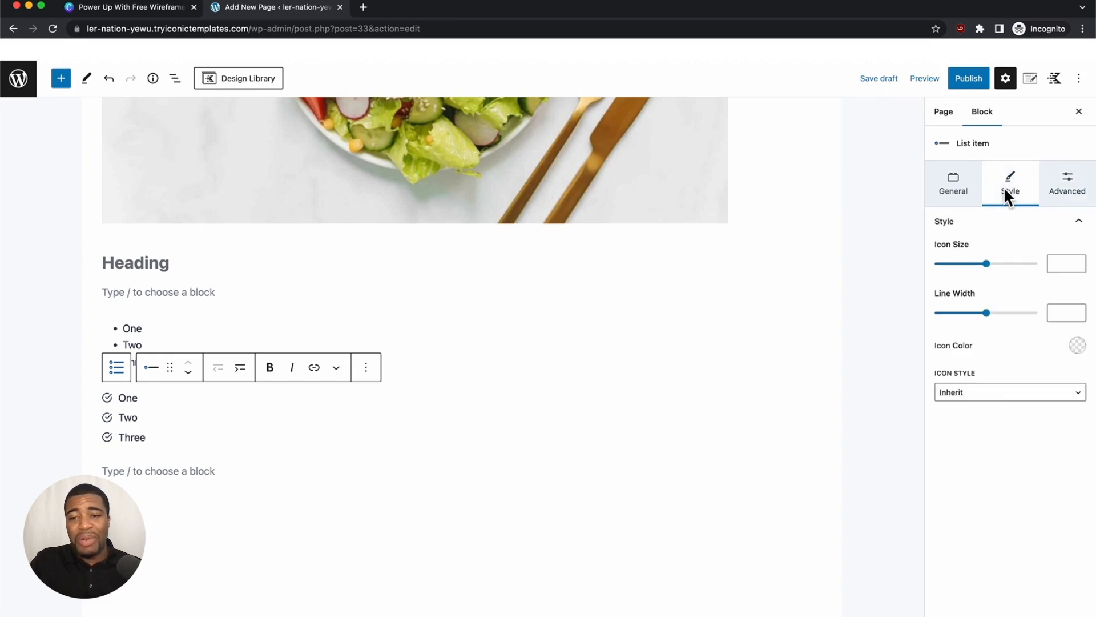
{"action": "left_click", "coordinate": [956, 181]}
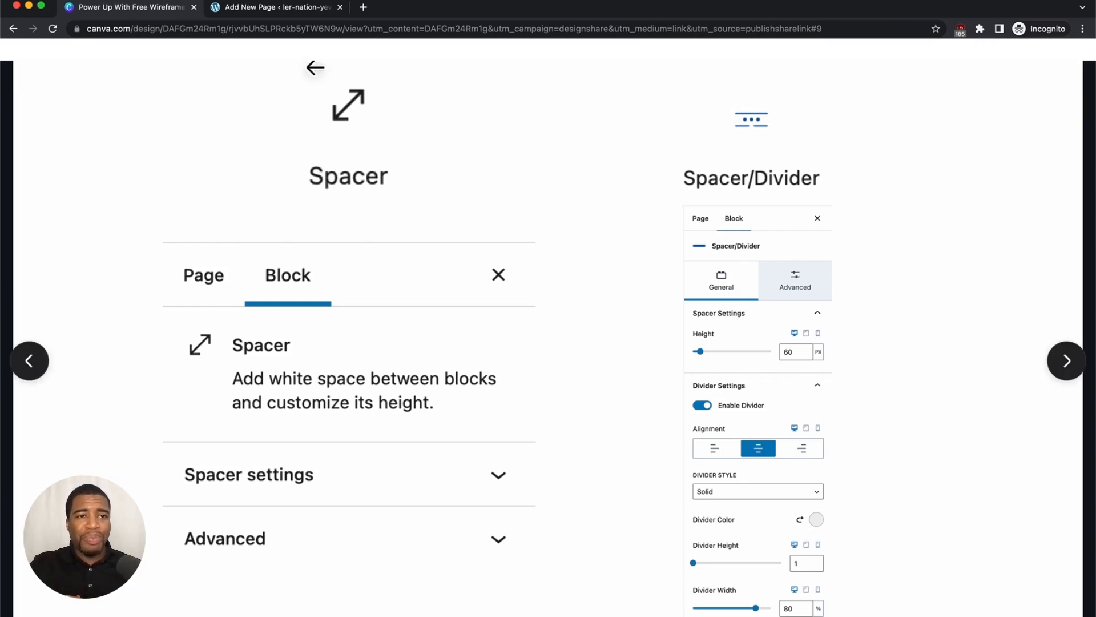
- Switch back to the WordPress editor, search the block library for "spacer" and clear the search
{"action": "left_click", "coordinate": [283, 9]}
{"action": "left_click", "coordinate": [61, 79]}
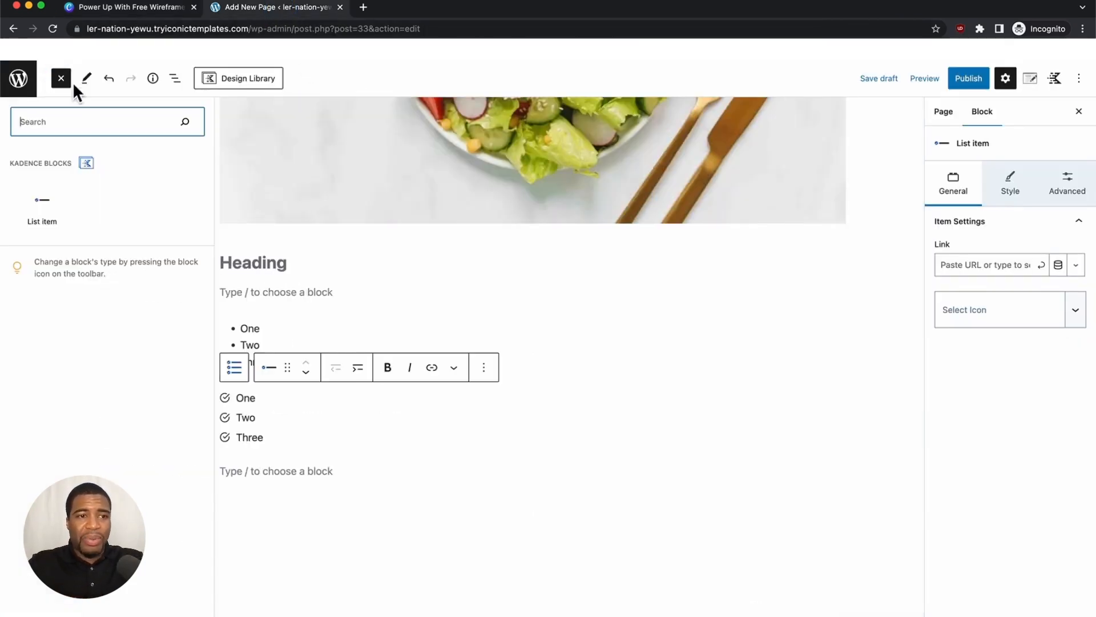
{"action": "type", "text": "spac"}
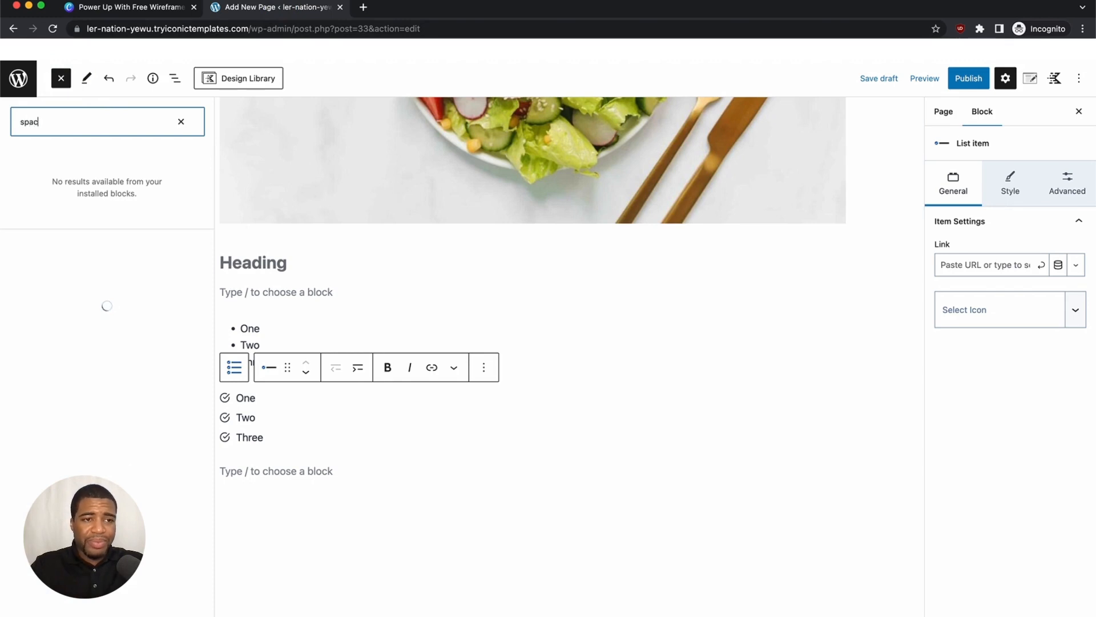
{"action": "type", "text": "er"}
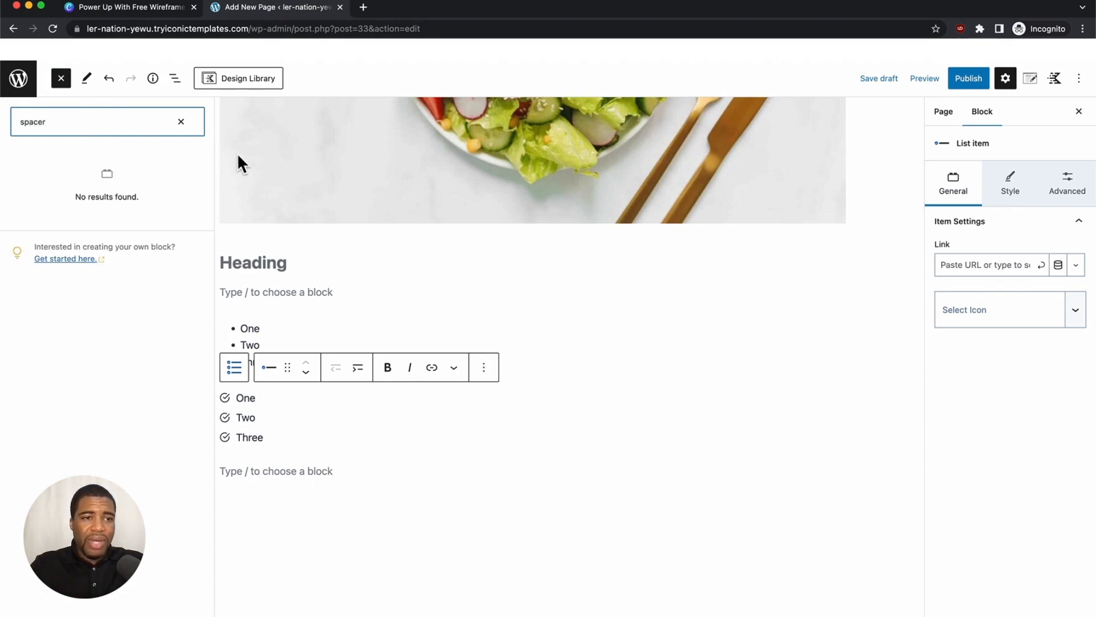
{"action": "left_click", "coordinate": [181, 122]}
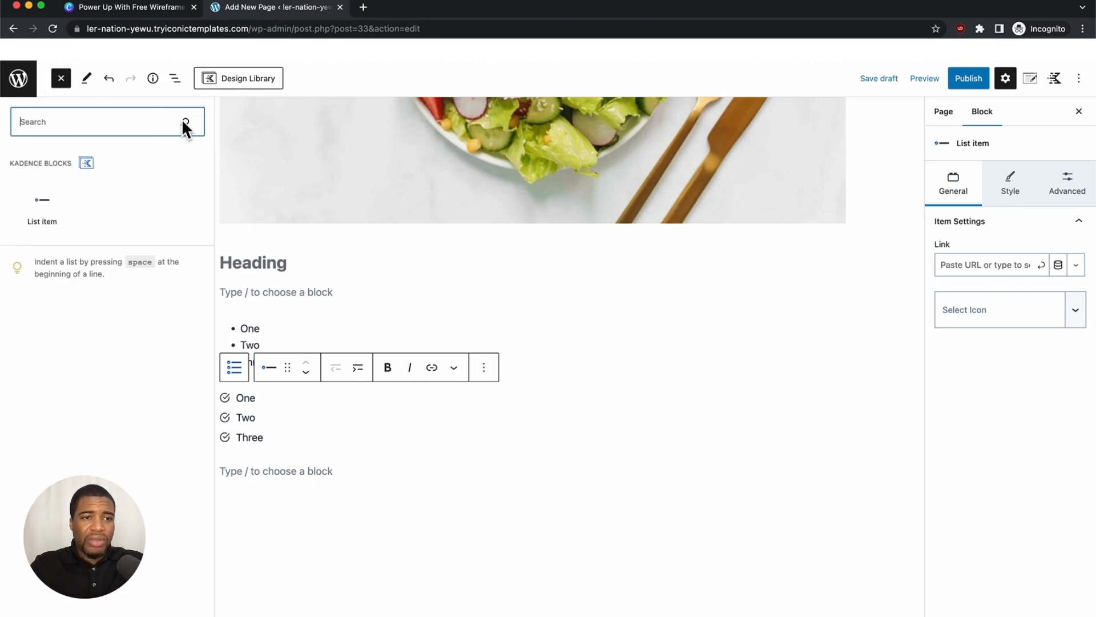
- Insert an empty list item after "One" in the Icon List and close the block library
{"action": "left_click", "coordinate": [73, 213]}
{"action": "left_click", "coordinate": [122, 123]}
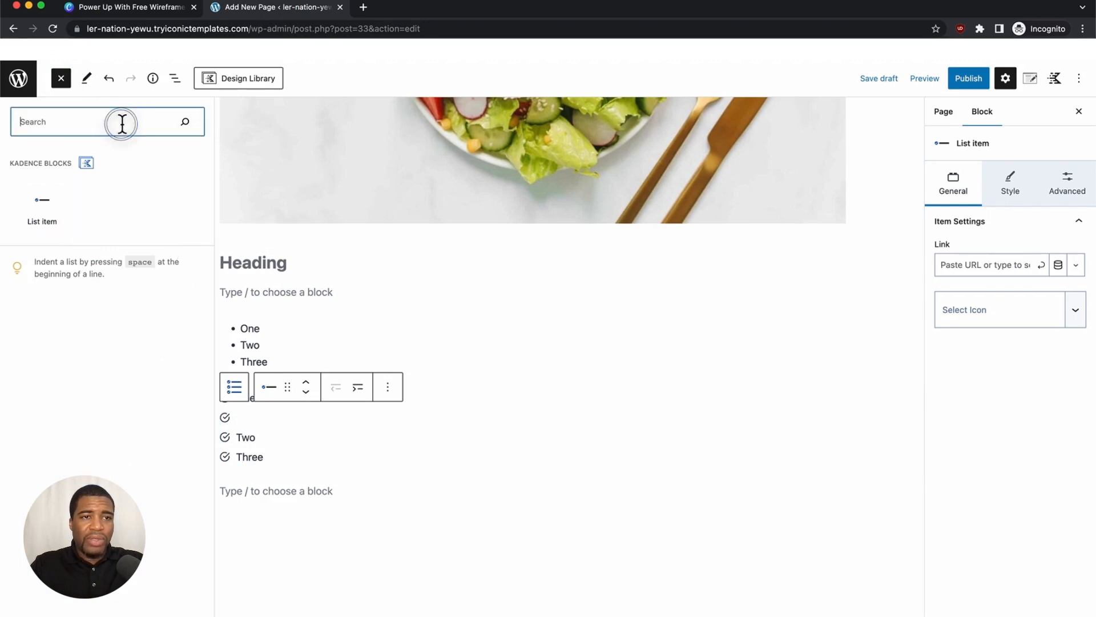
{"action": "left_click", "coordinate": [60, 78]}
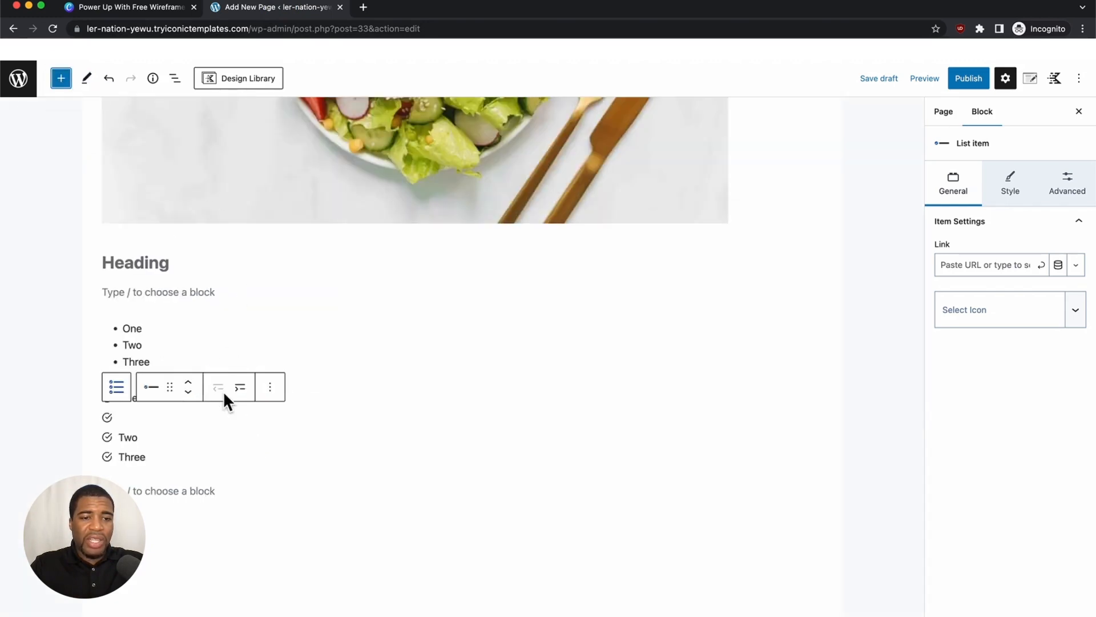
- Search the block library for "spac" and insert a Spacer and a Spacer/Divider block below the Icon List
{"action": "left_click", "coordinate": [174, 523]}
{"action": "left_click", "coordinate": [166, 489]}
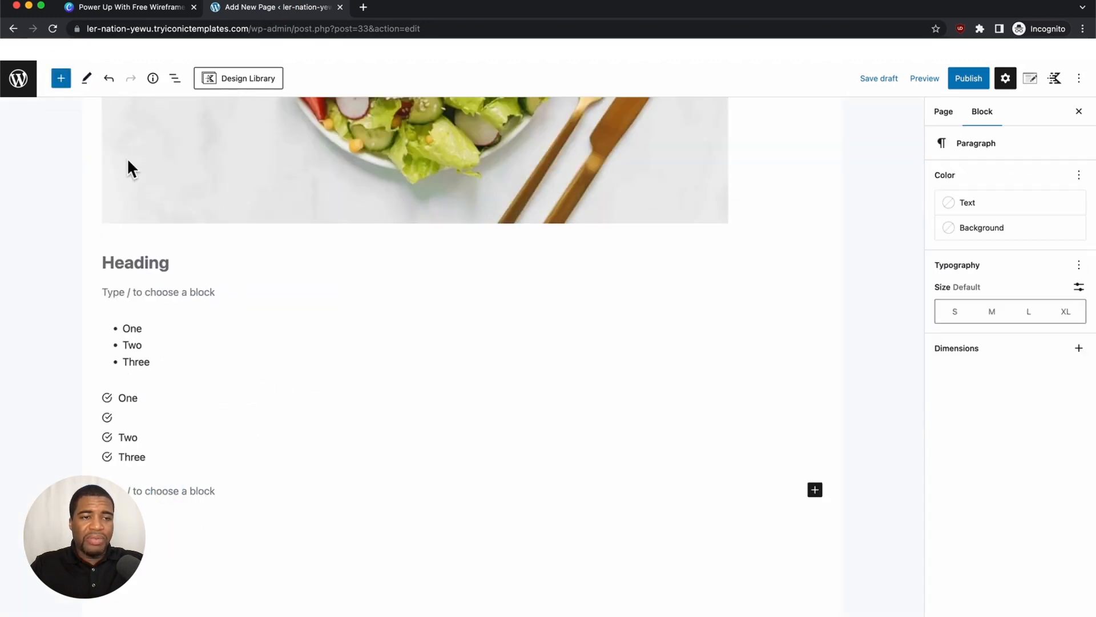
{"action": "left_click", "coordinate": [61, 78]}
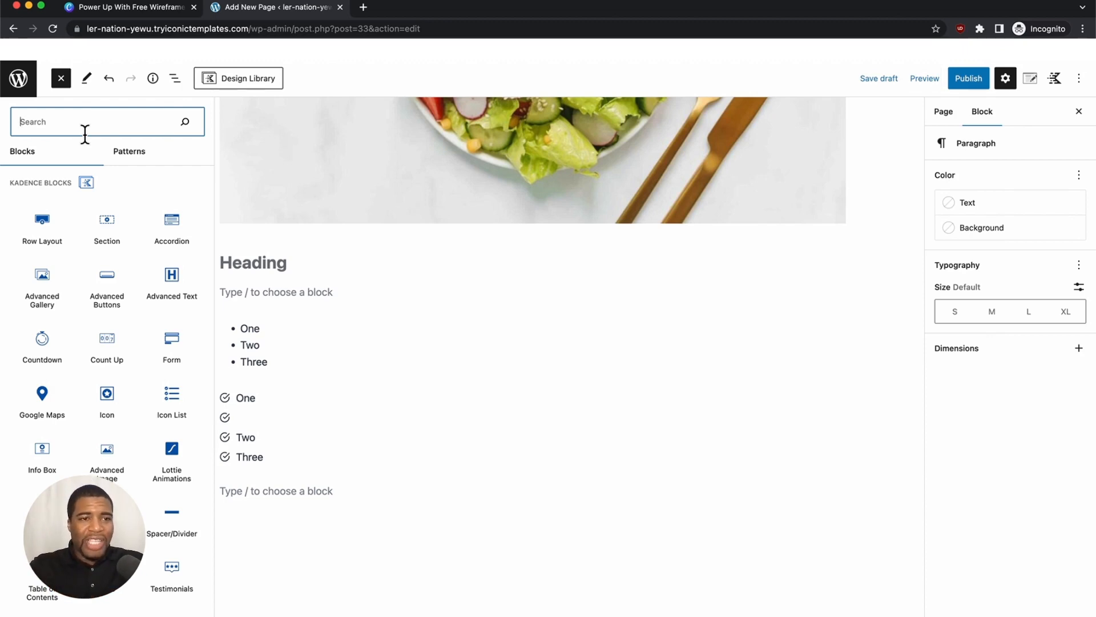
{"action": "type", "text": "spac"}
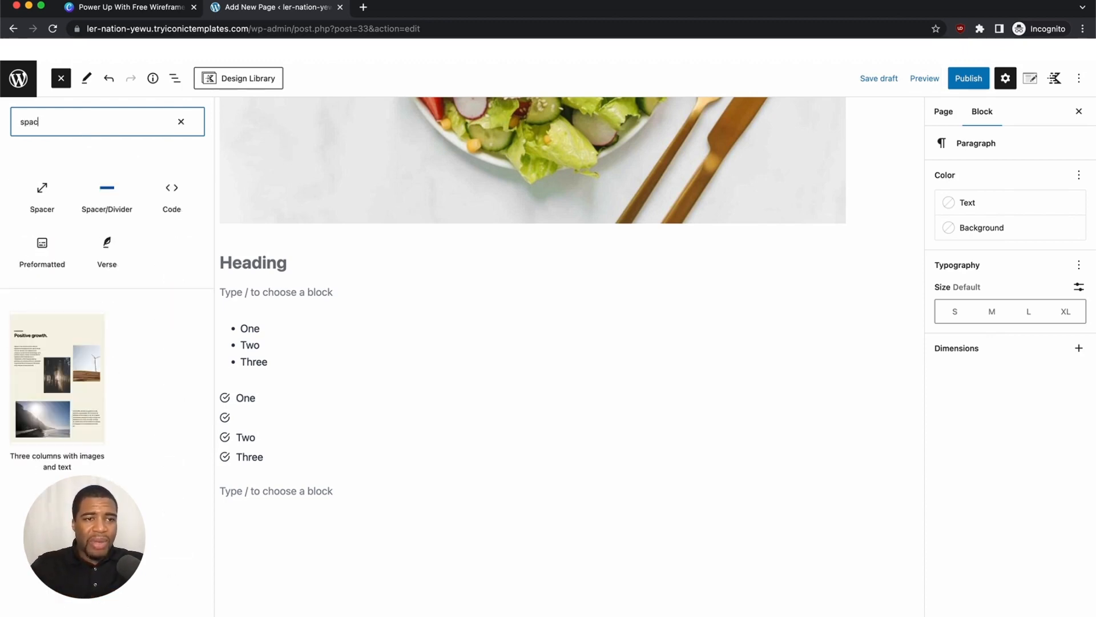
{"action": "left_click", "coordinate": [43, 194]}
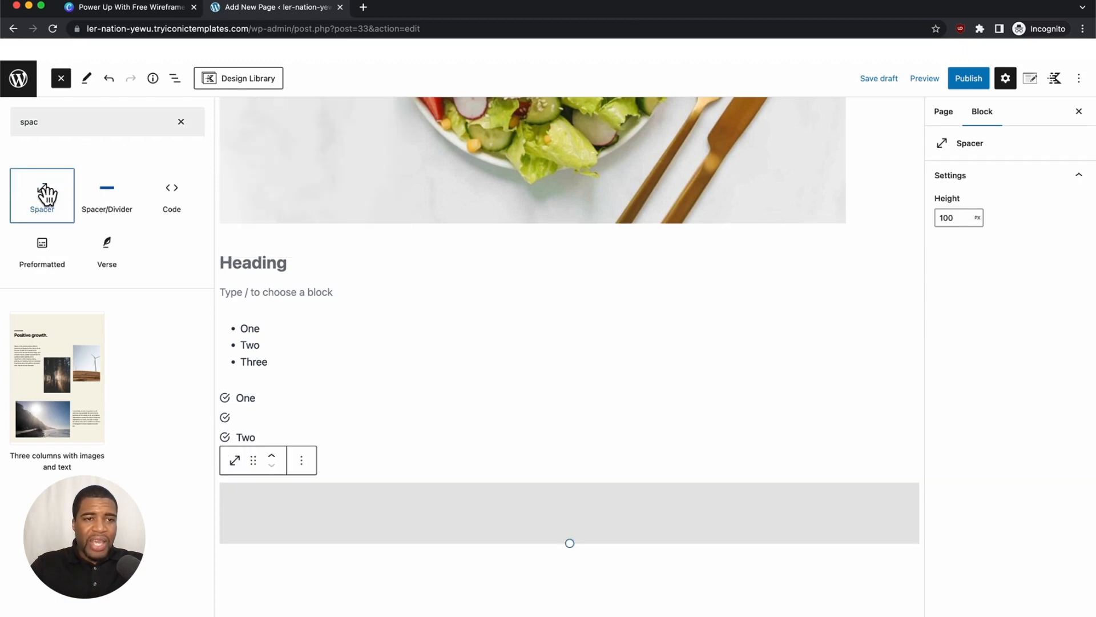
{"action": "mouse_move", "coordinate": [133, 178]}
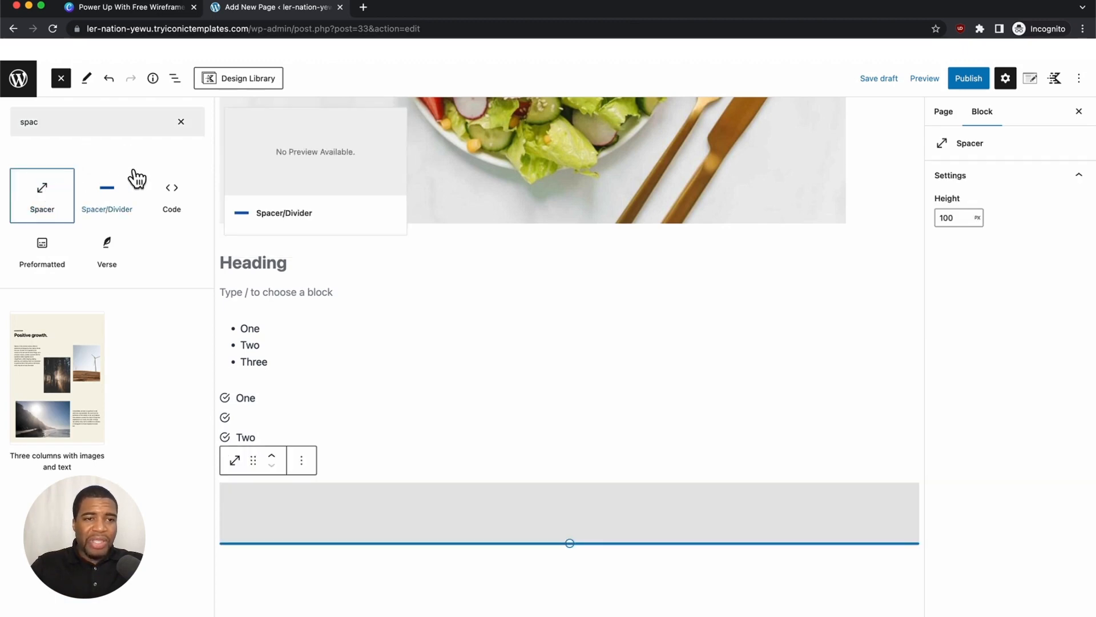
{"action": "left_click", "coordinate": [106, 196]}
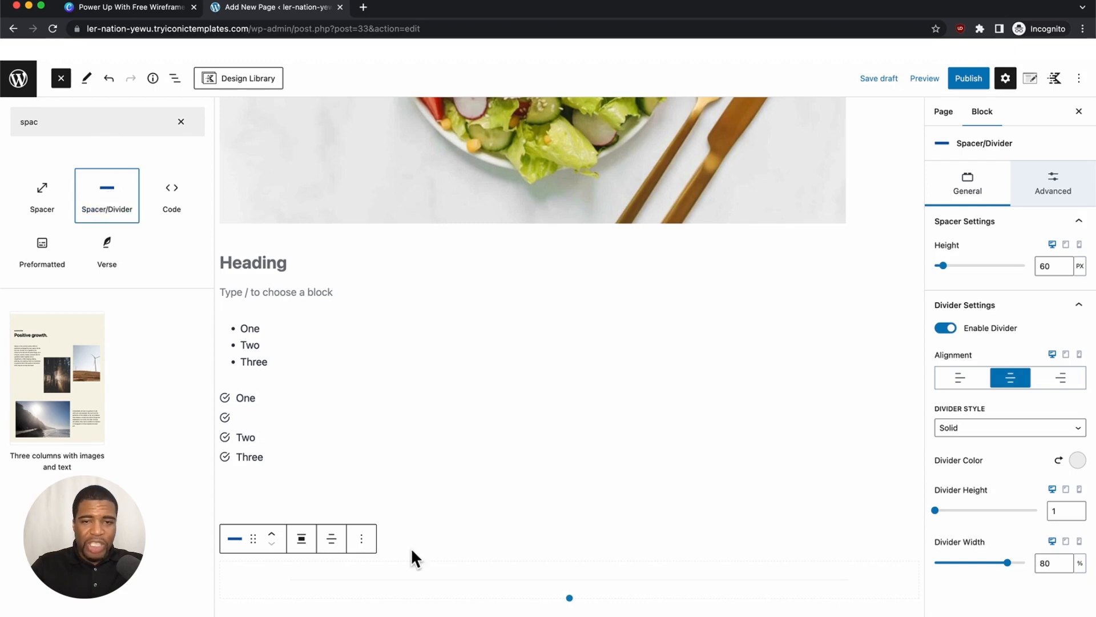
- Set the default Spacer block's height to 50 px
{"action": "left_click", "coordinate": [459, 507]}
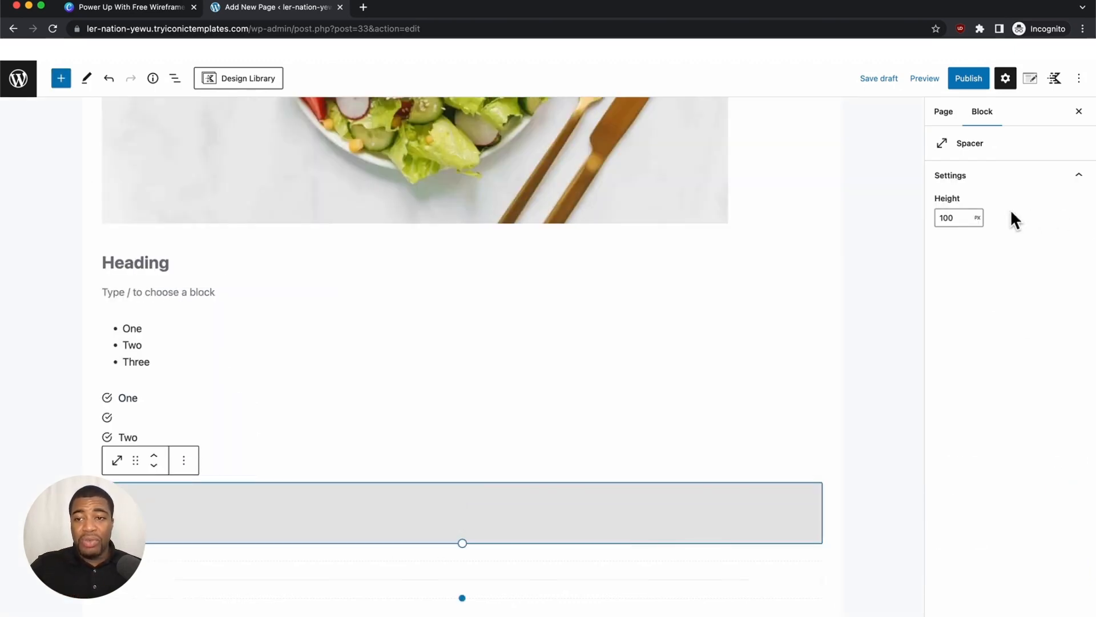
{"action": "left_click", "coordinate": [945, 216]}
{"action": "left_click_drag", "start_coordinate": [964, 216], "coordinate": [931, 220]}
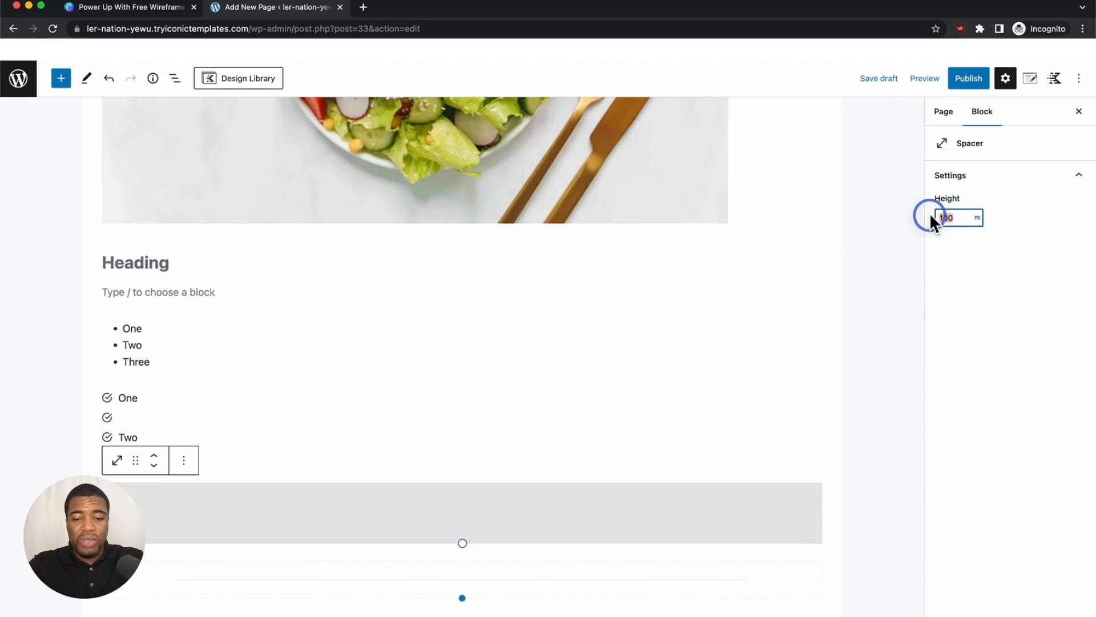
{"action": "type", "text": "50"}
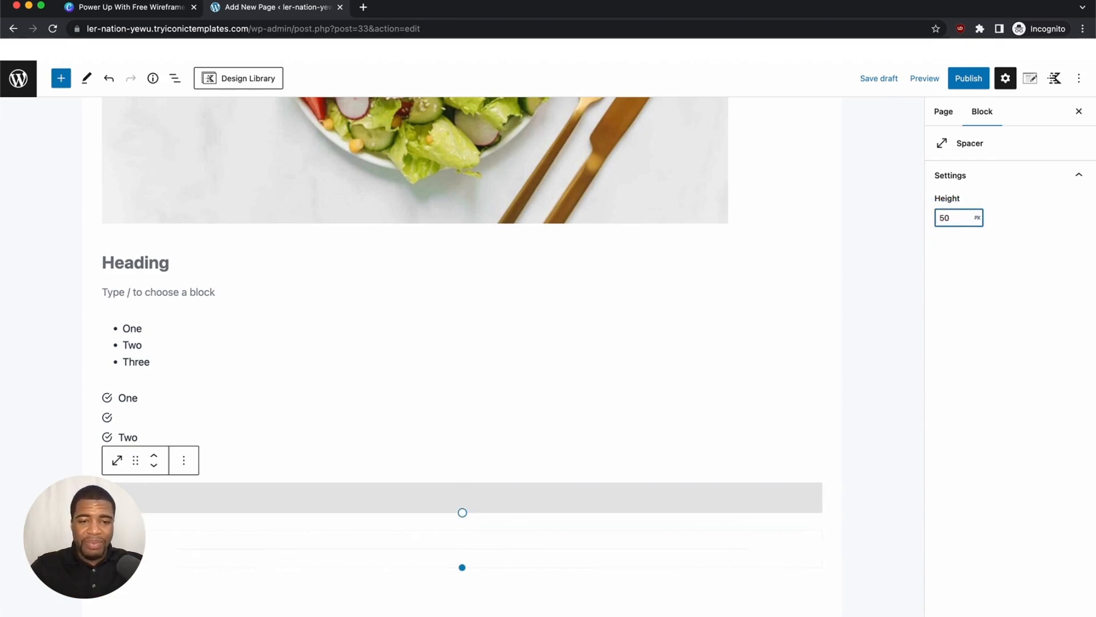
- Set the Spacer/Divider's divider height to 37, its divider style to Dashed and its spacer height to 111 px
{"action": "left_click", "coordinate": [329, 541]}
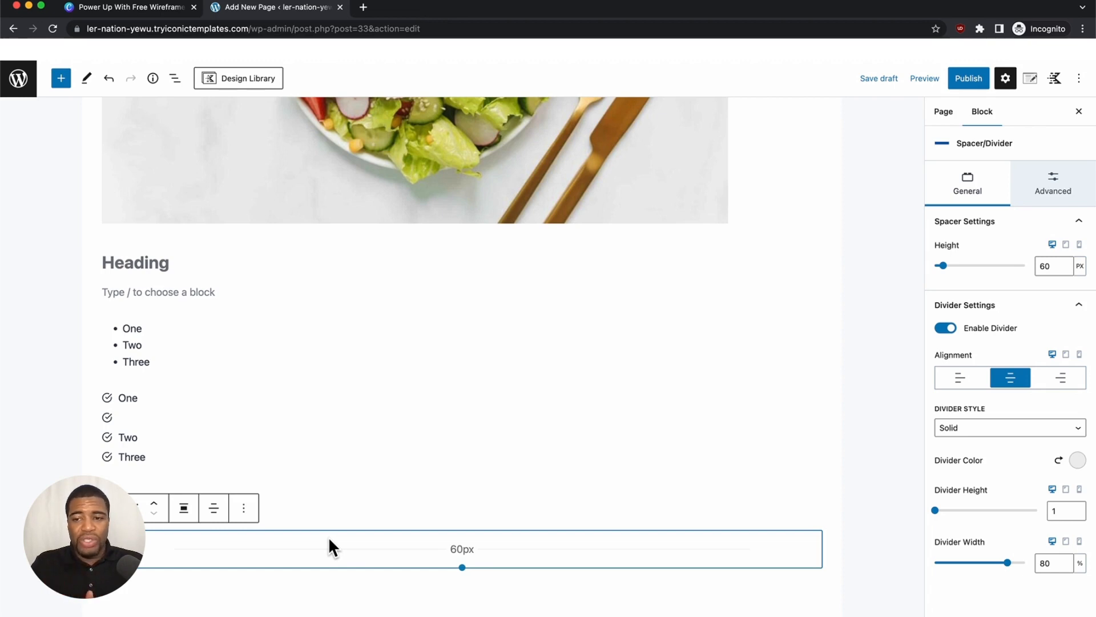
{"action": "left_click", "coordinate": [936, 510]}
{"action": "mouse_move", "coordinate": [936, 510]}
{"action": "left_mouse_down"}
{"action": "mouse_move", "coordinate": [992, 514]}
{"action": "mouse_move", "coordinate": [945, 505]}
{"action": "mouse_move", "coordinate": [971, 513]}
{"action": "mouse_move", "coordinate": [942, 513]}
{"action": "left_mouse_up"}
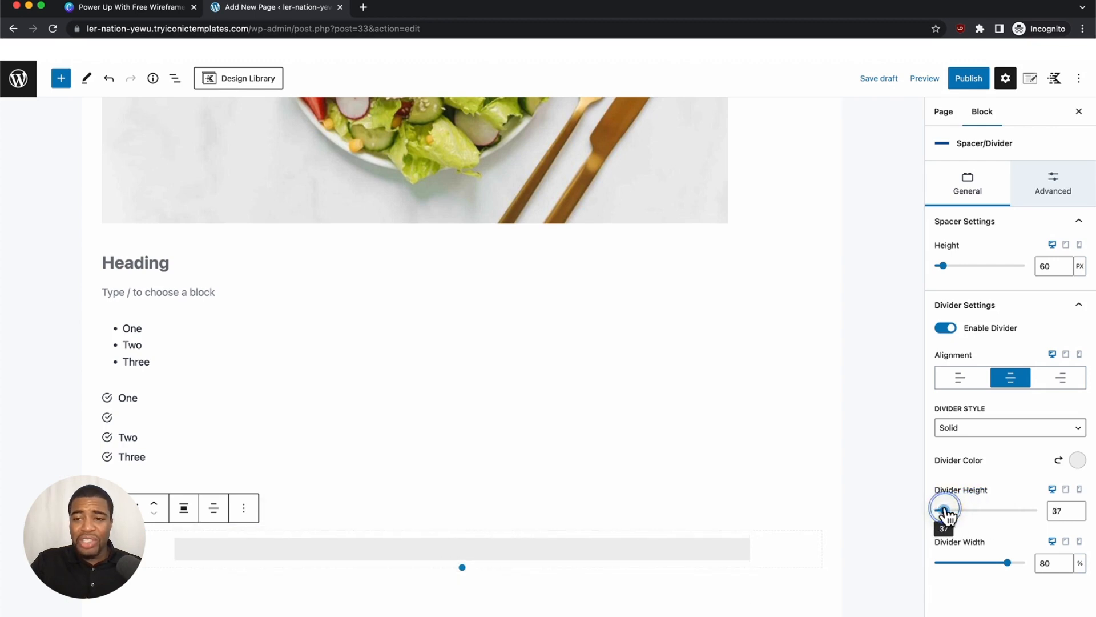
{"action": "left_click", "coordinate": [981, 434]}
{"action": "left_click", "coordinate": [975, 441]}
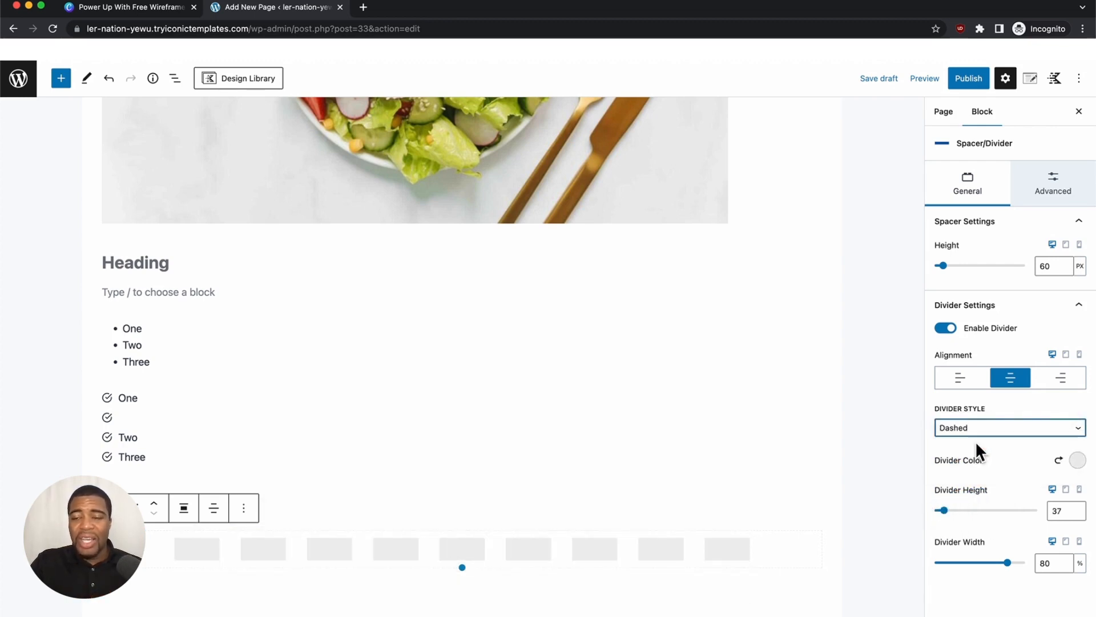
{"action": "left_click_drag", "start_coordinate": [944, 265], "coordinate": [942, 264]}
{"action": "left_click_drag", "start_coordinate": [981, 265], "coordinate": [953, 272]}
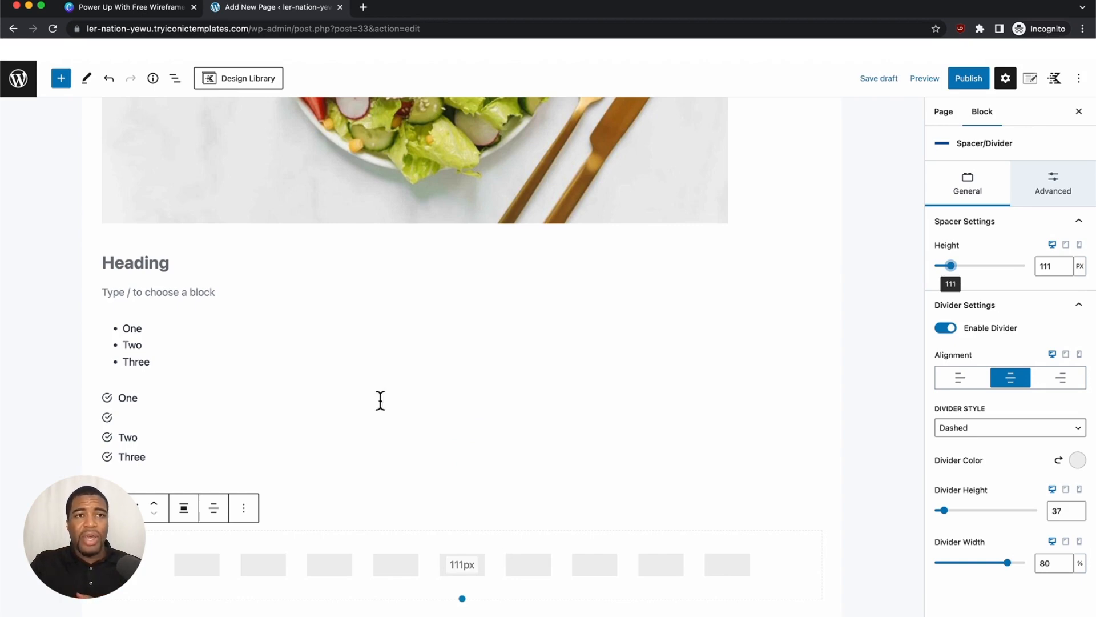
- Switch to the Canva presentation, view the slide comparing Separator with Spacer/Divider, and return to the WordPress editor
{"action": "left_click", "coordinate": [129, 8]}
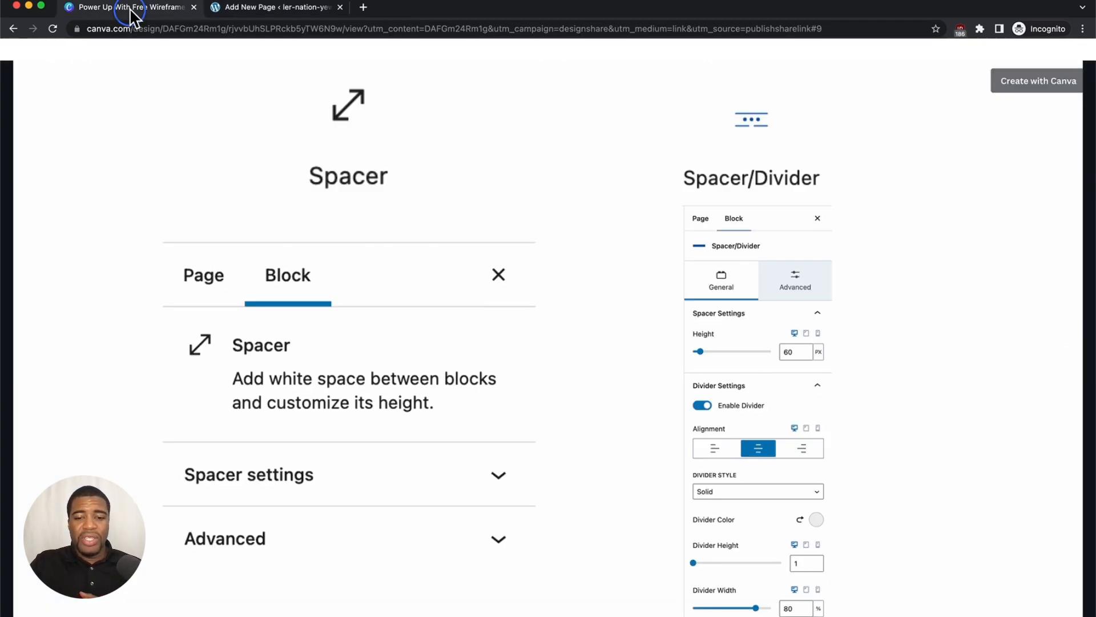
{"action": "key", "text": "Right"}
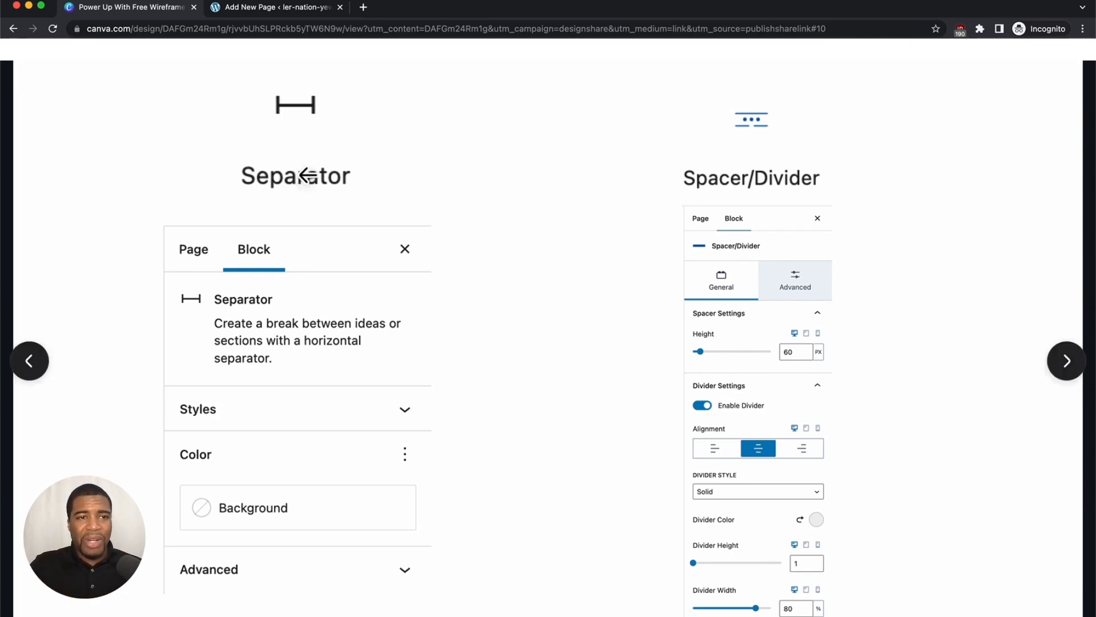
{"action": "left_click", "coordinate": [264, 8]}
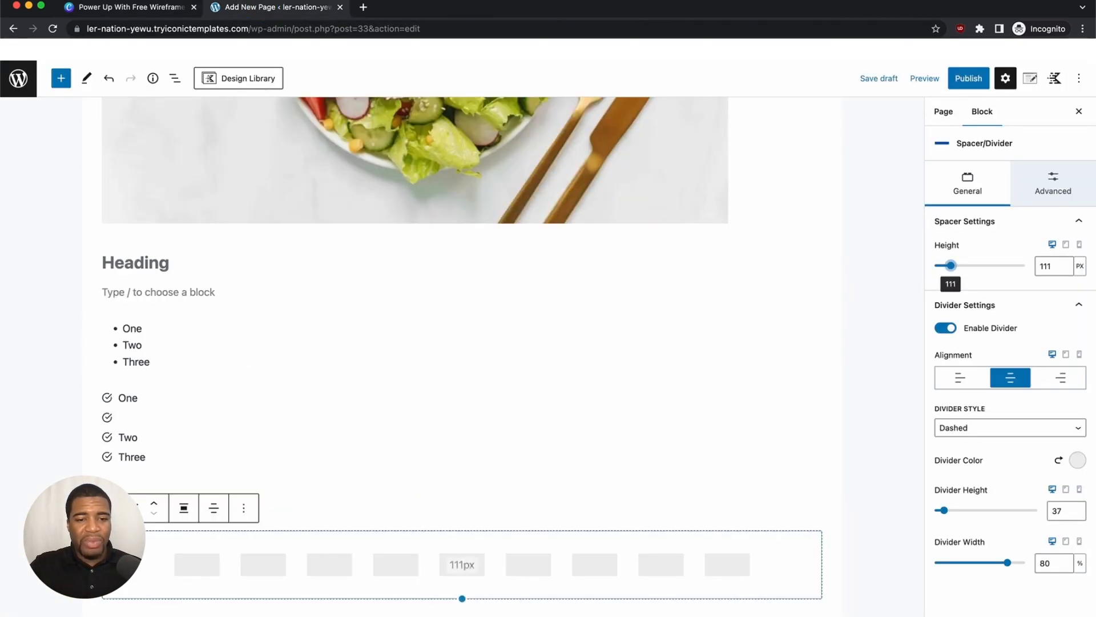
- Search the block library for "se" and insert a Separator block below the Spacer/Divider
{"action": "left_click", "coordinate": [139, 608]}
{"action": "scroll", "coordinate": [140, 611], "scroll_direction": "down", "scroll_amount": 2}
{"action": "scroll", "coordinate": [140, 611], "scroll_direction": "down", "scroll_amount": 1}
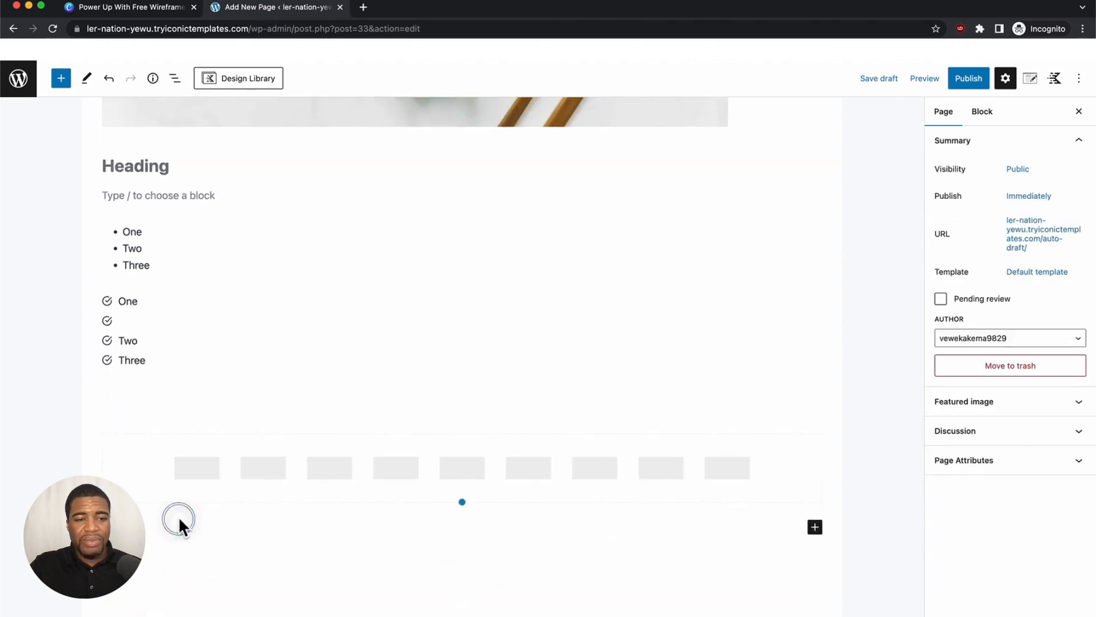
{"action": "left_click", "coordinate": [178, 519]}
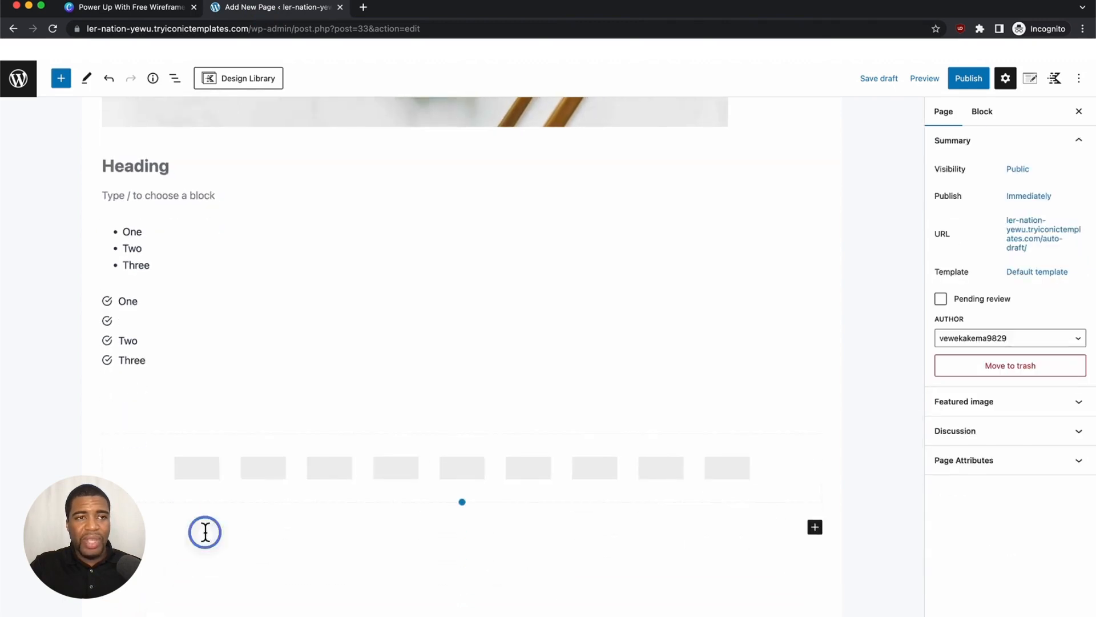
{"action": "left_click", "coordinate": [61, 81]}
{"action": "type", "text": "sped"}
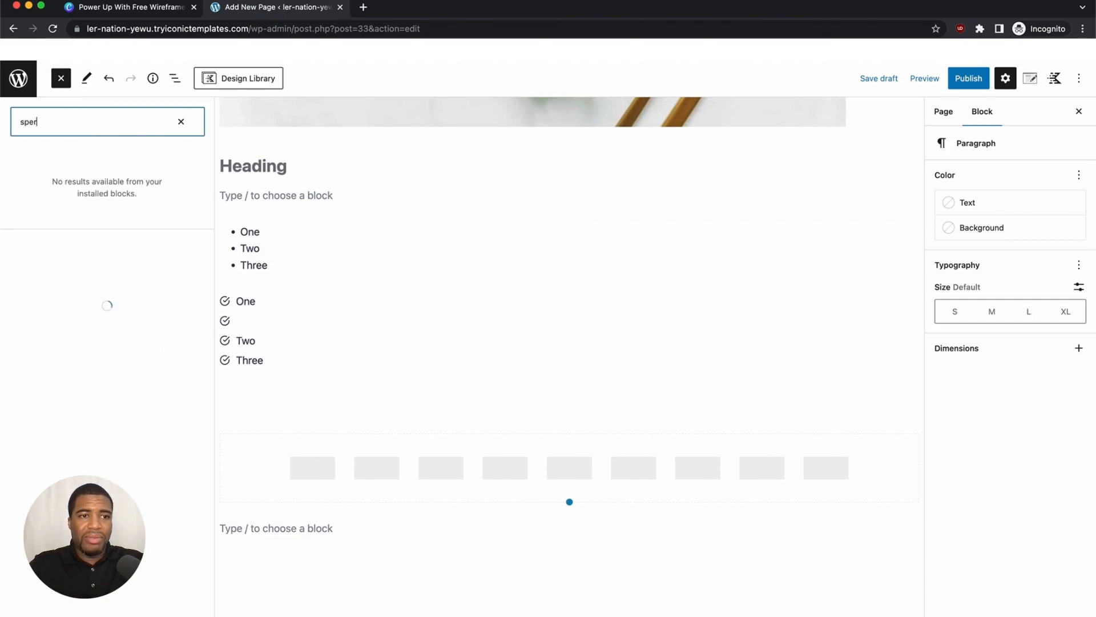
{"action": "key", "text": "BackSpace"}
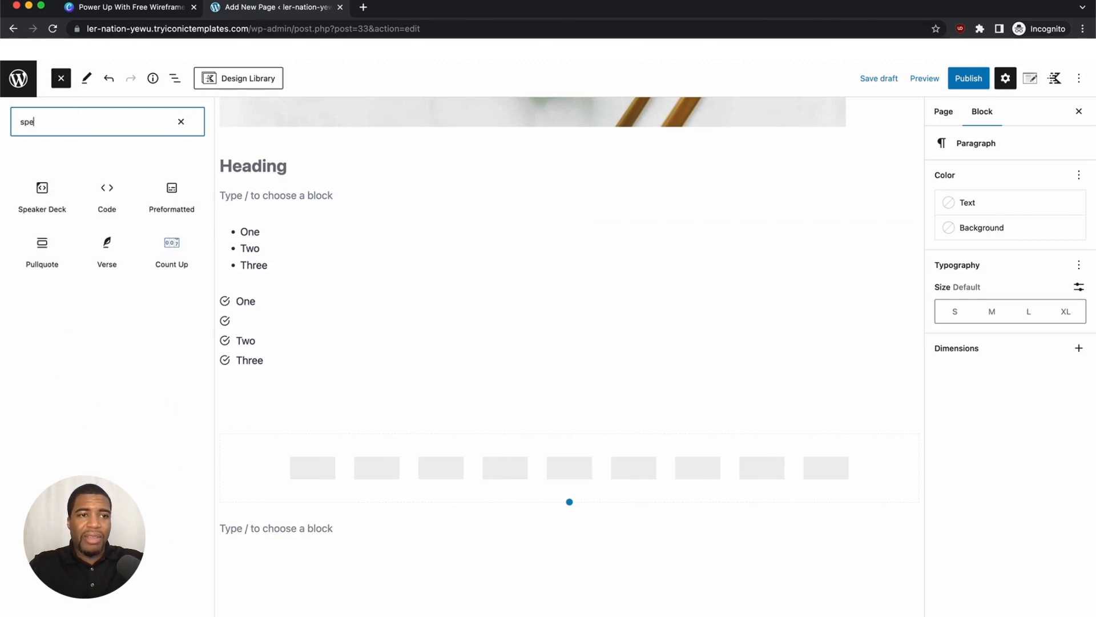
{"action": "key", "text": "BackSpace"}
{"action": "key", "text": "BackSpace"}
{"action": "type", "text": "e"}
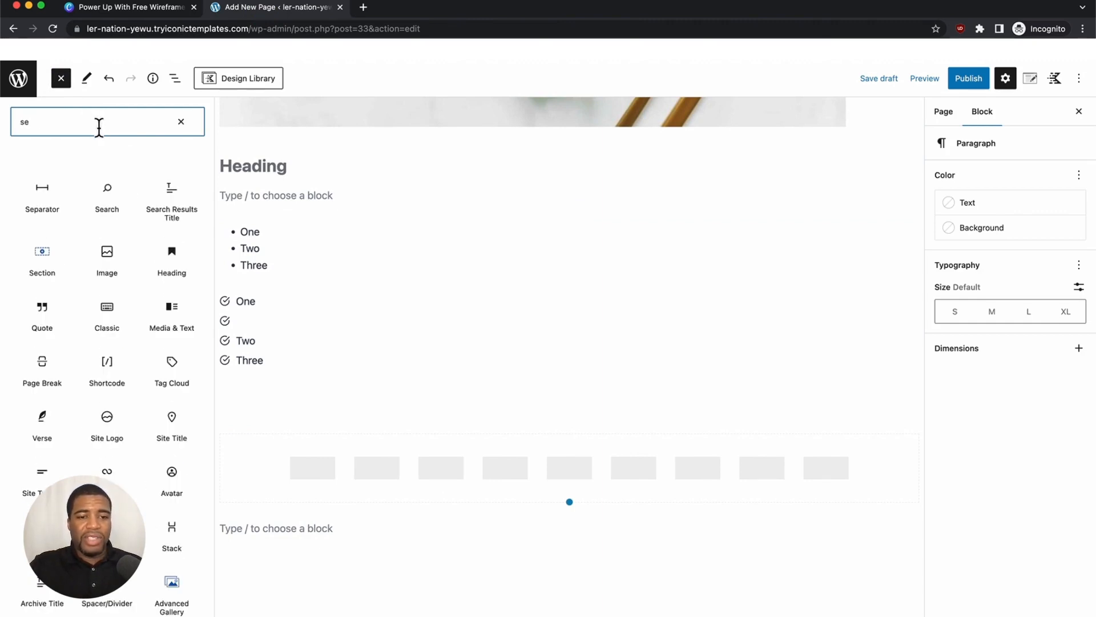
{"action": "left_click", "coordinate": [37, 202]}
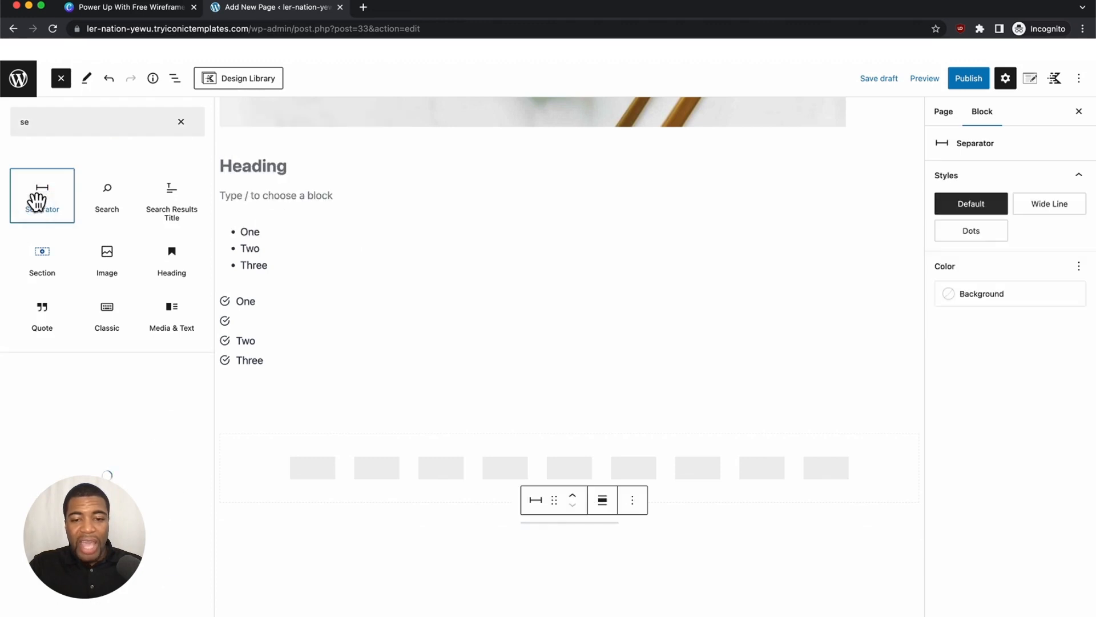
- Try to select the thin Separator line directly on the page to show its block settings
{"action": "left_click", "coordinate": [469, 532]}
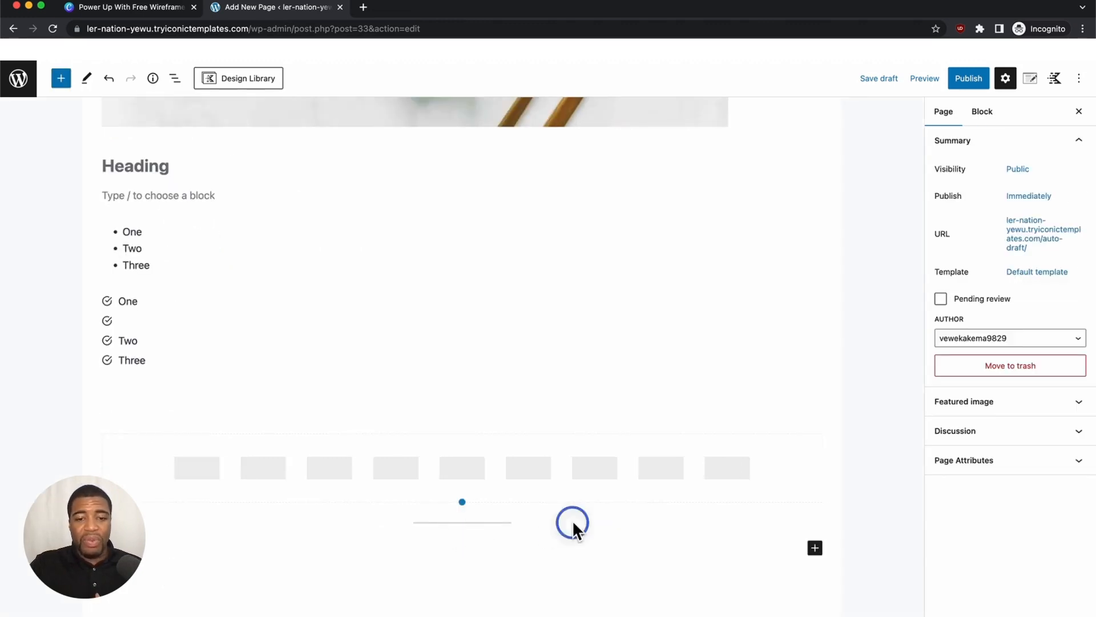
{"action": "left_click", "coordinate": [541, 565]}
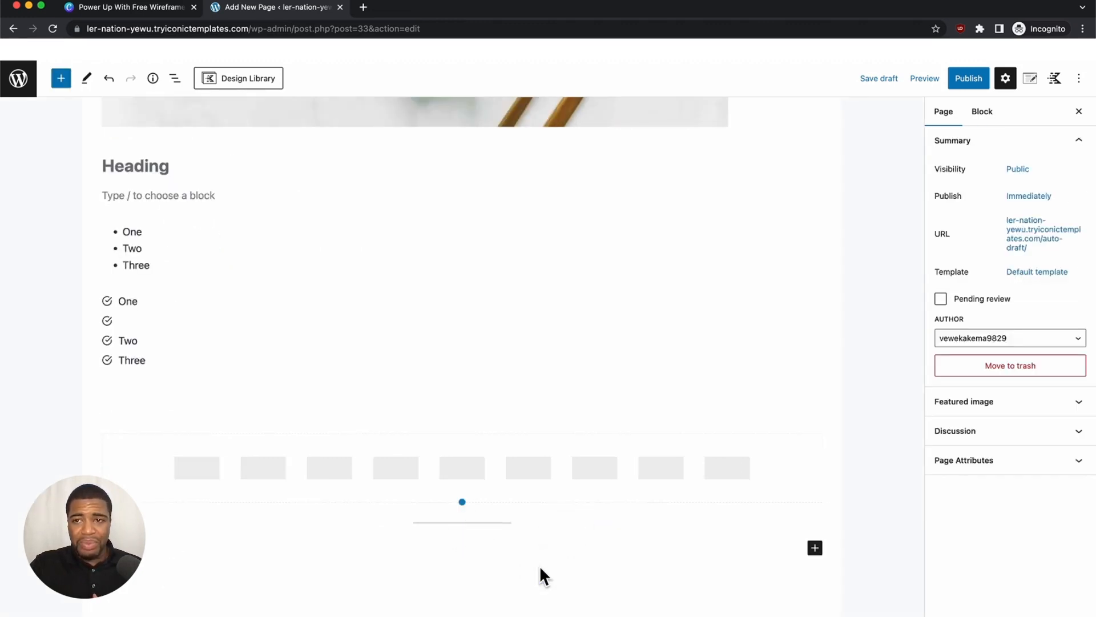
{"action": "left_click", "coordinate": [534, 522]}
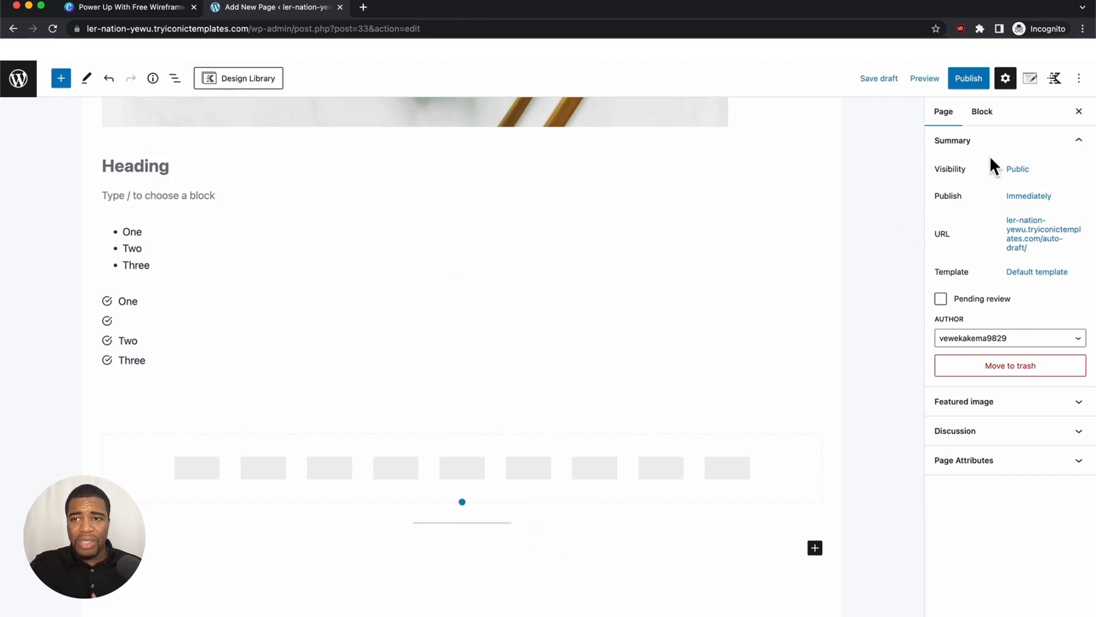
{"action": "left_click", "coordinate": [979, 113]}
{"action": "left_click", "coordinate": [399, 517]}
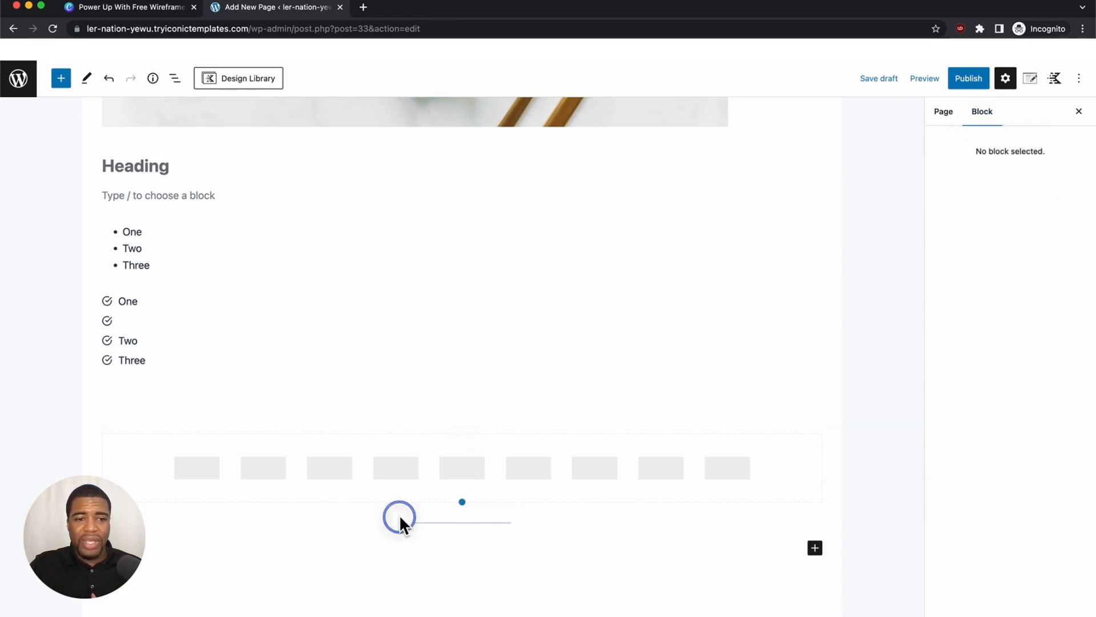
{"action": "left_click", "coordinate": [159, 481]}
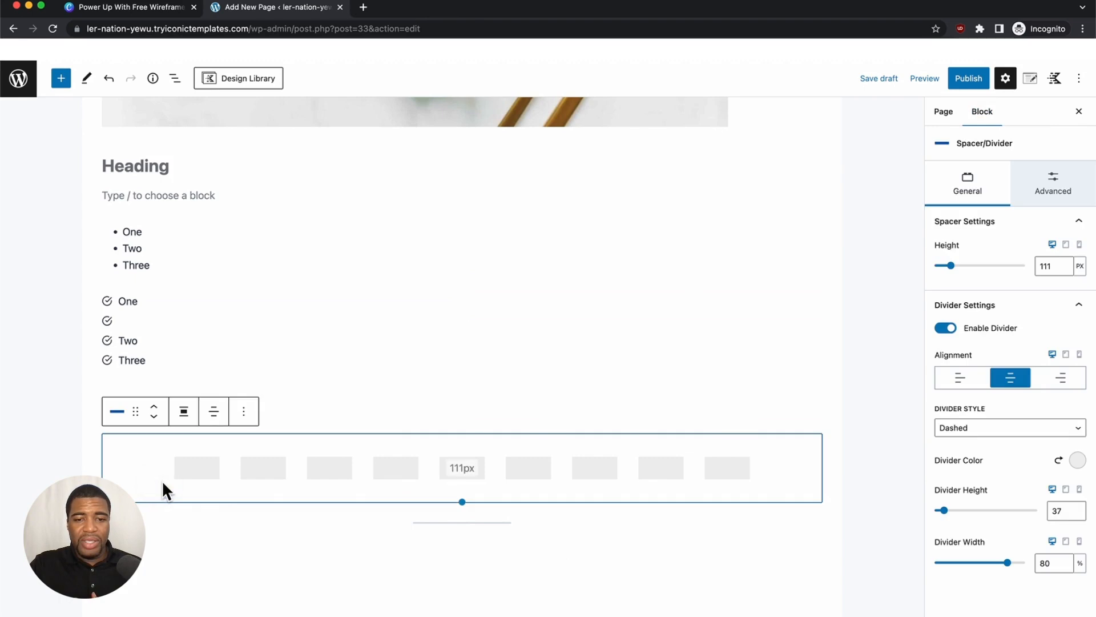
{"action": "left_click", "coordinate": [262, 523]}
{"action": "scroll", "coordinate": [189, 131], "scroll_direction": "down", "scroll_amount": 6}
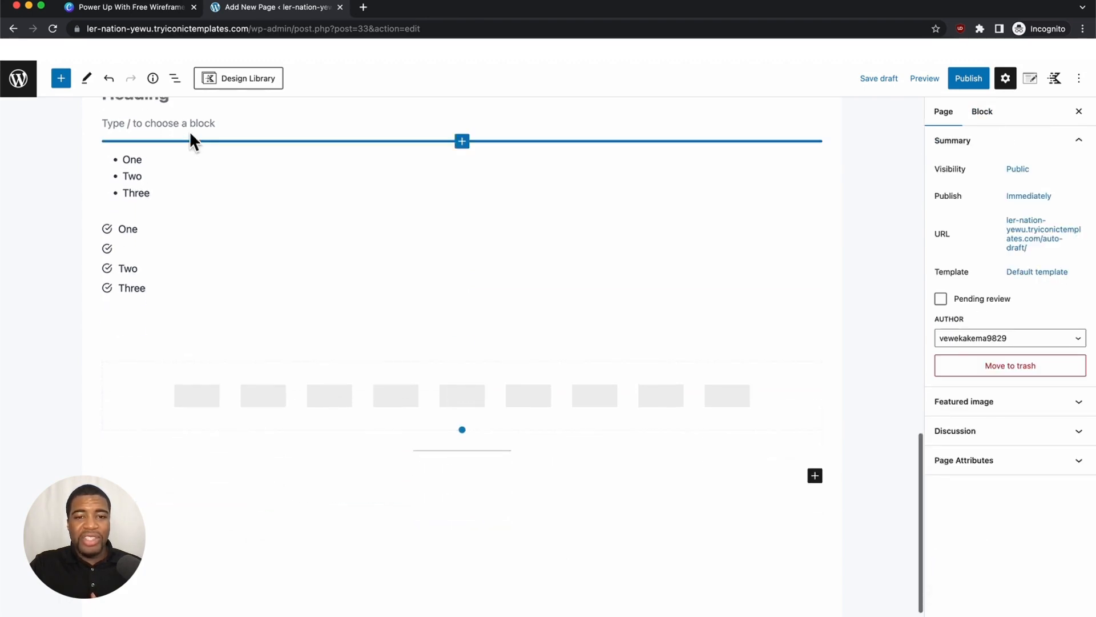
{"action": "scroll", "coordinate": [223, 400], "scroll_direction": "up", "scroll_amount": 5}
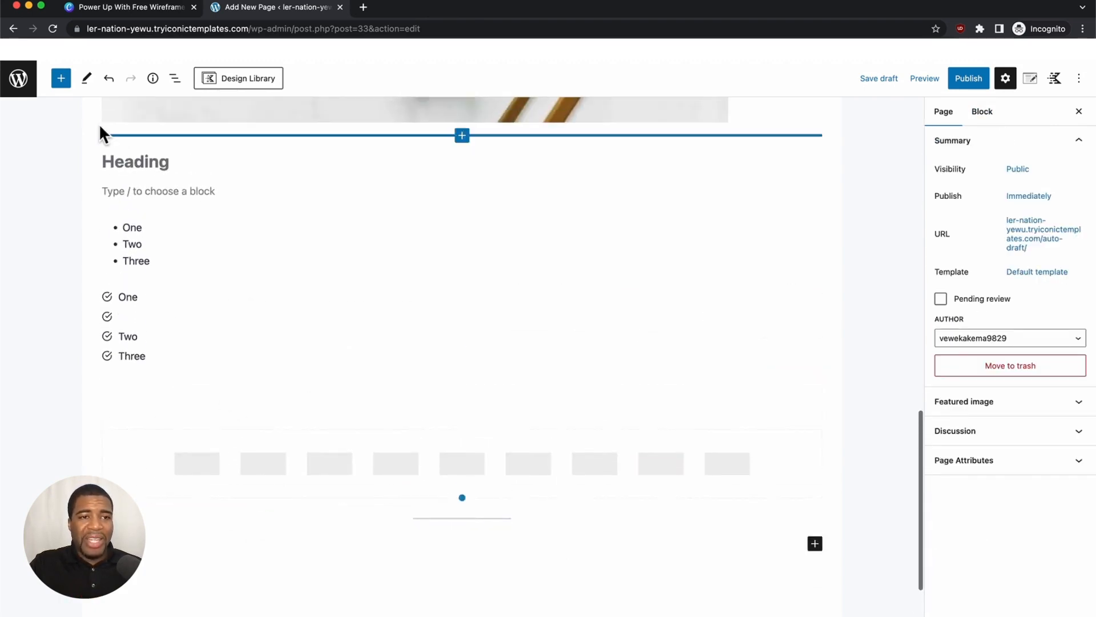
- Select the Separator through the List View, set its style to Wide Line, and select the Spacer/Divider for comparison
{"action": "left_click", "coordinate": [175, 79]}
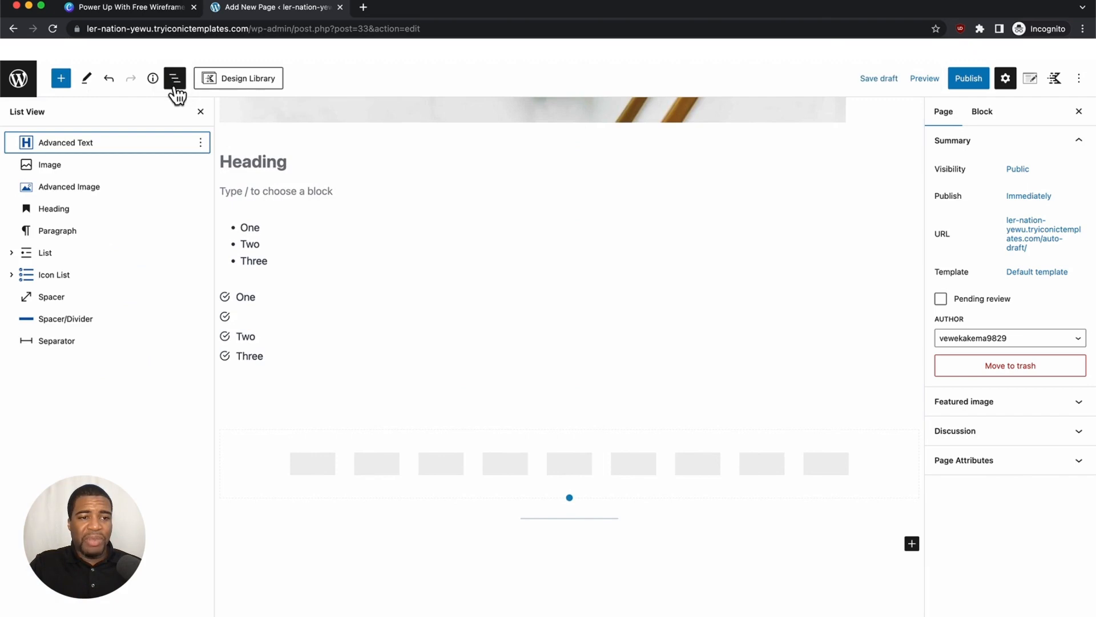
{"action": "left_click", "coordinate": [60, 343]}
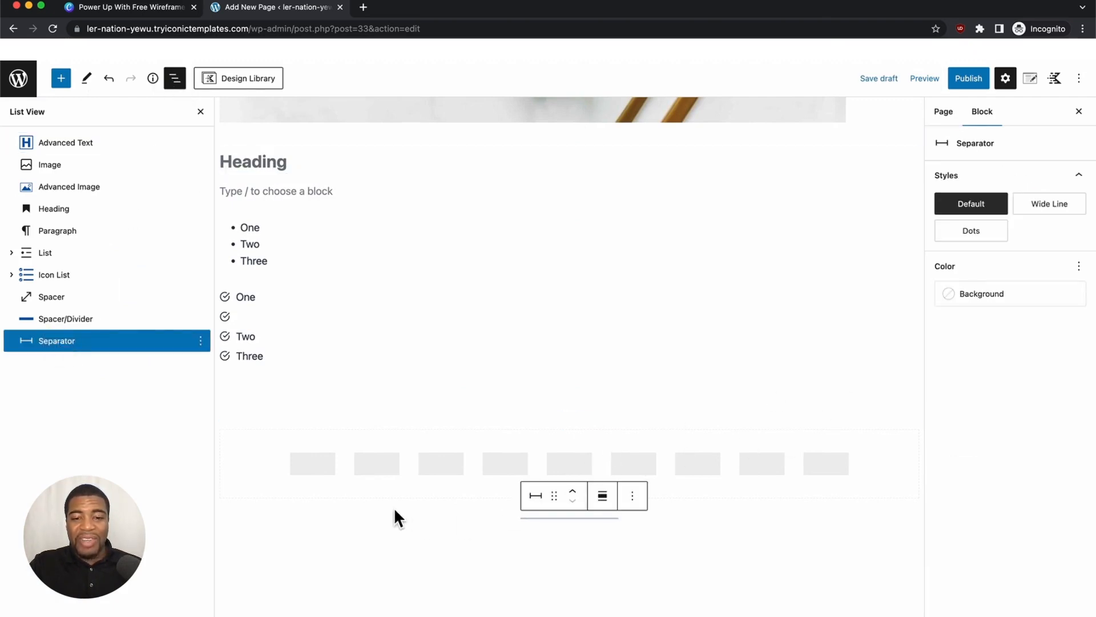
{"action": "left_click", "coordinate": [375, 513]}
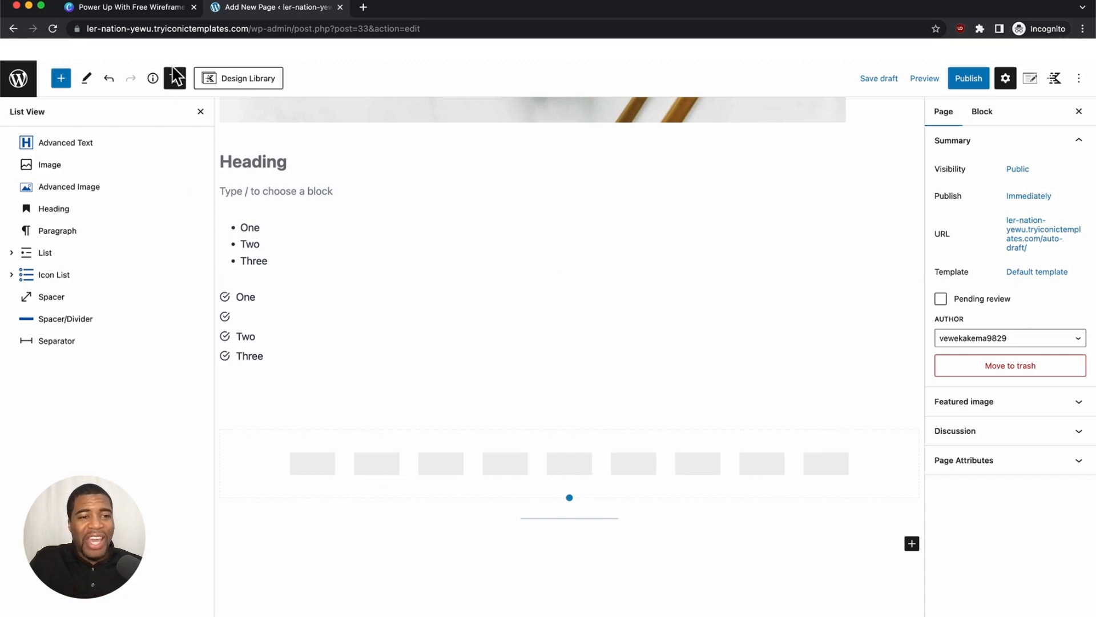
{"action": "left_click", "coordinate": [57, 340]}
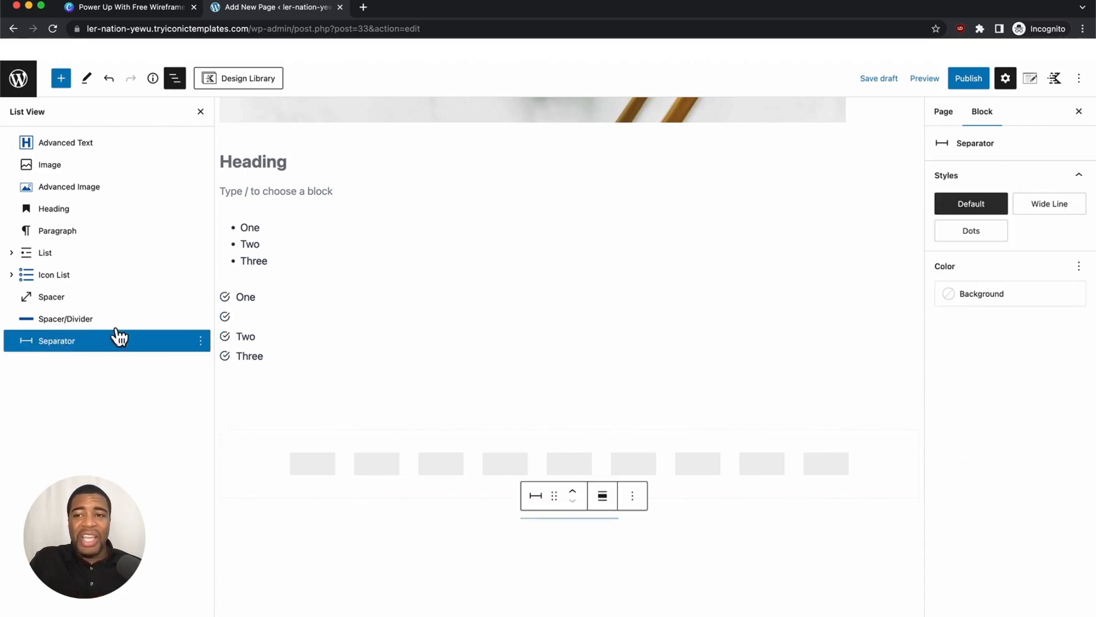
{"action": "left_click", "coordinate": [980, 238]}
{"action": "left_click", "coordinate": [1051, 206]}
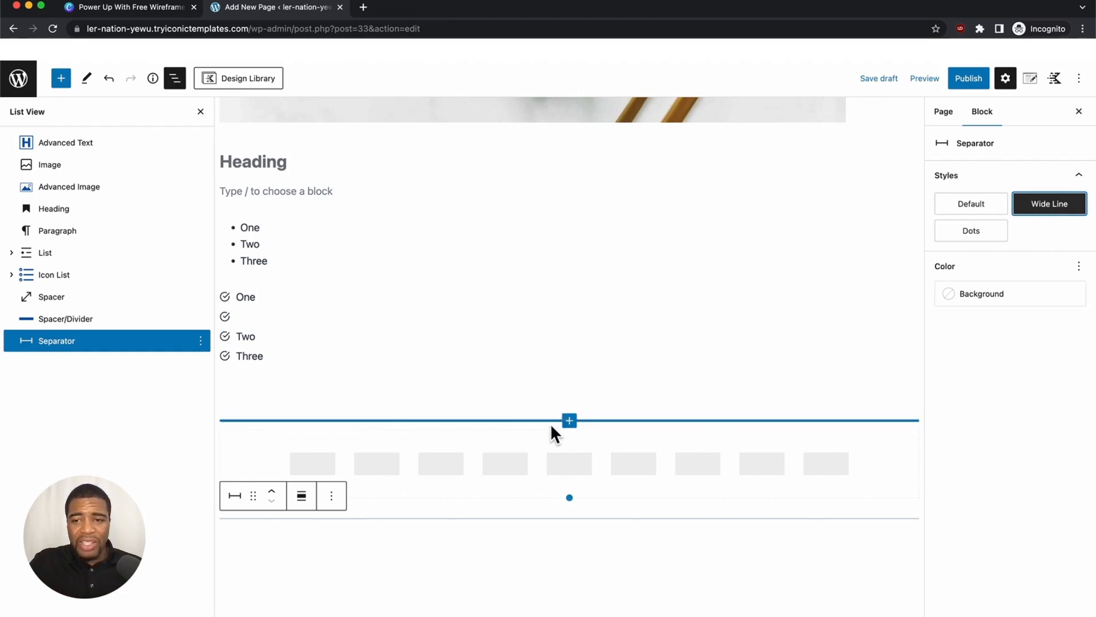
{"action": "left_click", "coordinate": [549, 439]}
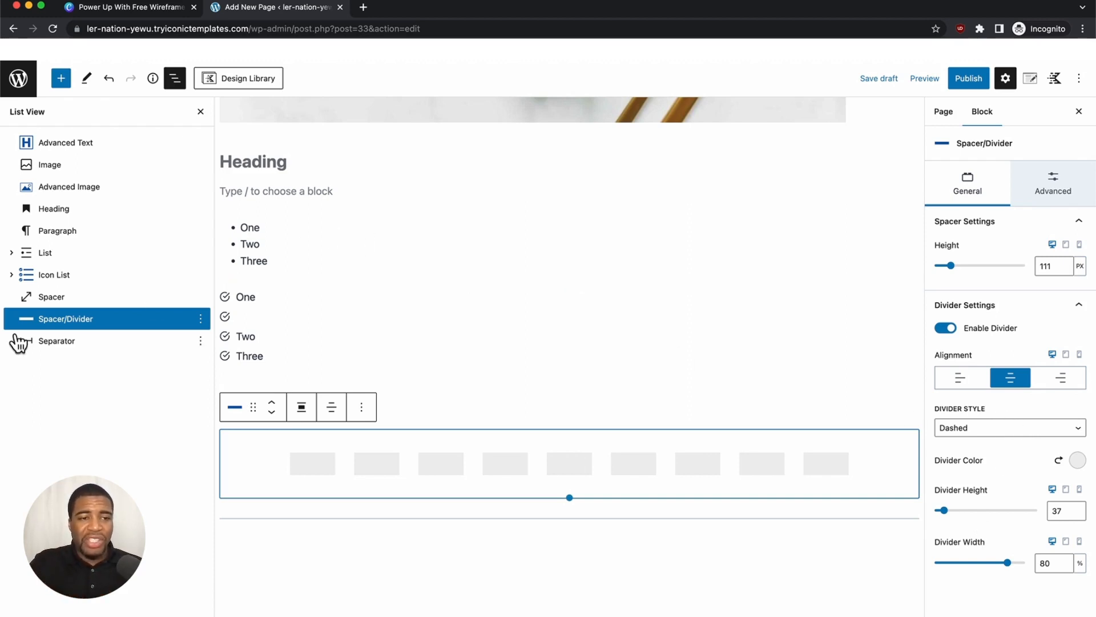
- Move the Separator block above the Spacer in the List View
{"action": "left_click", "coordinate": [56, 342]}
{"action": "left_click_drag", "start_coordinate": [55, 342], "coordinate": [62, 301]}
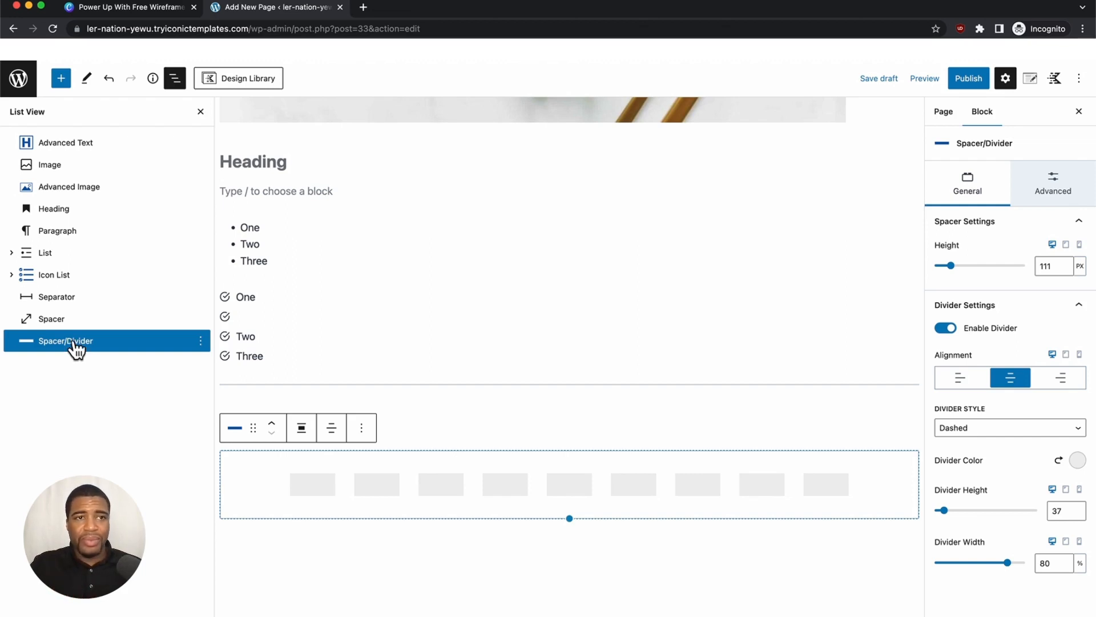
- Switch to the Canva presentation, view the slide comparing Buttons with Advanced Button, and return to the WordPress editor
{"action": "left_click", "coordinate": [135, 8]}
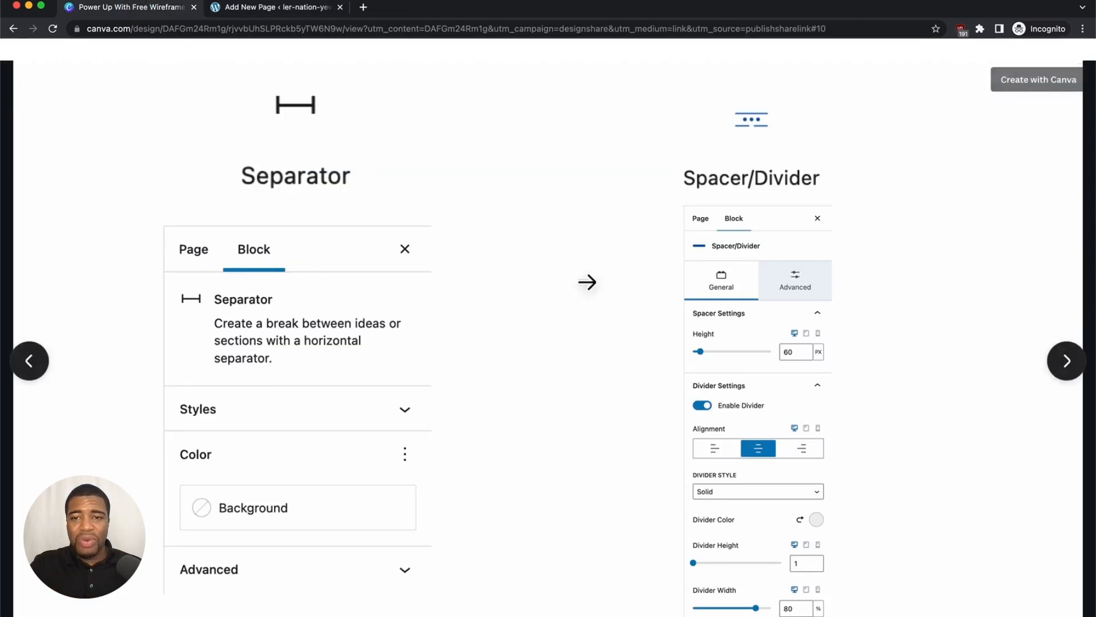
{"action": "left_click", "coordinate": [1061, 365]}
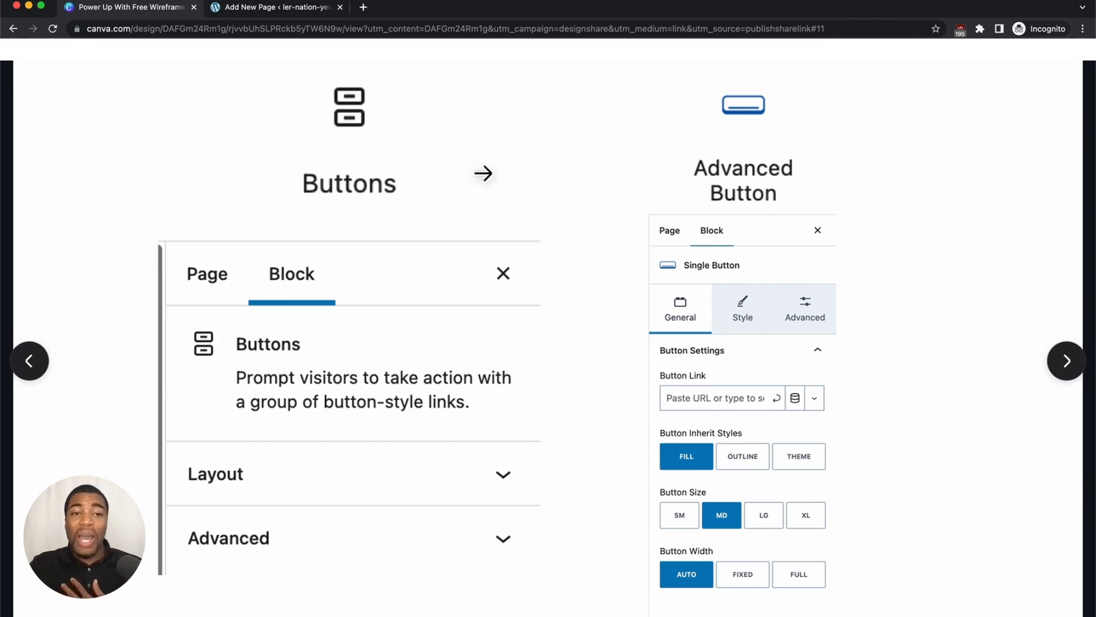
{"action": "left_click", "coordinate": [264, 13]}
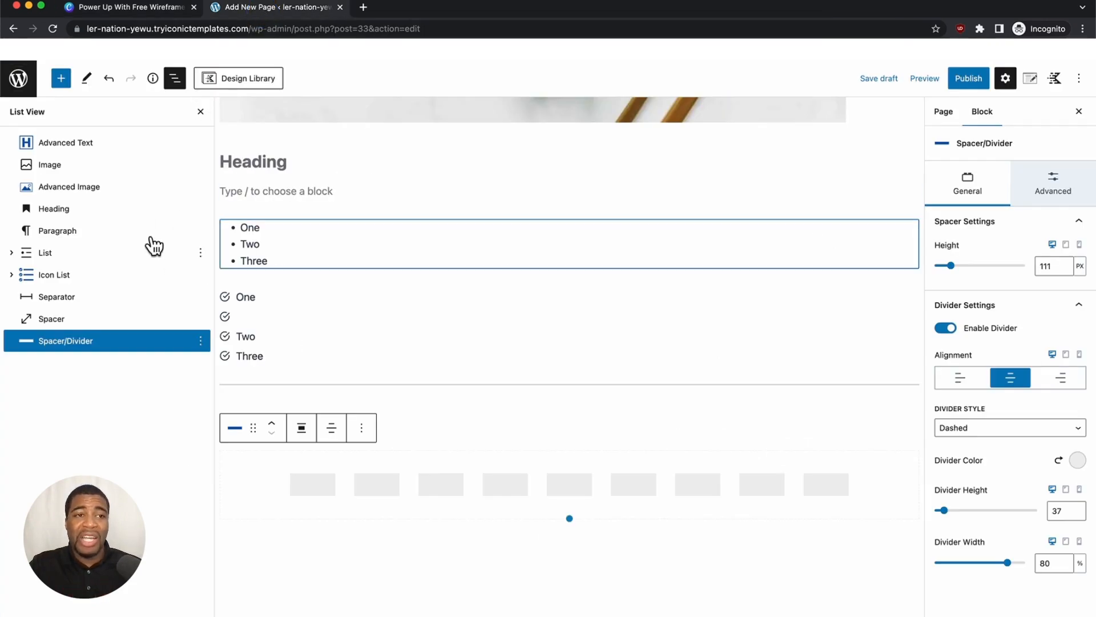
- Search the block library for "button" and insert a default Buttons block below the Spacer/Divider
{"action": "left_click", "coordinate": [61, 78]}
{"action": "left_click", "coordinate": [91, 123]}
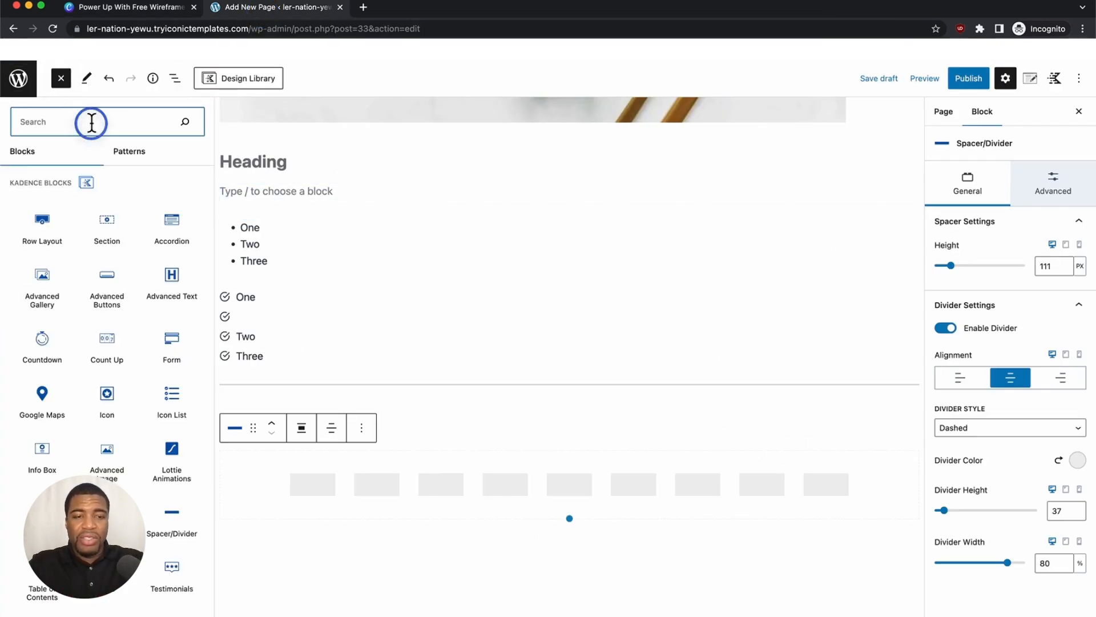
{"action": "type", "text": "butt"}
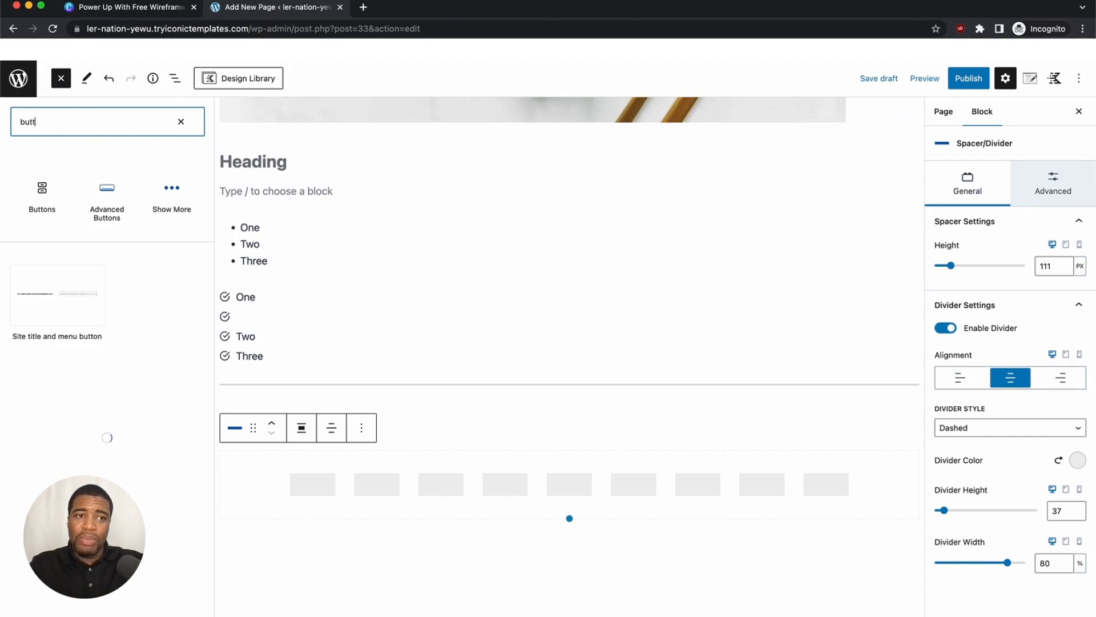
{"action": "type", "text": "on"}
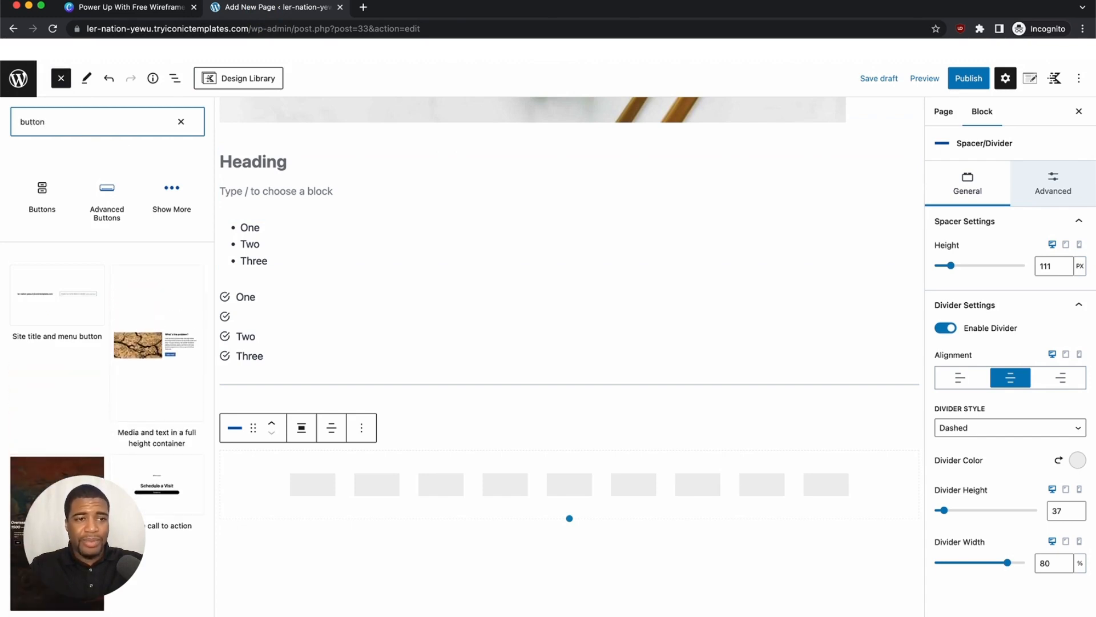
{"action": "left_click", "coordinate": [35, 194]}
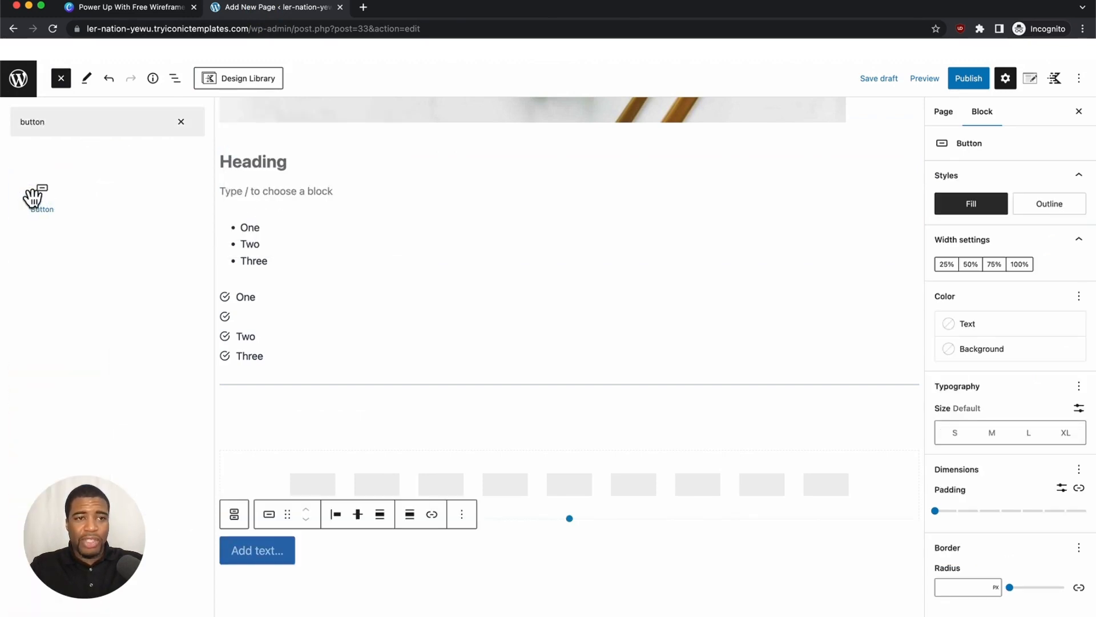
- Add an empty paragraph below the default button, search the block library for "but", and insert an Advanced Buttons block there
{"action": "left_click", "coordinate": [105, 126]}
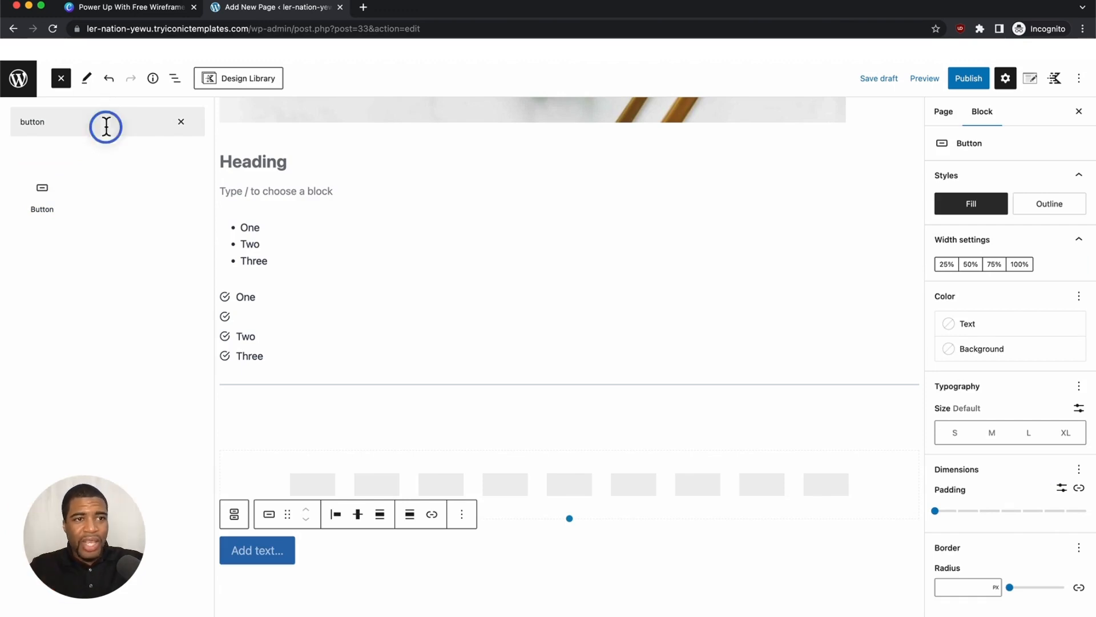
{"action": "key", "text": "BackSpace"}
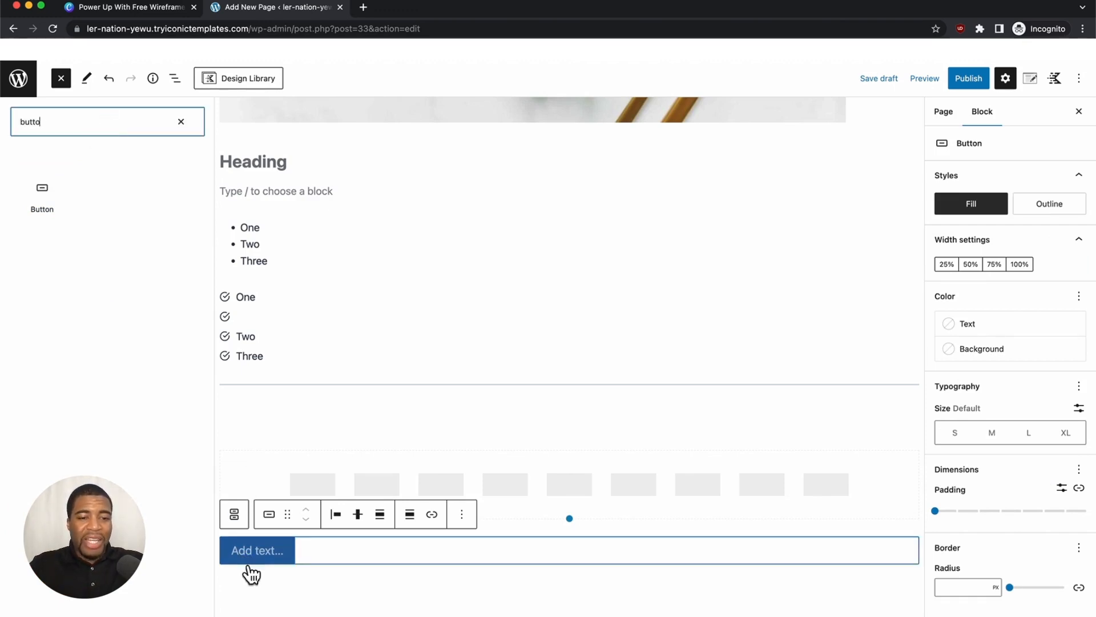
{"action": "left_click", "coordinate": [262, 580]}
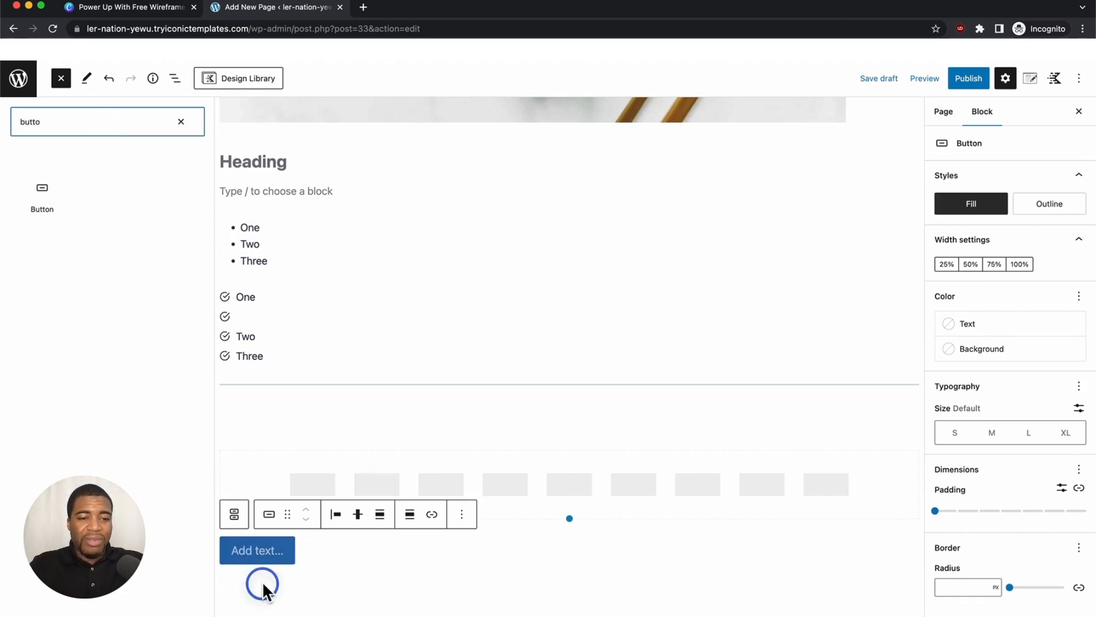
{"action": "left_click", "coordinate": [234, 574]}
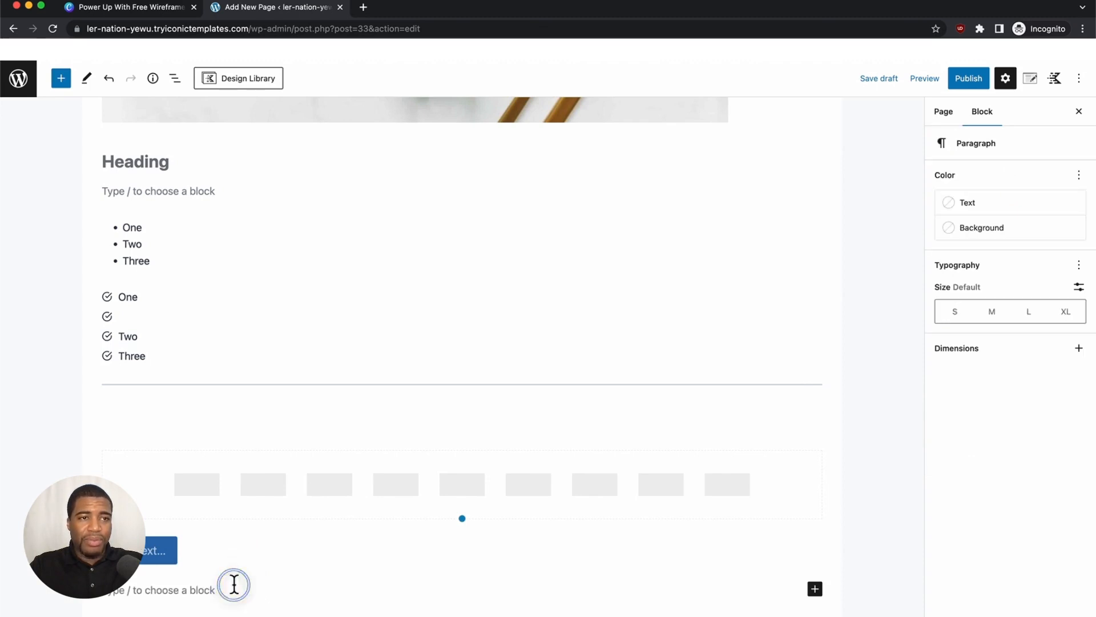
{"action": "left_click", "coordinate": [62, 80]}
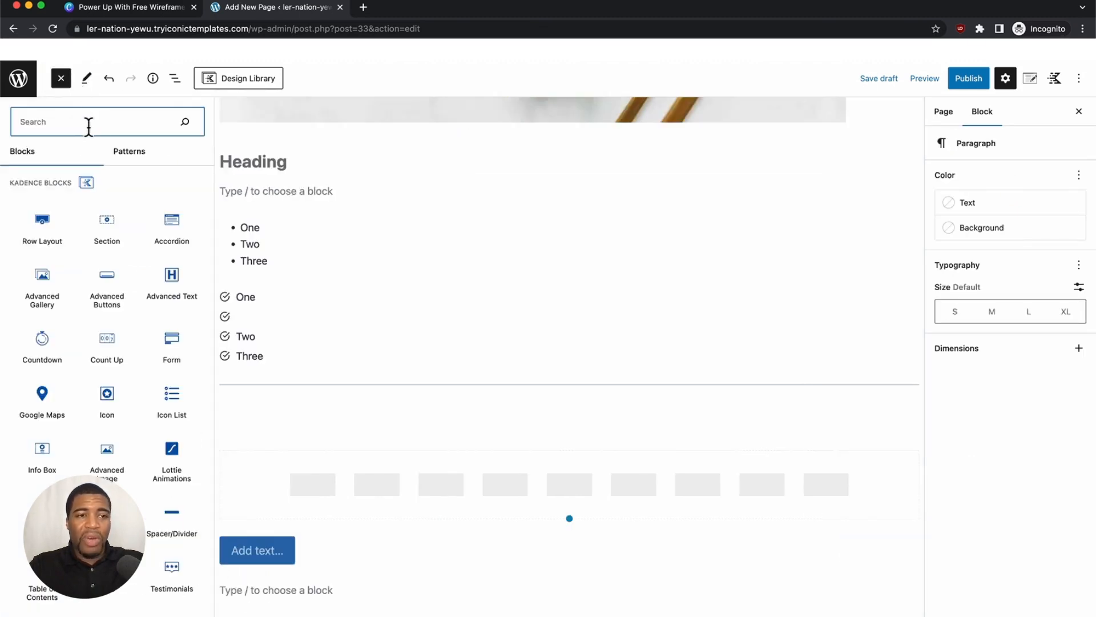
{"action": "type", "text": "but"}
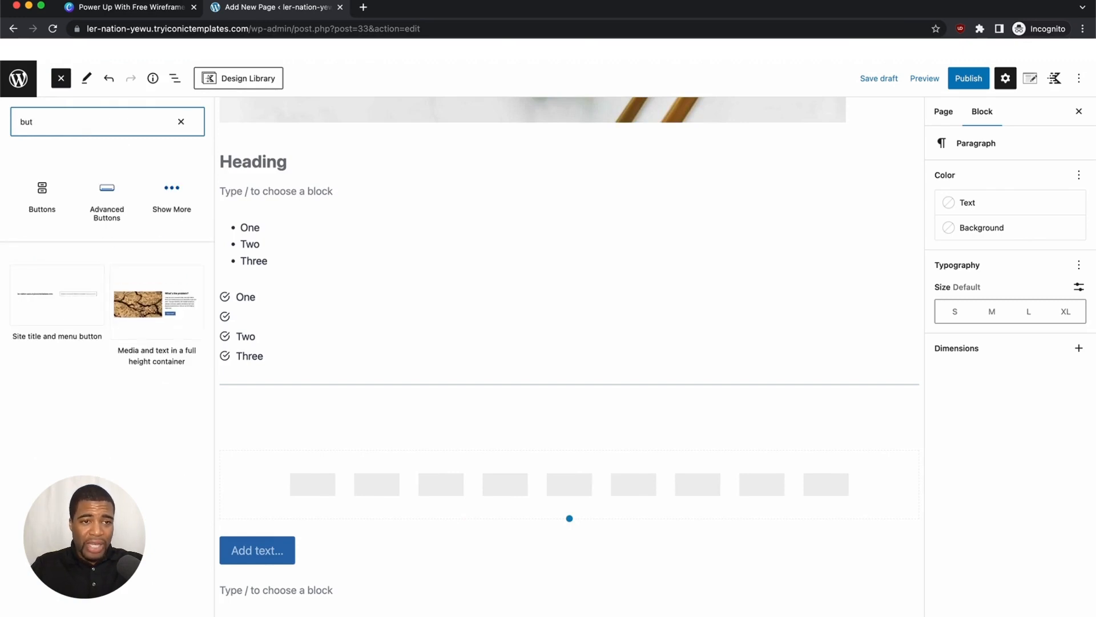
{"action": "left_click", "coordinate": [110, 216]}
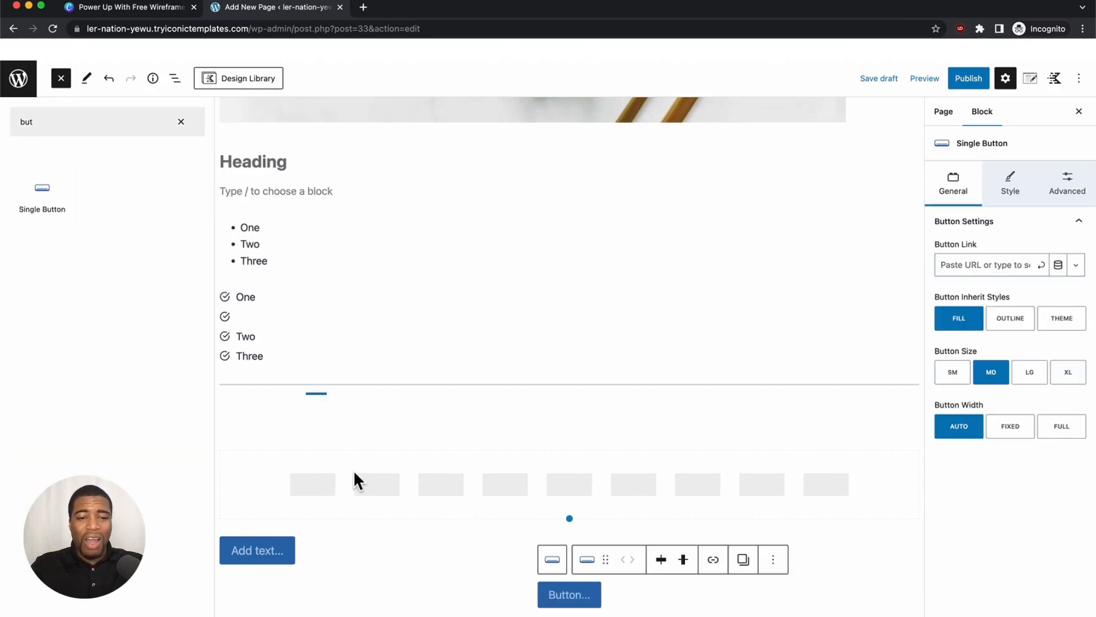
- Compare the default Button's settings with the Kadence Single Button's General, Style and Advanced settings
{"action": "left_click", "coordinate": [281, 552]}
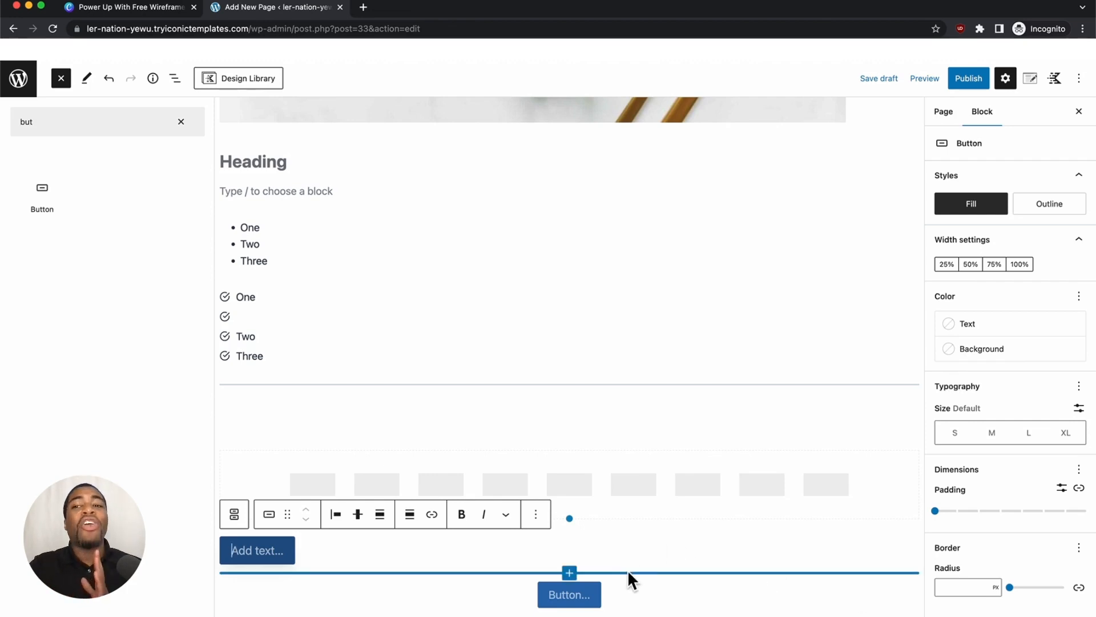
{"action": "left_click", "coordinate": [592, 599]}
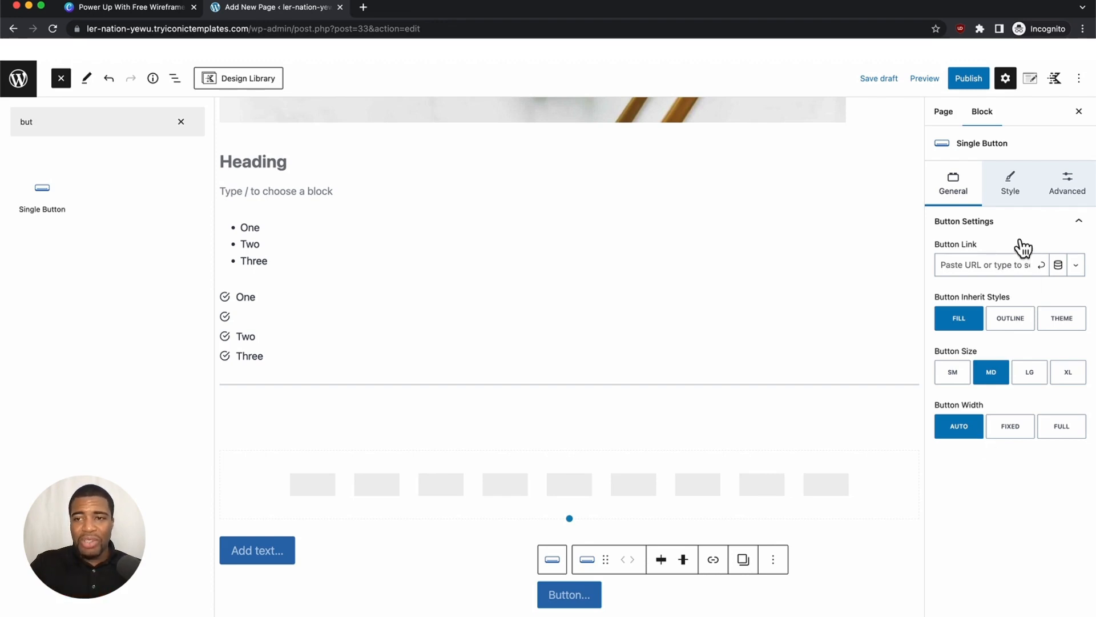
{"action": "left_click", "coordinate": [1009, 187]}
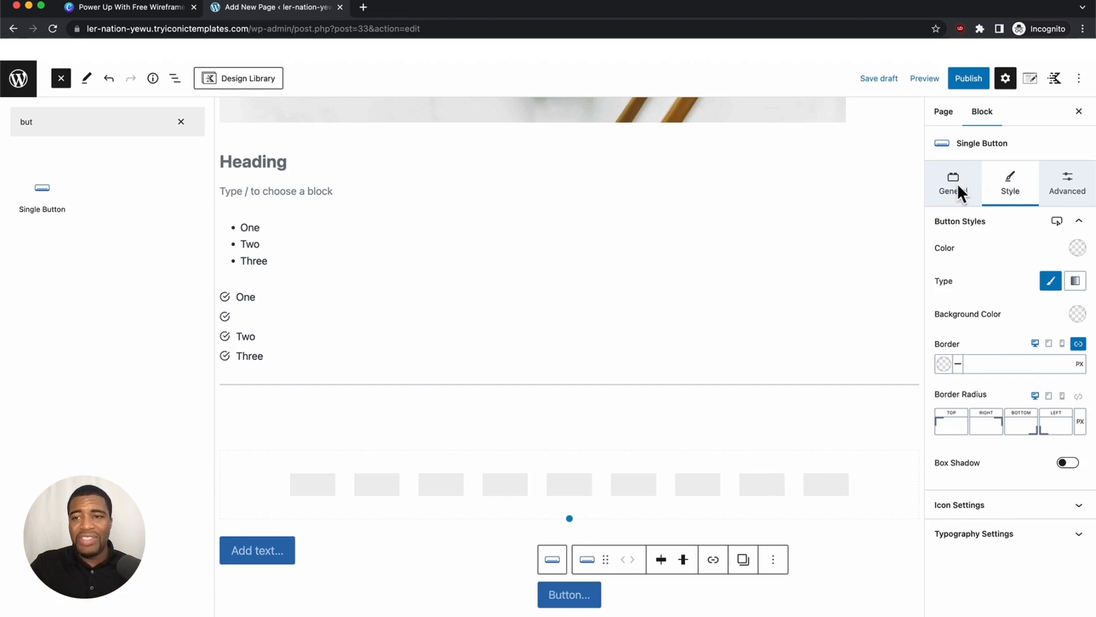
{"action": "left_click", "coordinate": [955, 183]}
{"action": "left_click", "coordinate": [1005, 183]}
{"action": "left_click", "coordinate": [1068, 191]}
{"action": "left_click", "coordinate": [1015, 188]}
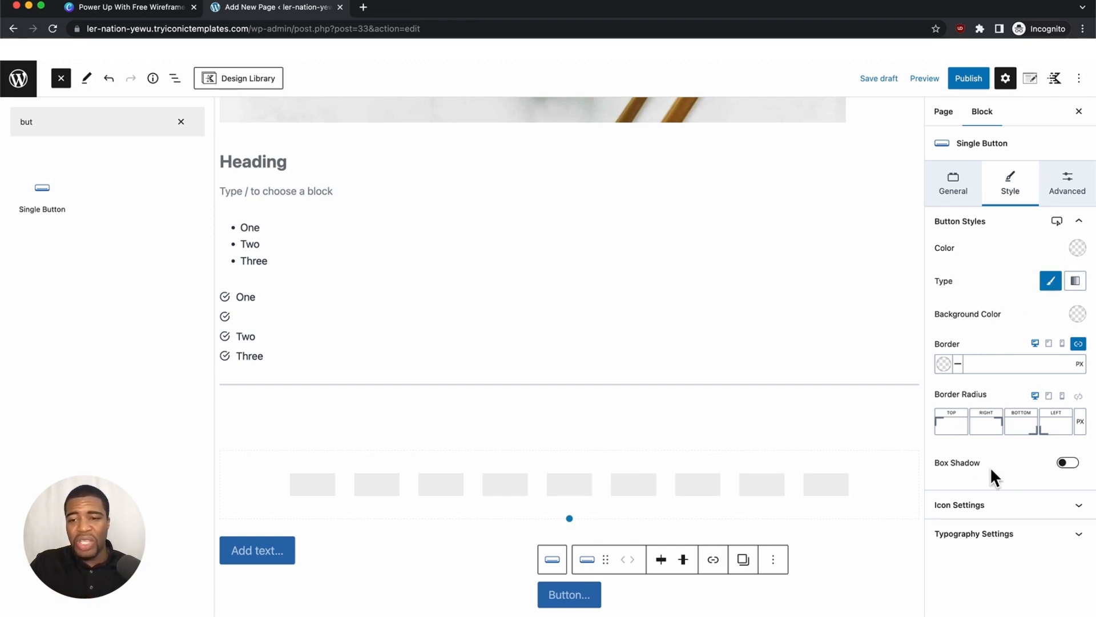
- Review the Single Button's Icon Settings and Typography Settings, and return to its General settings
{"action": "left_click", "coordinate": [1031, 506]}
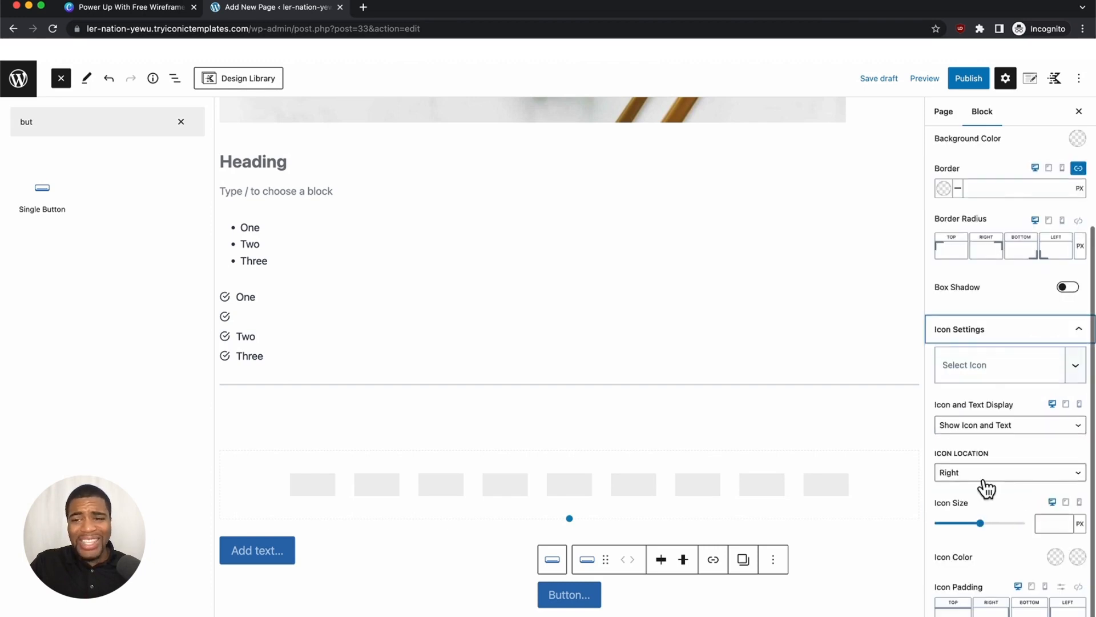
{"action": "scroll", "coordinate": [986, 490], "scroll_direction": "down", "scroll_amount": 1}
{"action": "left_click", "coordinate": [980, 495]}
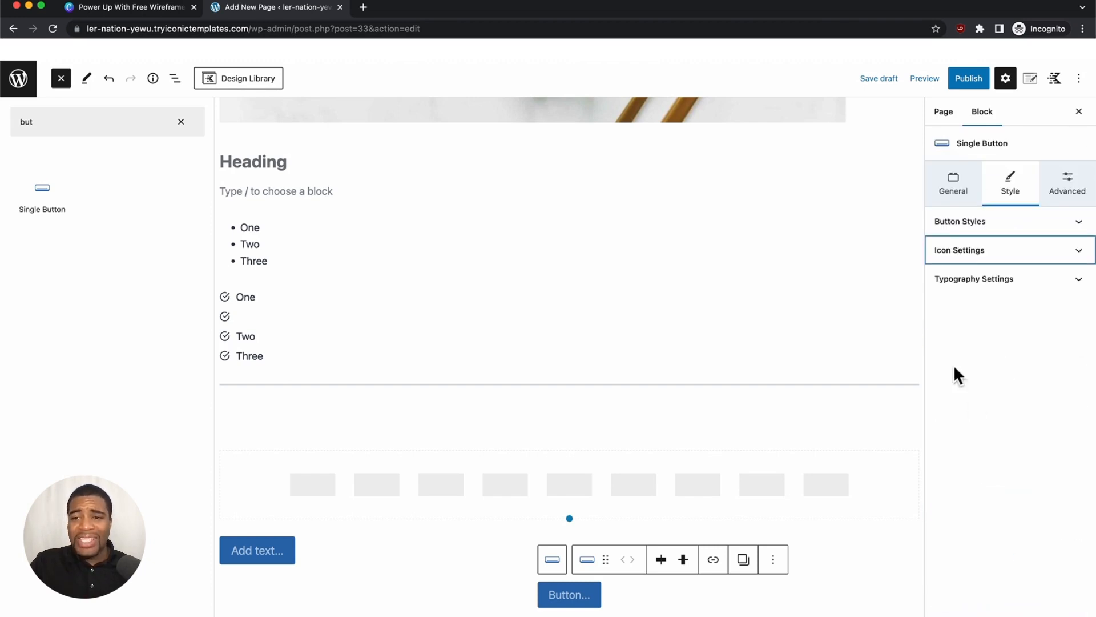
{"action": "left_click", "coordinate": [961, 279]}
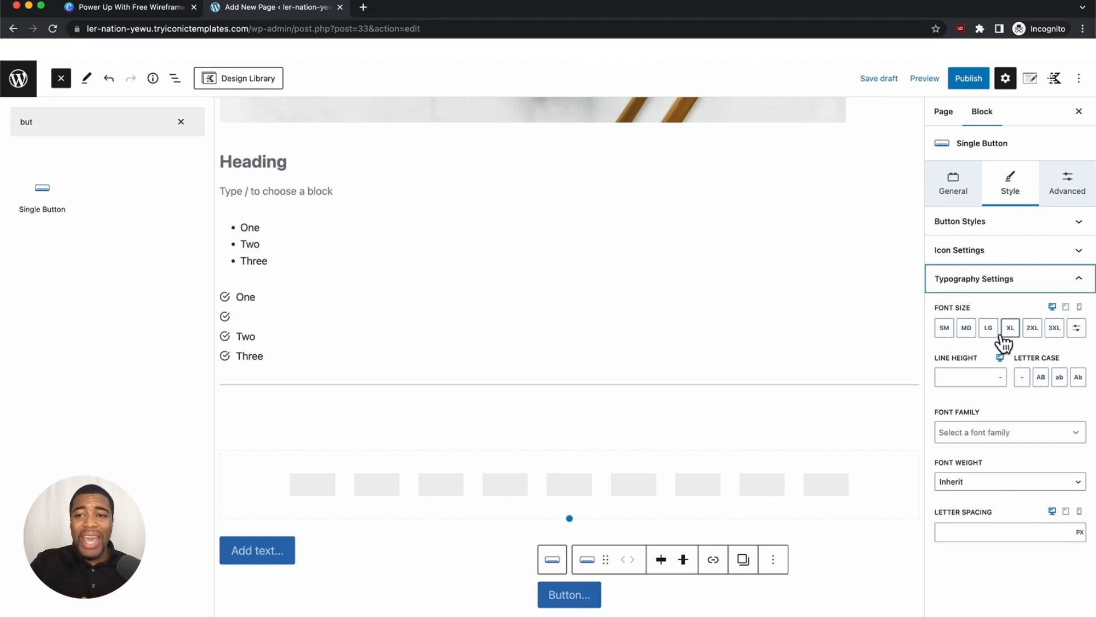
{"action": "left_click", "coordinate": [953, 180]}
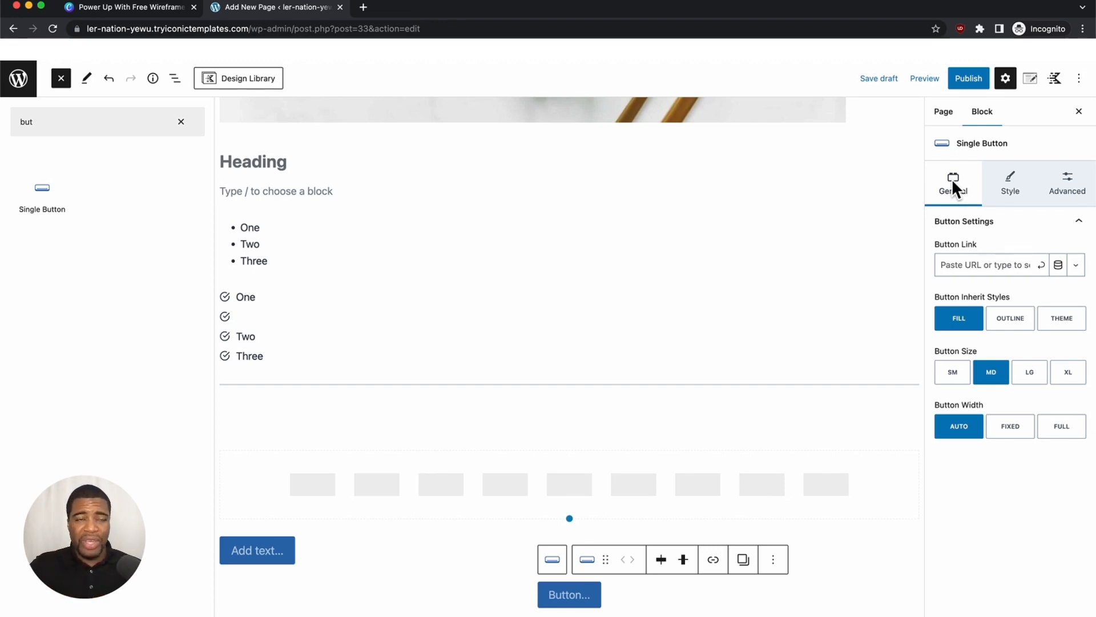
- Switch to the Canva presentation, view the Columns/Row Layout and Row/Section slides, and return to the WordPress editor
{"action": "left_click", "coordinate": [169, 8]}
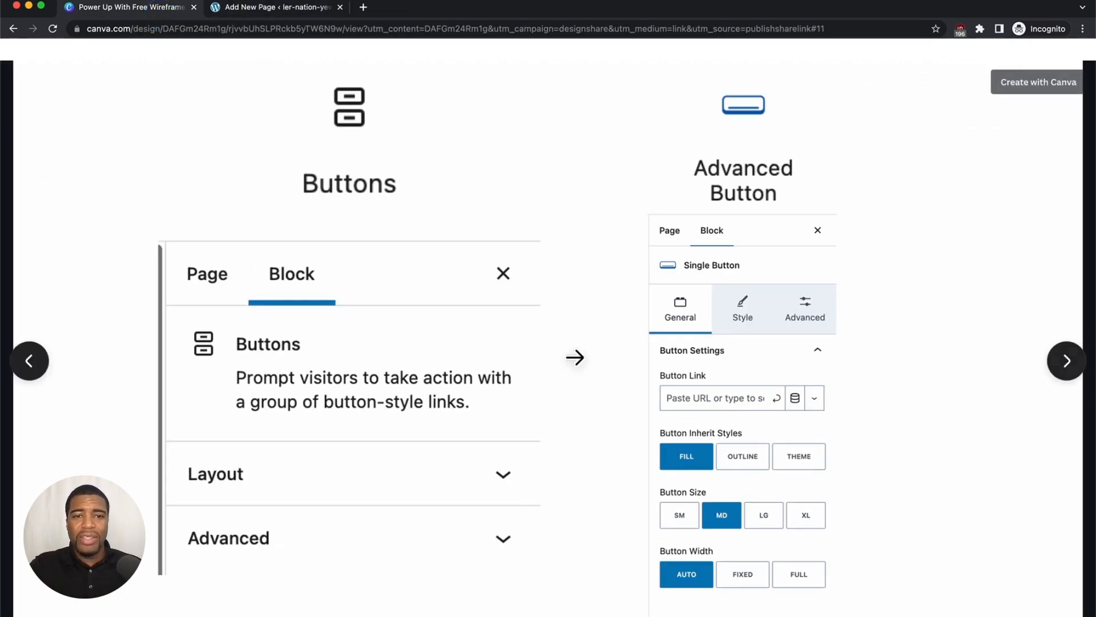
{"action": "key", "text": "Right"}
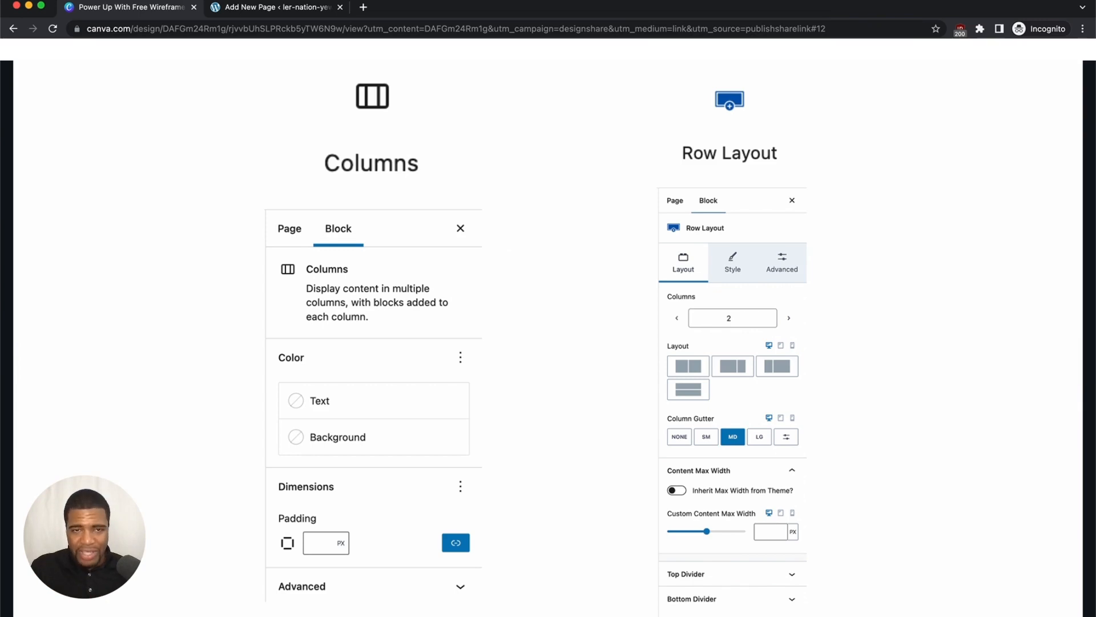
{"action": "key", "text": "Right"}
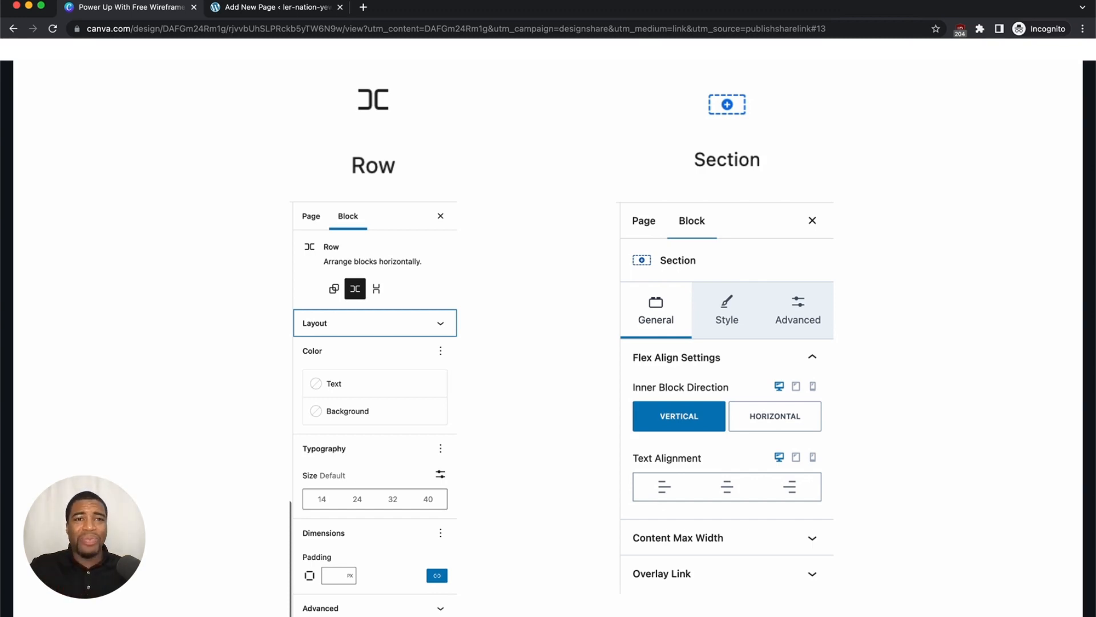
{"action": "left_click", "coordinate": [232, 8]}
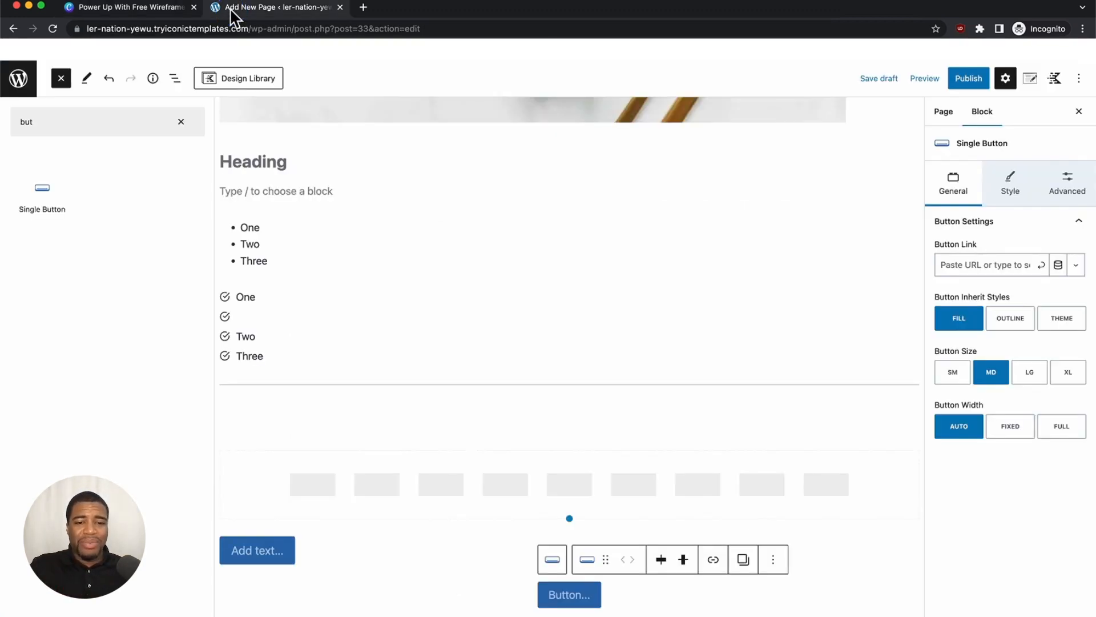
- Clear the block search, select every block from Advanced Buttons up to Advanced Text in the List View, and delete them all
{"action": "scroll", "coordinate": [365, 574], "scroll_direction": "down", "scroll_amount": 4}
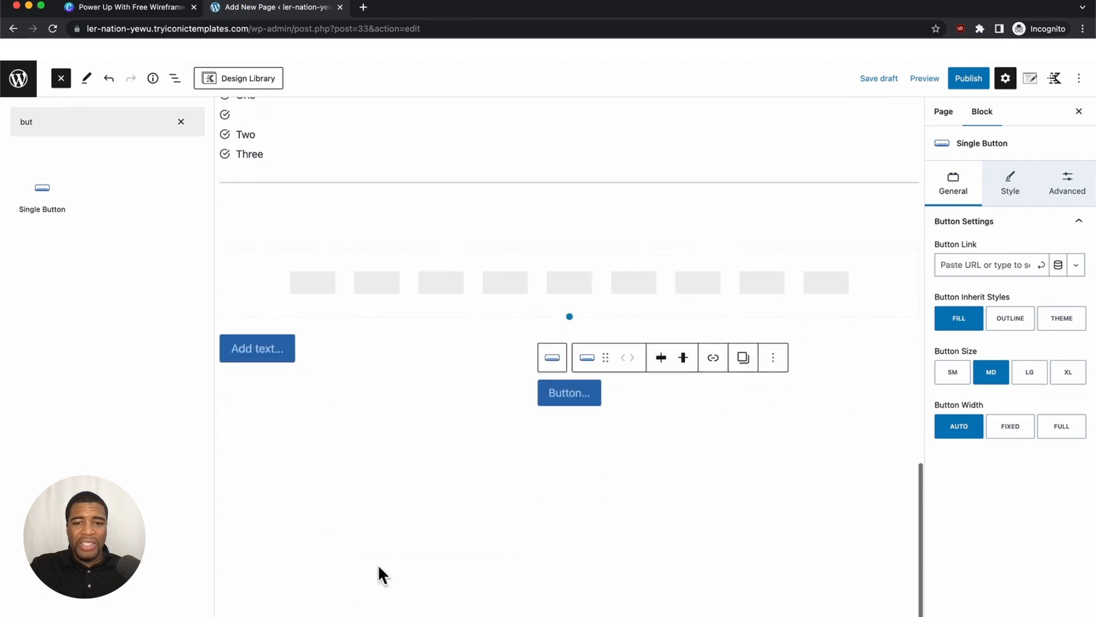
{"action": "left_click", "coordinate": [391, 543]}
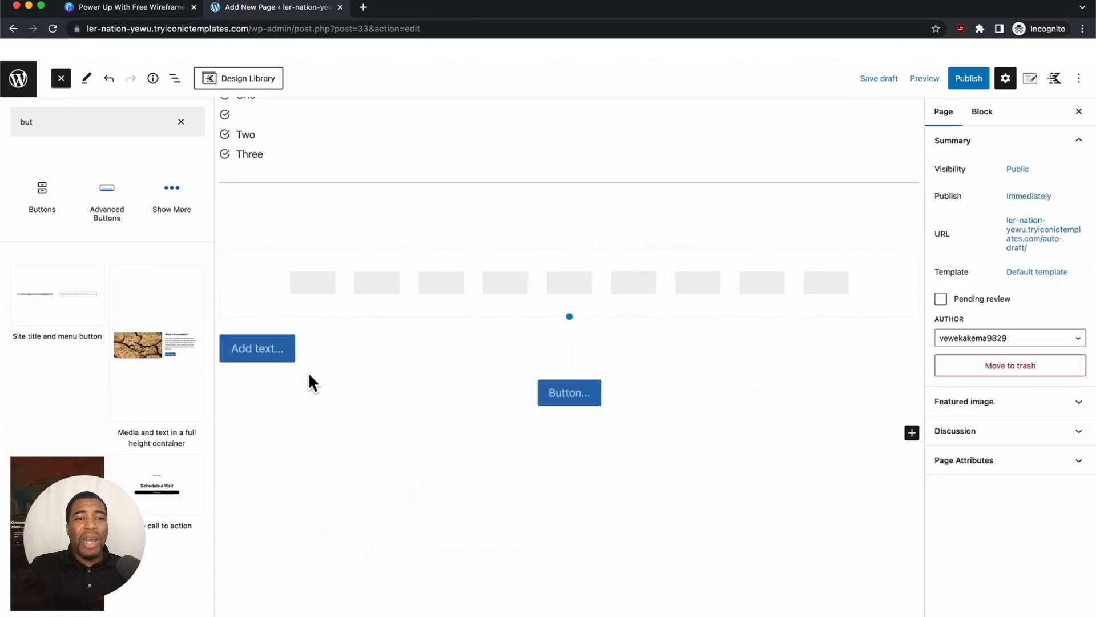
{"action": "left_click", "coordinate": [181, 122]}
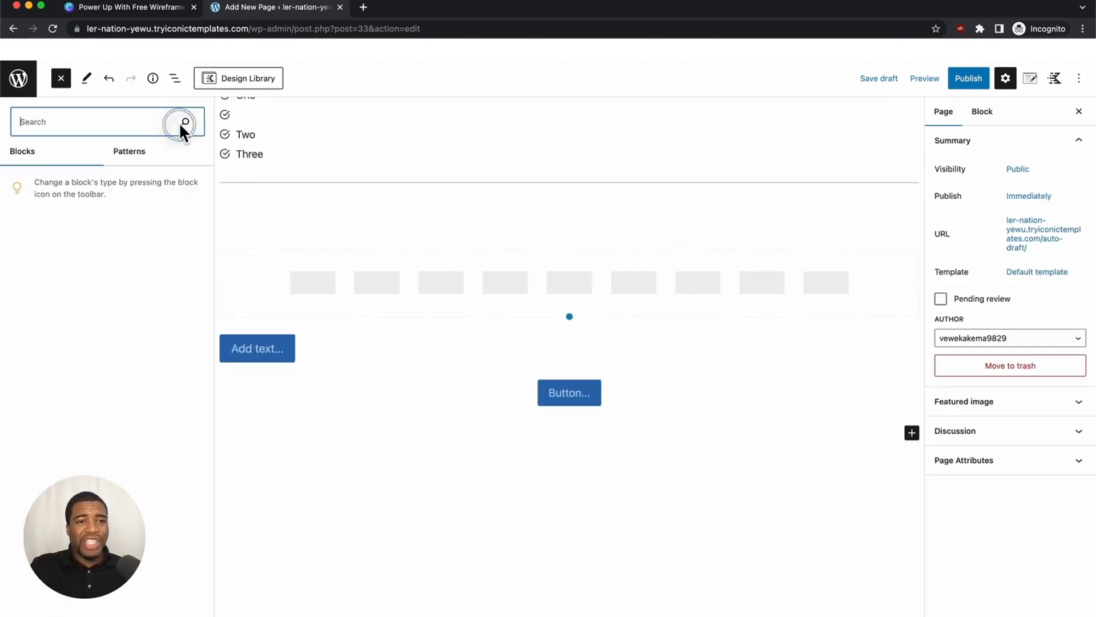
{"action": "left_click", "coordinate": [175, 79]}
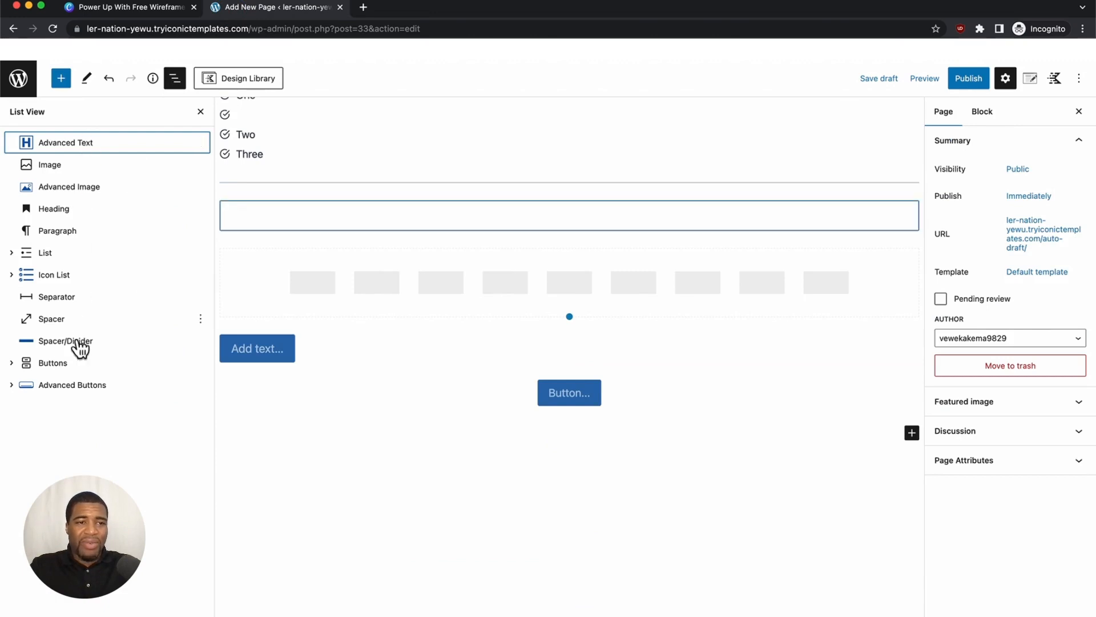
{"action": "left_click", "coordinate": [75, 385]}
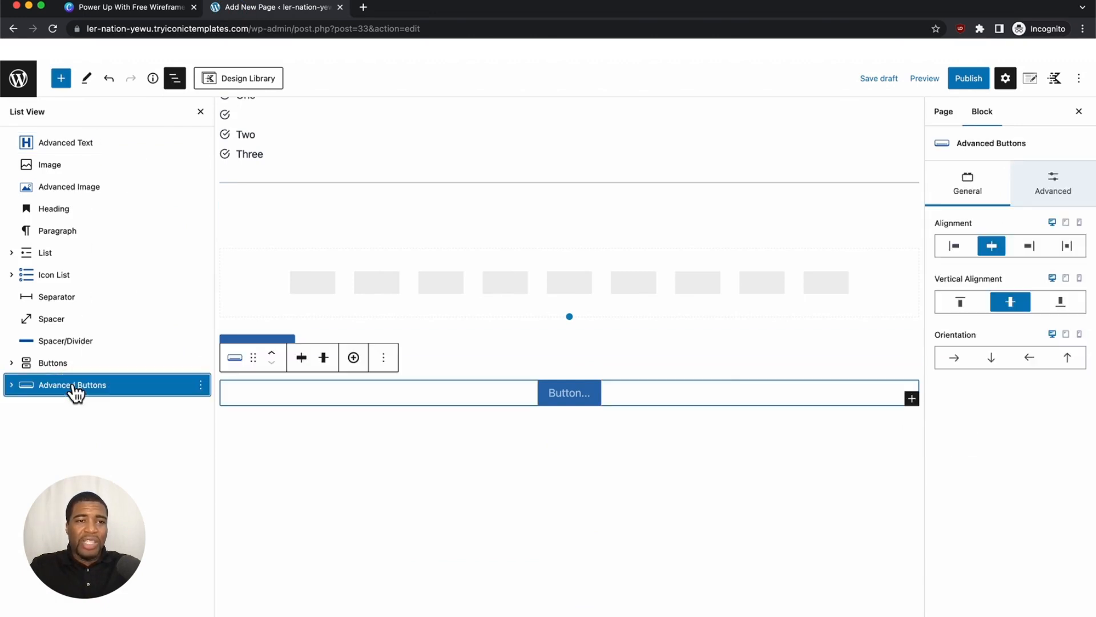
{"action": "left_click", "coordinate": [90, 144], "text": "shift"}
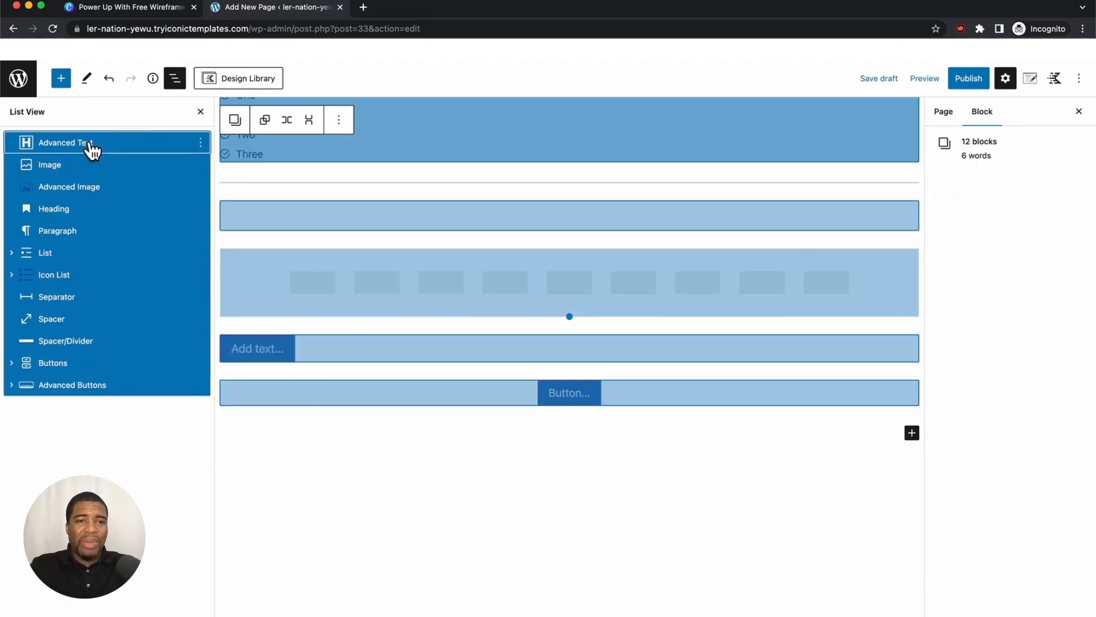
{"action": "left_click", "coordinate": [201, 144]}
{"action": "left_click", "coordinate": [228, 372]}
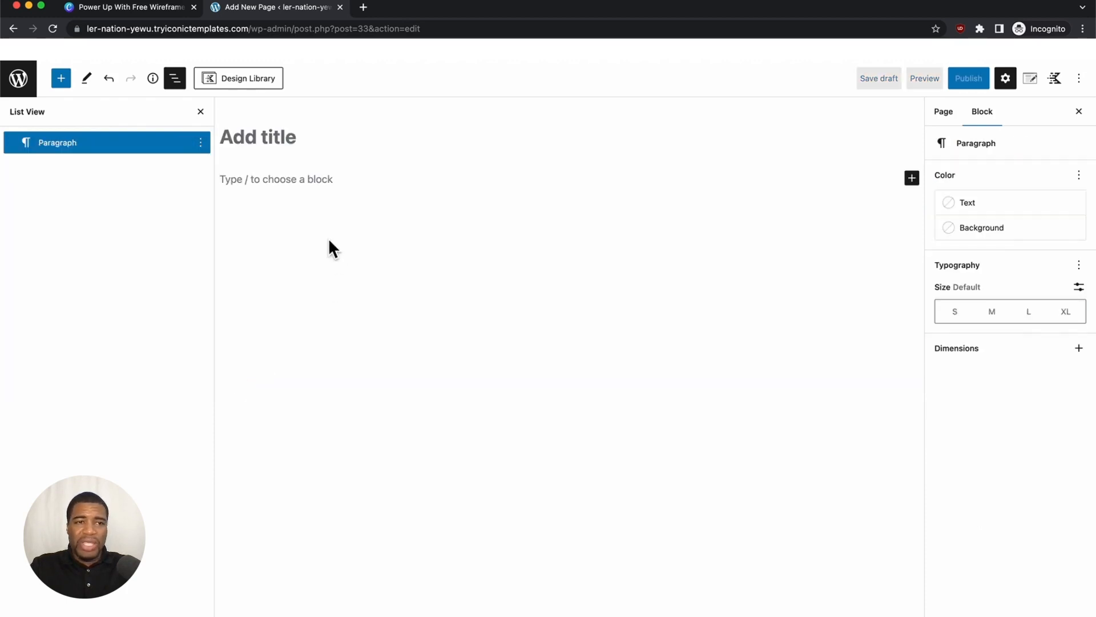
- Search the block library for "colu" and insert a Columns block followed by a Kadence Row Layout block
{"action": "left_click", "coordinate": [61, 80]}
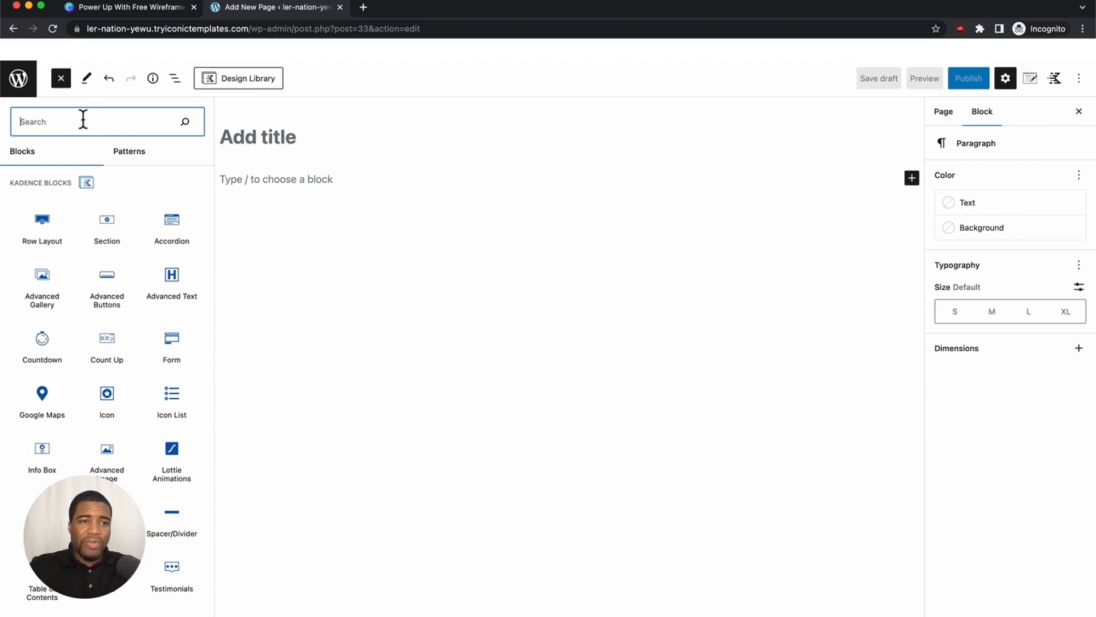
{"action": "type", "text": "colu"}
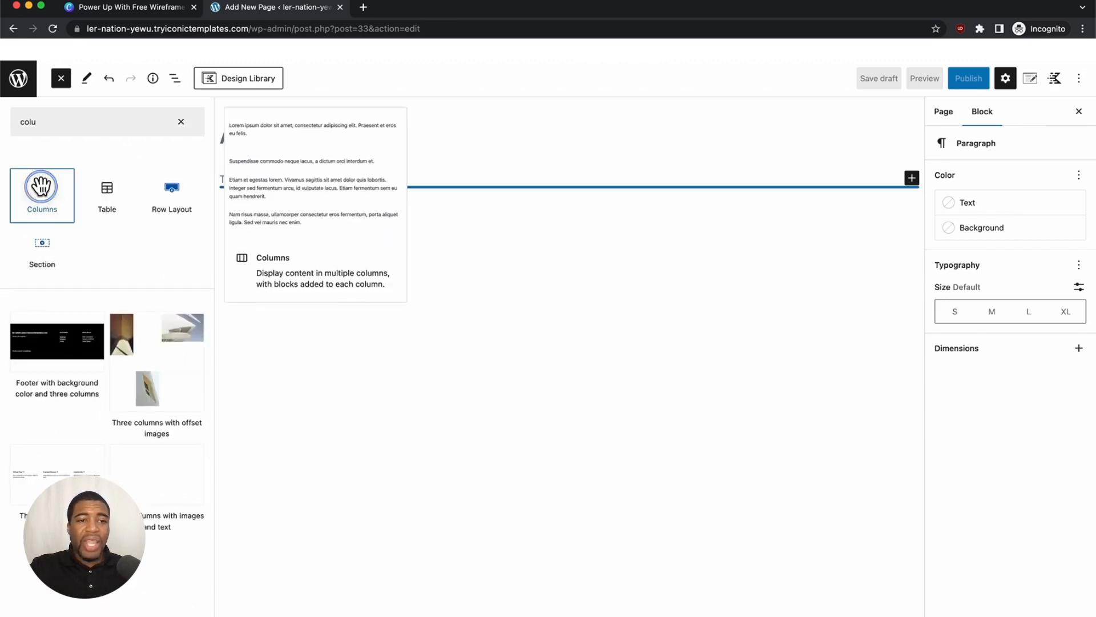
{"action": "left_click", "coordinate": [41, 186]}
{"action": "mouse_move", "coordinate": [166, 186]}
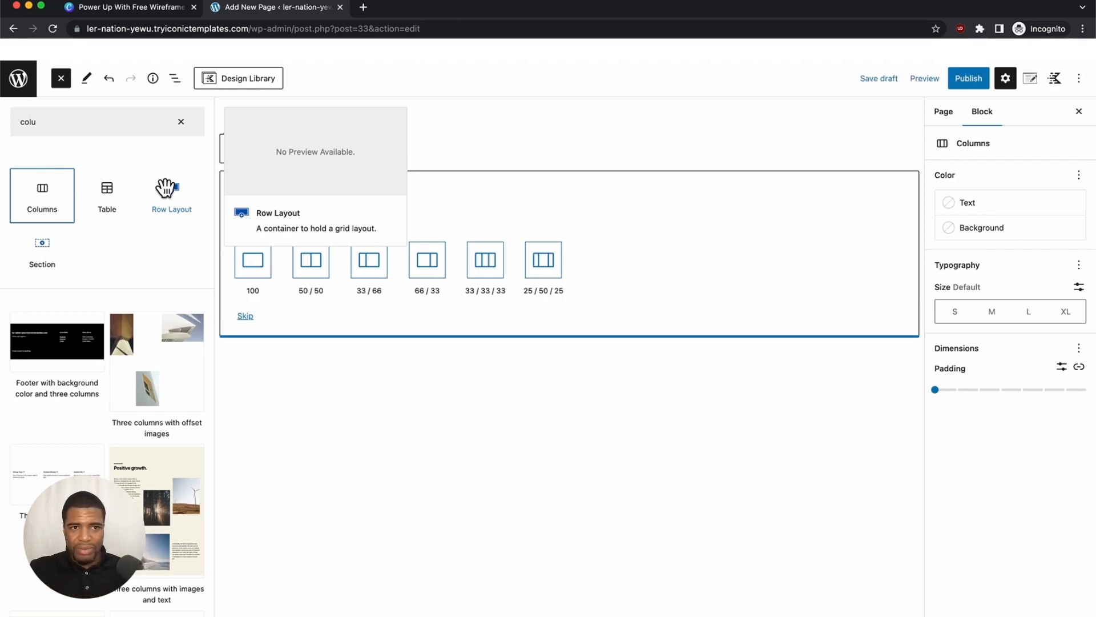
{"action": "left_click", "coordinate": [170, 191]}
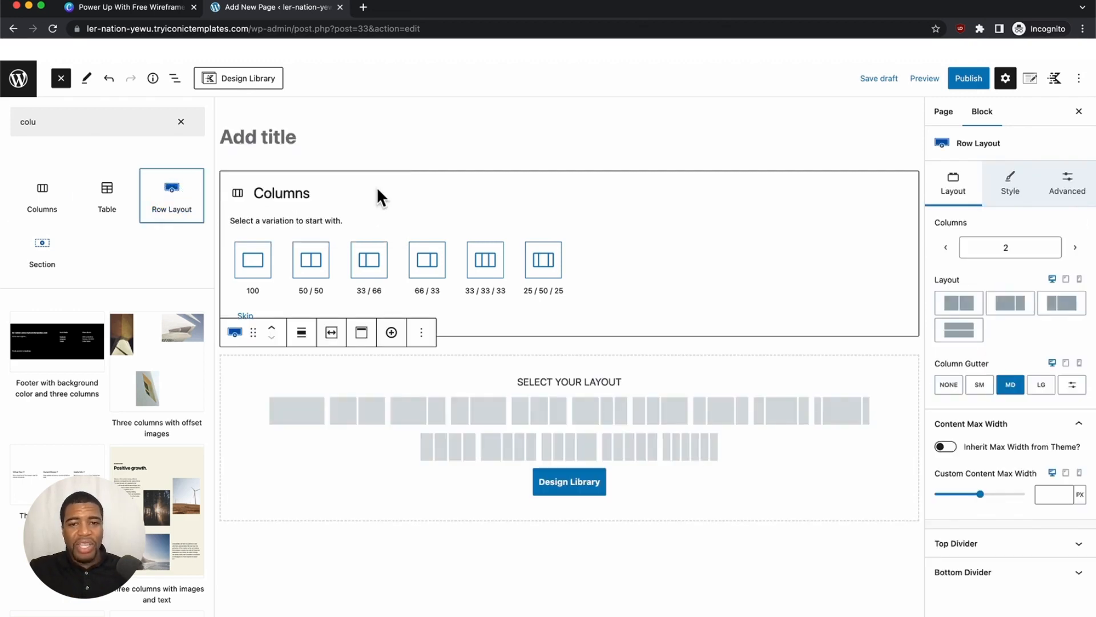
- Choose the 33 / 33 / 33 variation for the Columns block and three equal columns for the Row Layout
{"action": "left_click", "coordinate": [571, 150]}
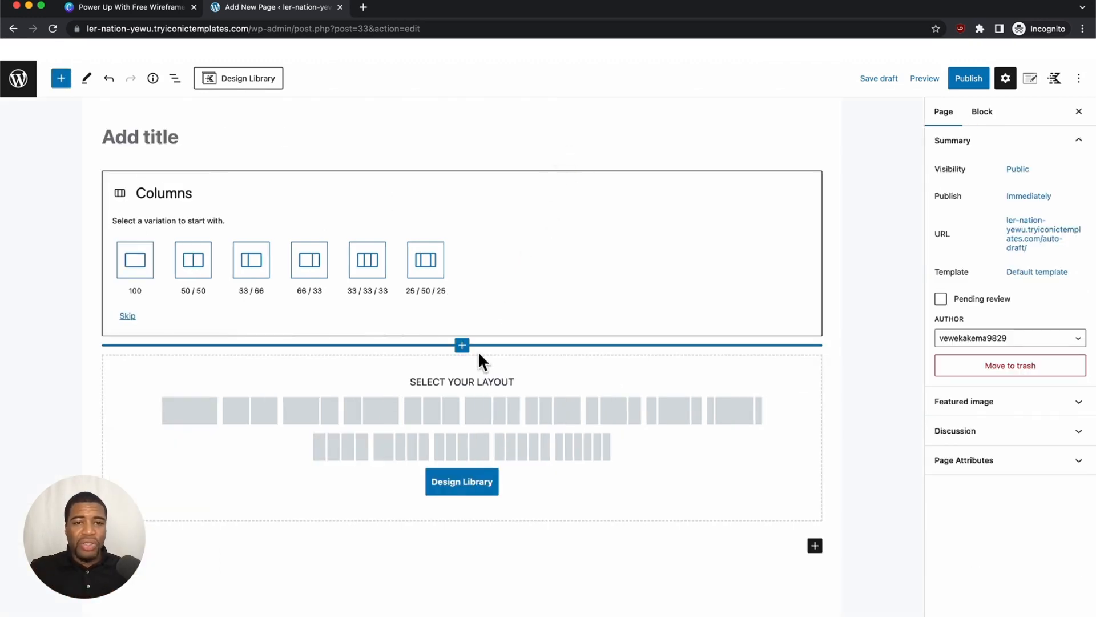
{"action": "left_click", "coordinate": [367, 267]}
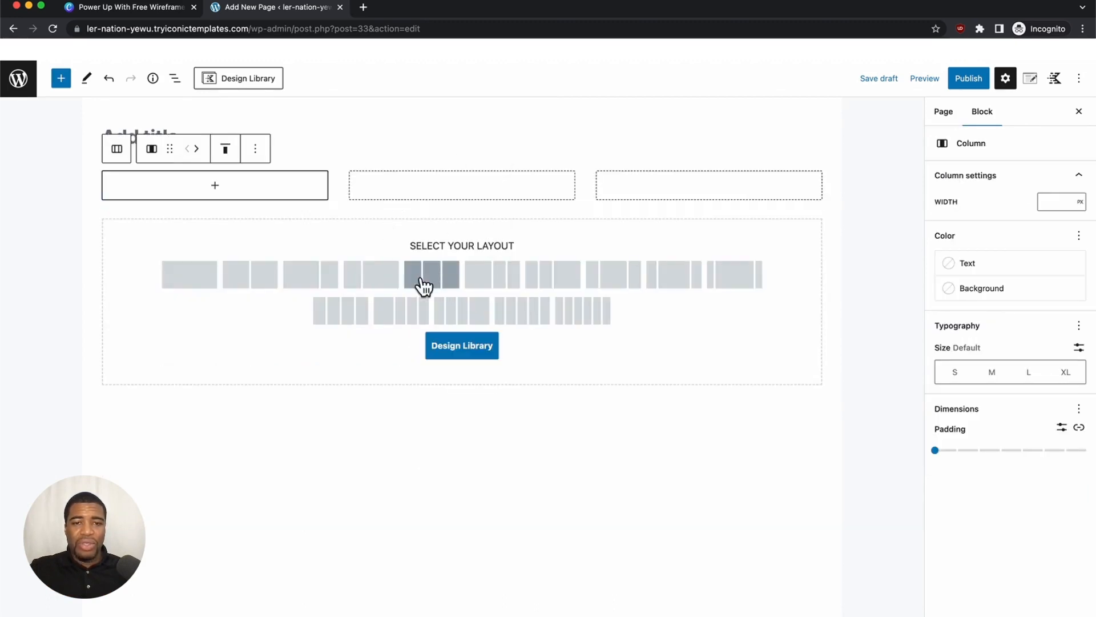
{"action": "left_click", "coordinate": [428, 281]}
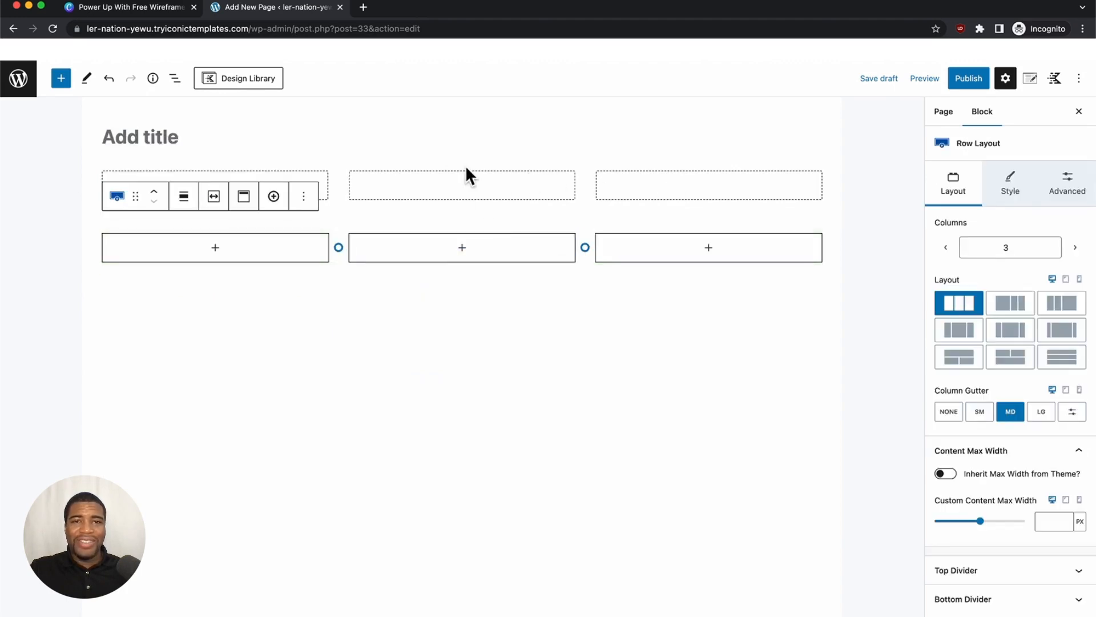
- Add an Advanced Text block to the first column of the Columns block and an Advanced Image block to its second
{"action": "left_click", "coordinate": [323, 176]}
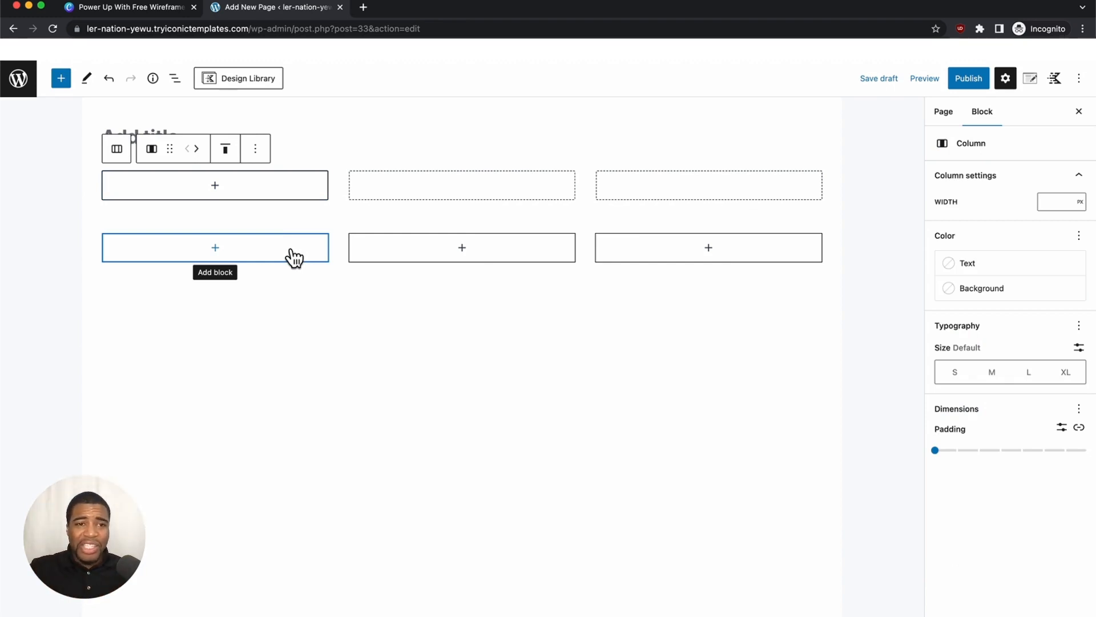
{"action": "left_click", "coordinate": [238, 192]}
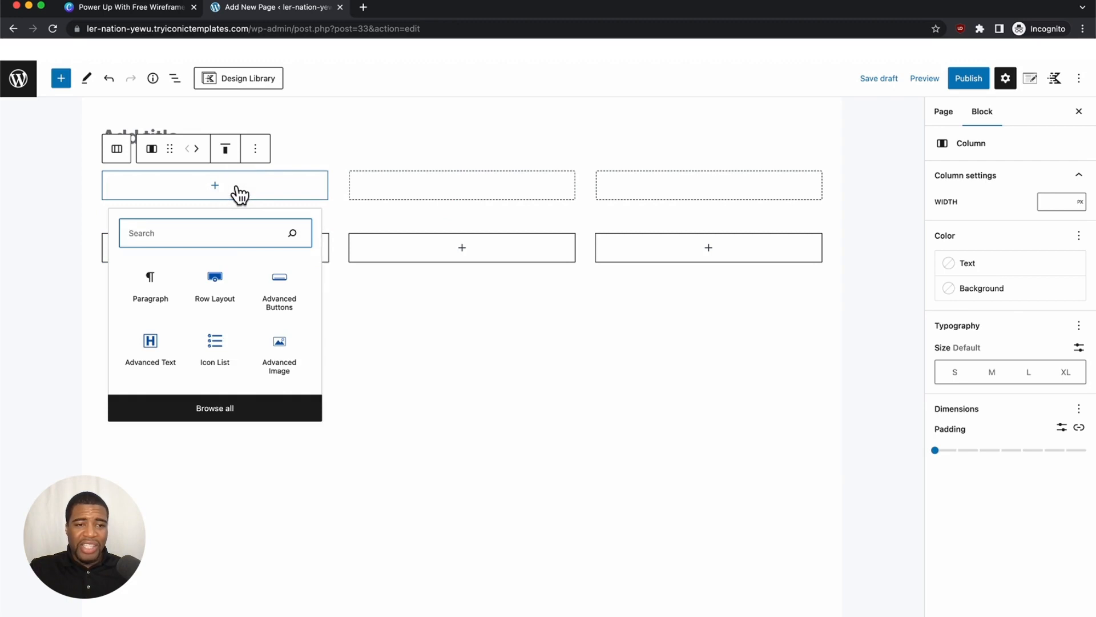
{"action": "left_click", "coordinate": [151, 347]}
{"action": "left_click", "coordinate": [482, 190]}
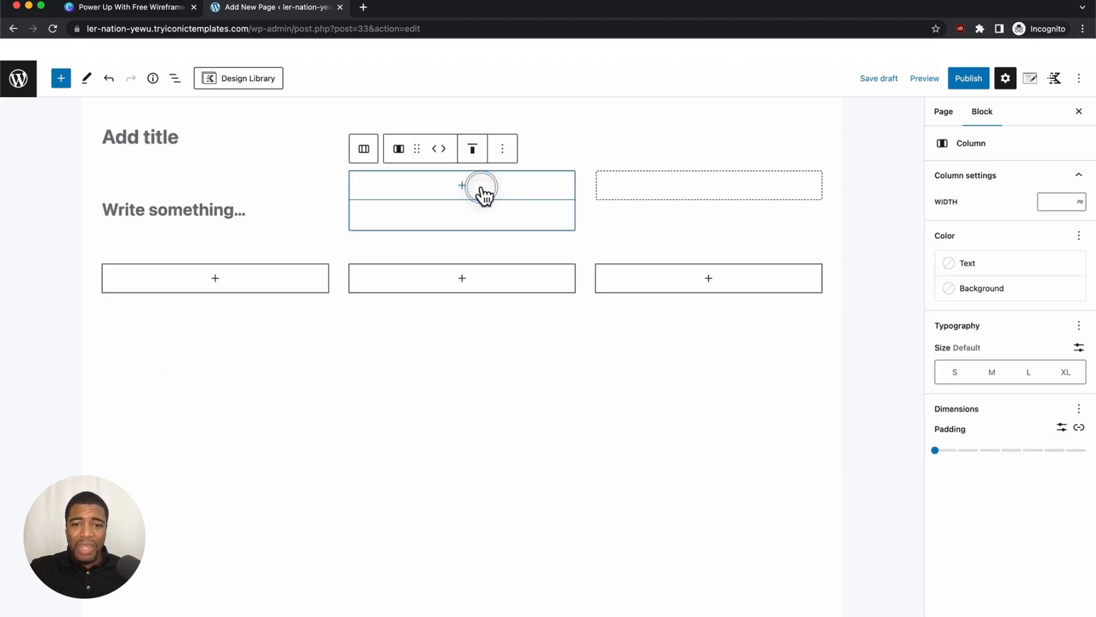
{"action": "left_click", "coordinate": [463, 187]}
{"action": "left_click", "coordinate": [531, 347]}
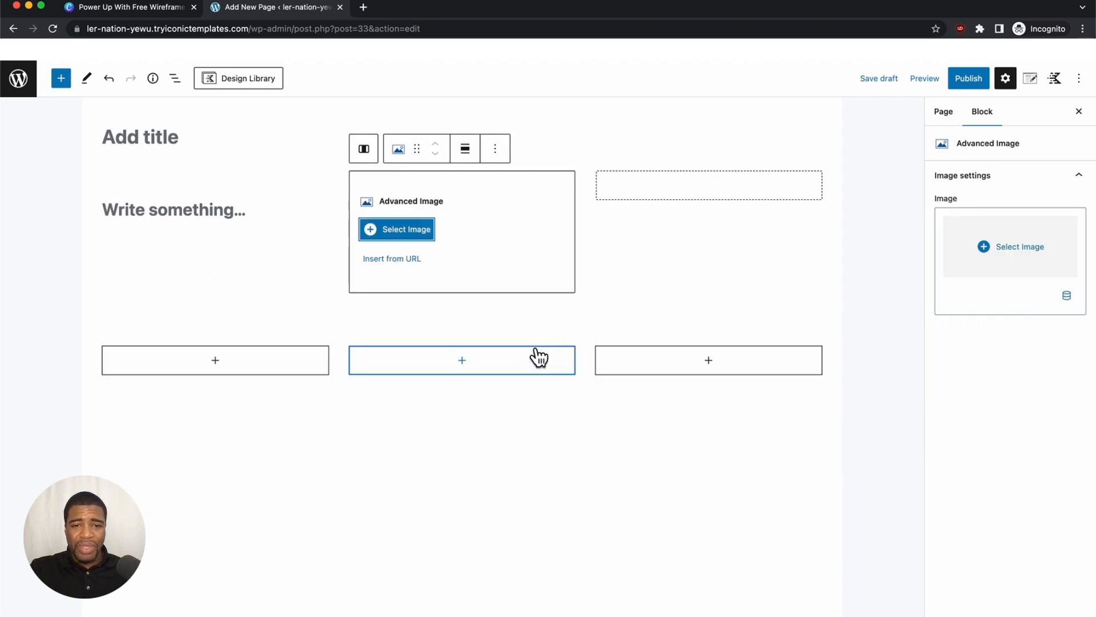
- Insert an Icon List block into the middle column of the Row Layout
{"action": "left_click", "coordinate": [452, 367]}
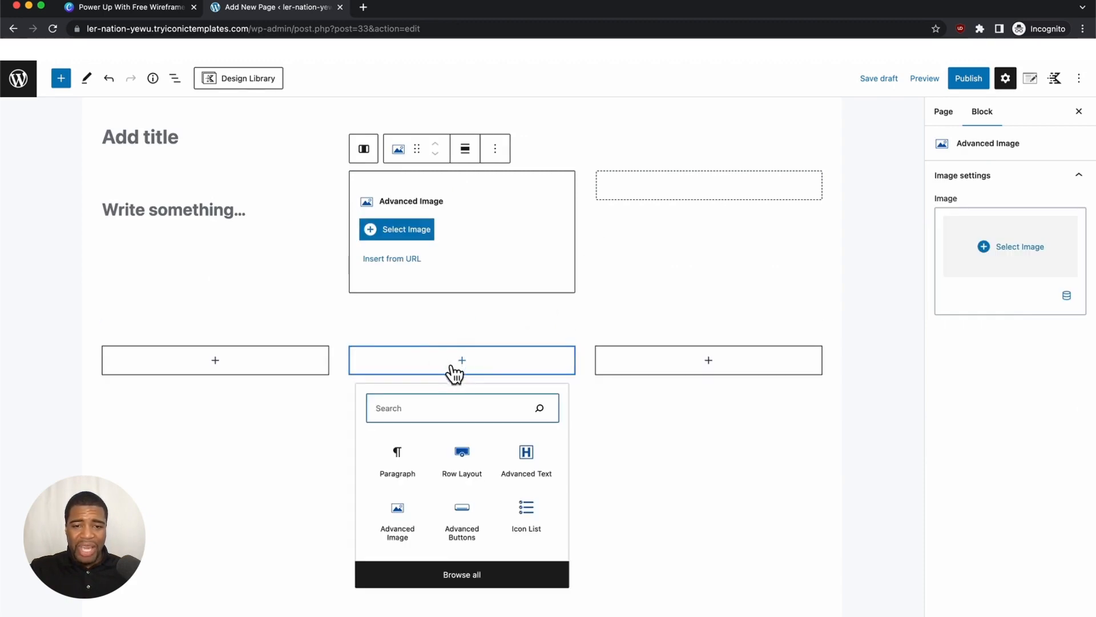
{"action": "left_click", "coordinate": [523, 516]}
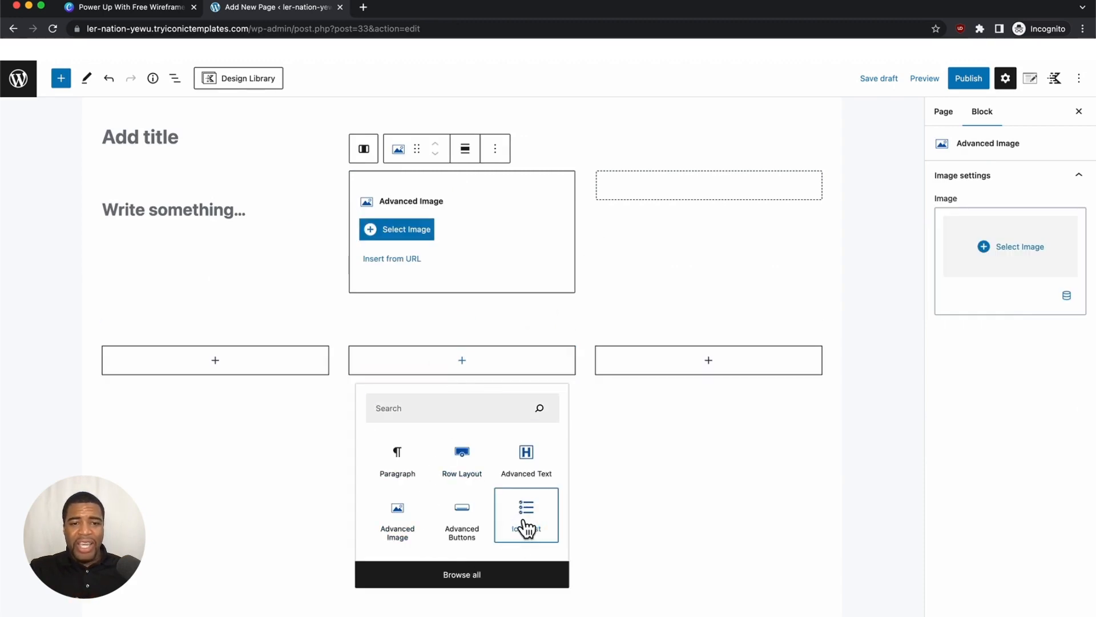
{"action": "left_click", "coordinate": [523, 516]}
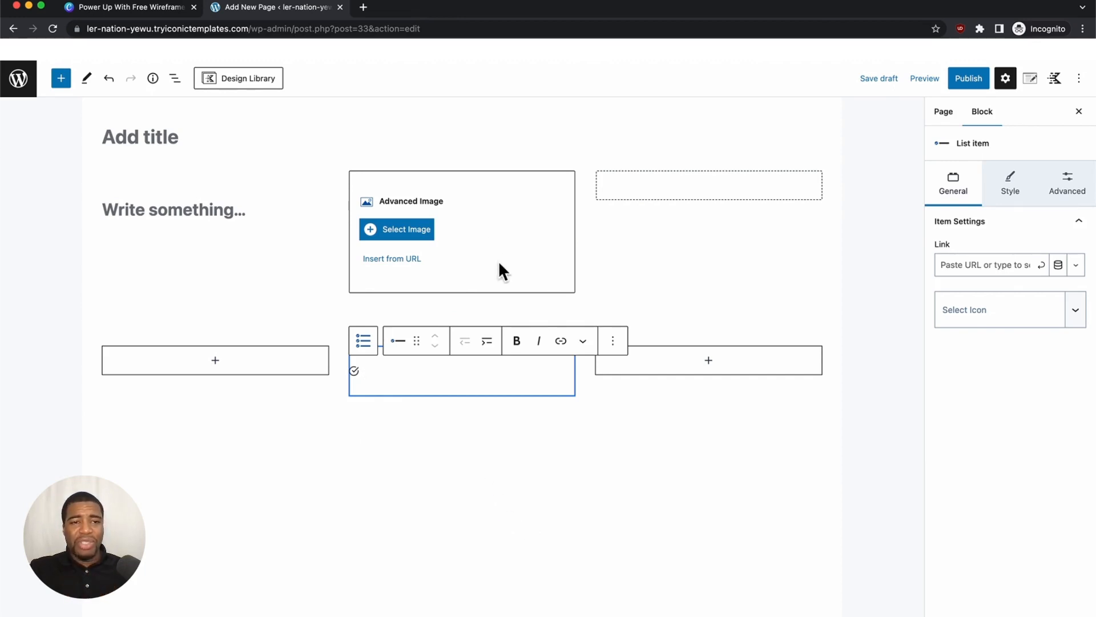
- Show the List View, select the Columns block and review its column count, color, typography and padding settings
{"action": "left_click", "coordinate": [256, 184]}
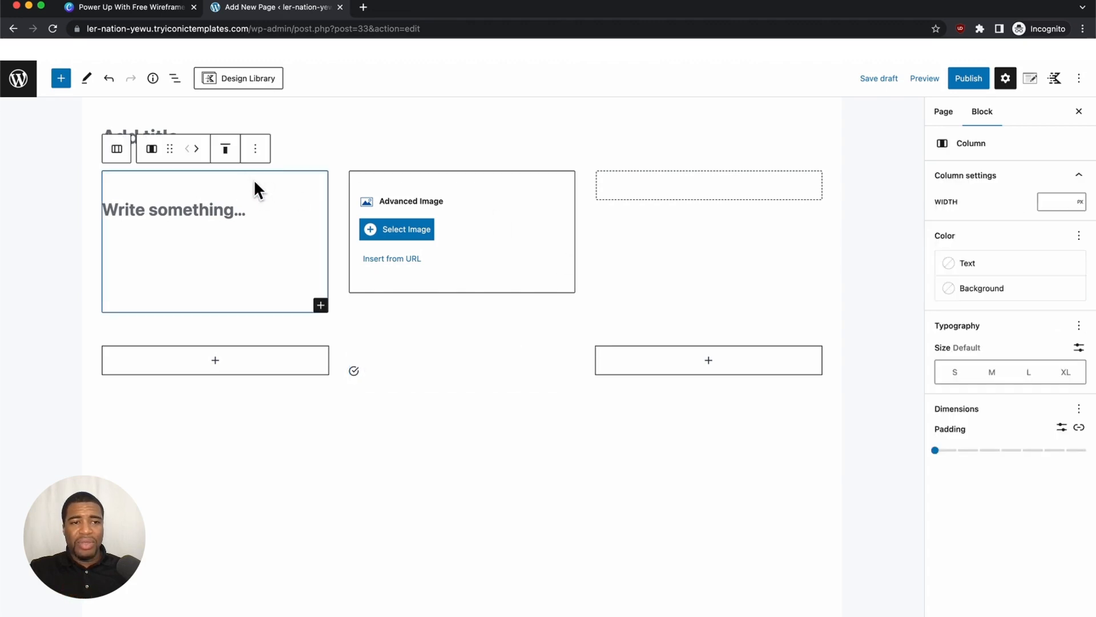
{"action": "left_click", "coordinate": [82, 195]}
{"action": "left_click", "coordinate": [138, 178]}
{"action": "left_click", "coordinate": [330, 165]}
{"action": "left_click", "coordinate": [175, 78]}
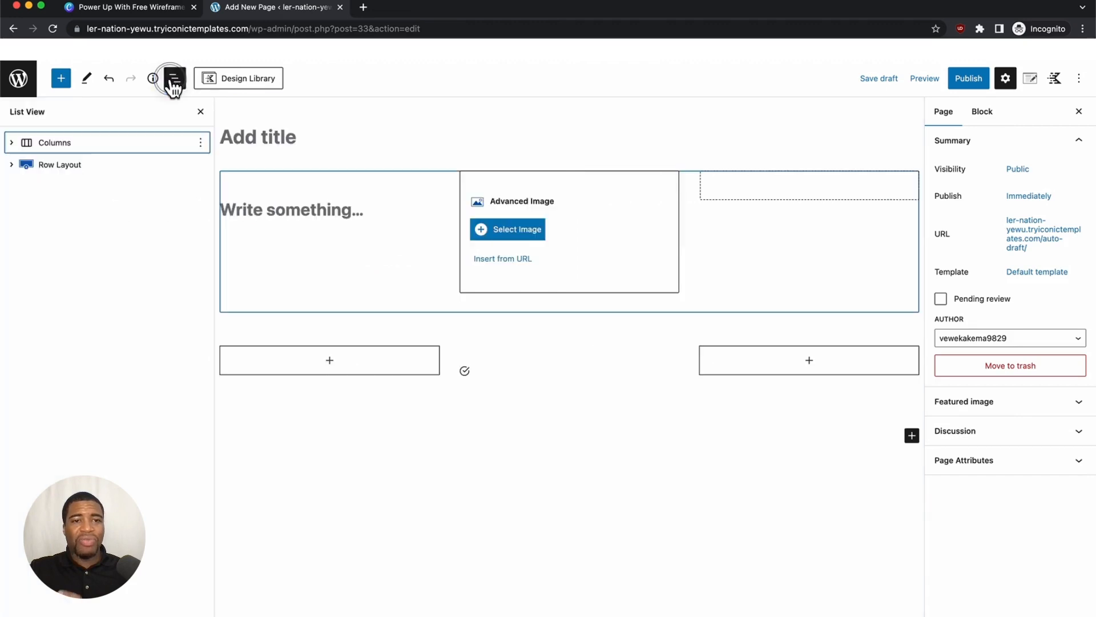
{"action": "left_click", "coordinate": [72, 153]}
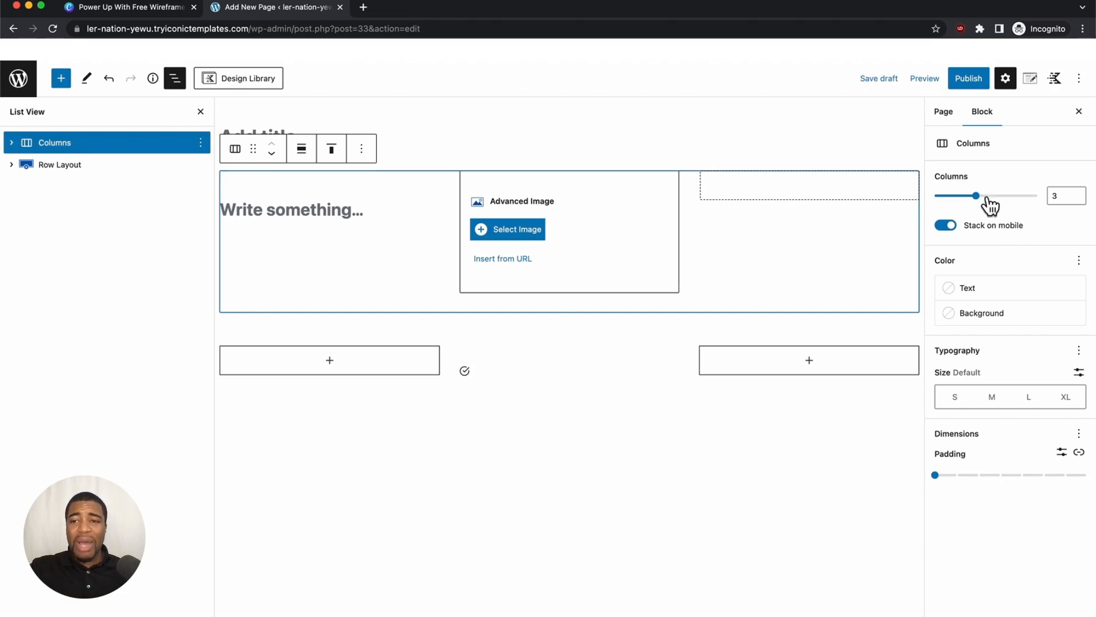
{"action": "mouse_move", "coordinate": [980, 200]}
{"action": "left_mouse_down"}
{"action": "mouse_move", "coordinate": [992, 201]}
{"action": "mouse_move", "coordinate": [954, 196]}
{"action": "mouse_move", "coordinate": [1014, 201]}
{"action": "mouse_move", "coordinate": [978, 199]}
{"action": "left_mouse_up"}
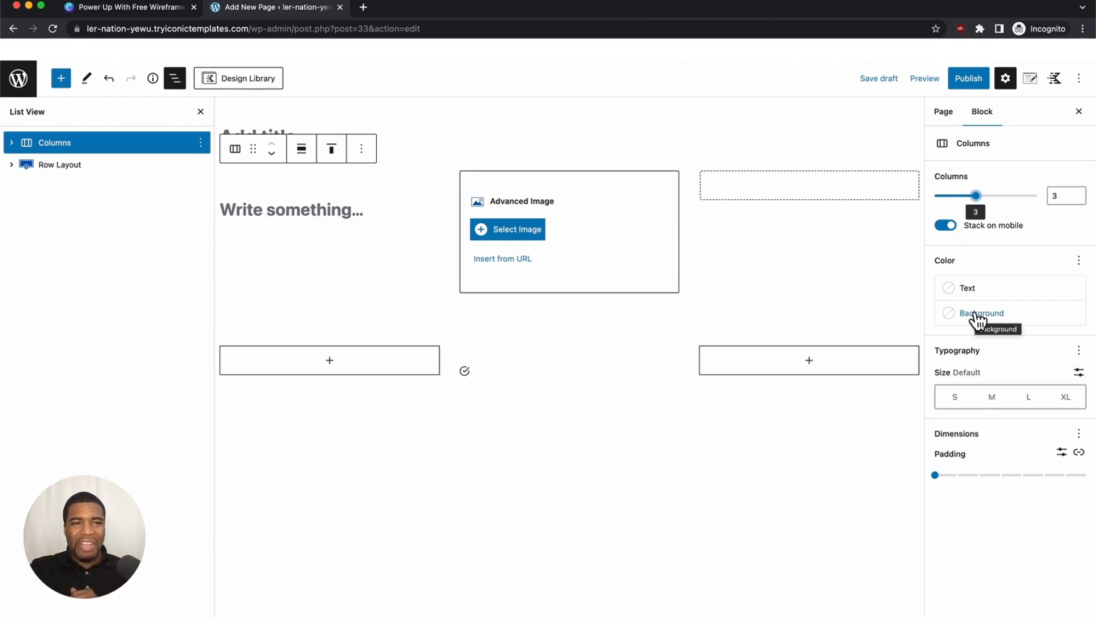
- Set the Row Layout to 4 columns, try several of its layouts and apply the one with stacked full-width rows
{"action": "left_click", "coordinate": [73, 169]}
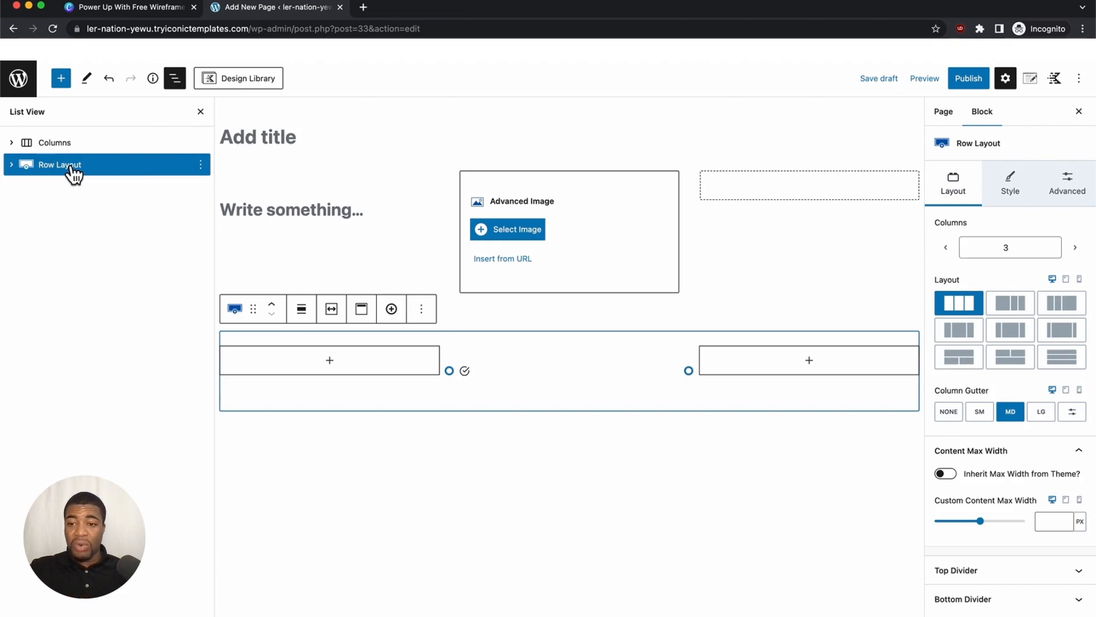
{"action": "left_click", "coordinate": [1076, 250]}
{"action": "left_click", "coordinate": [1076, 250]}
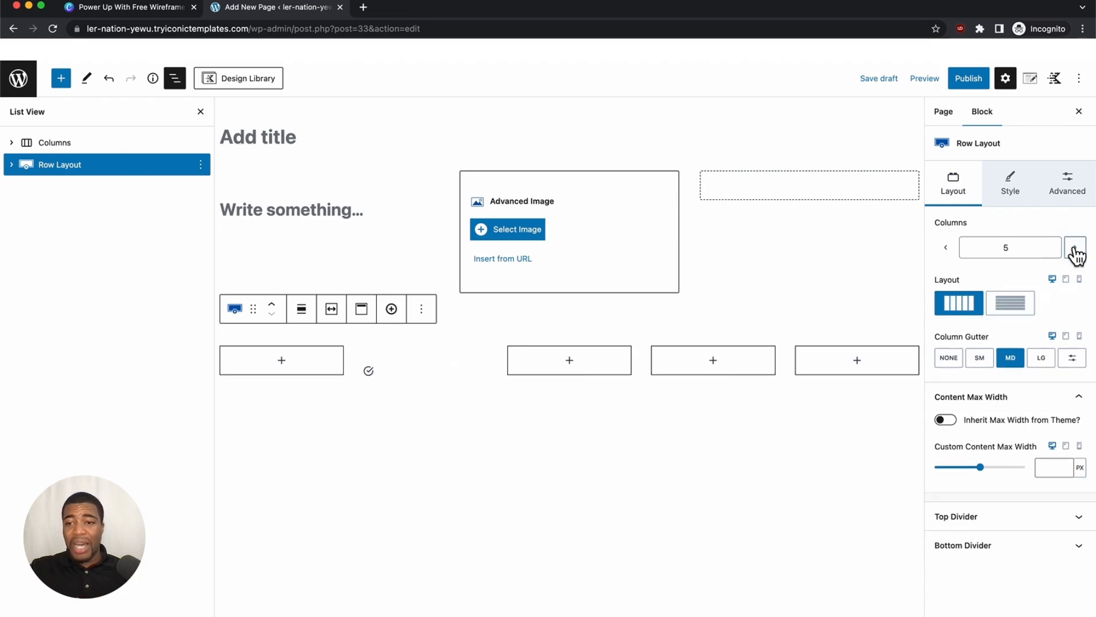
{"action": "left_click", "coordinate": [946, 248]}
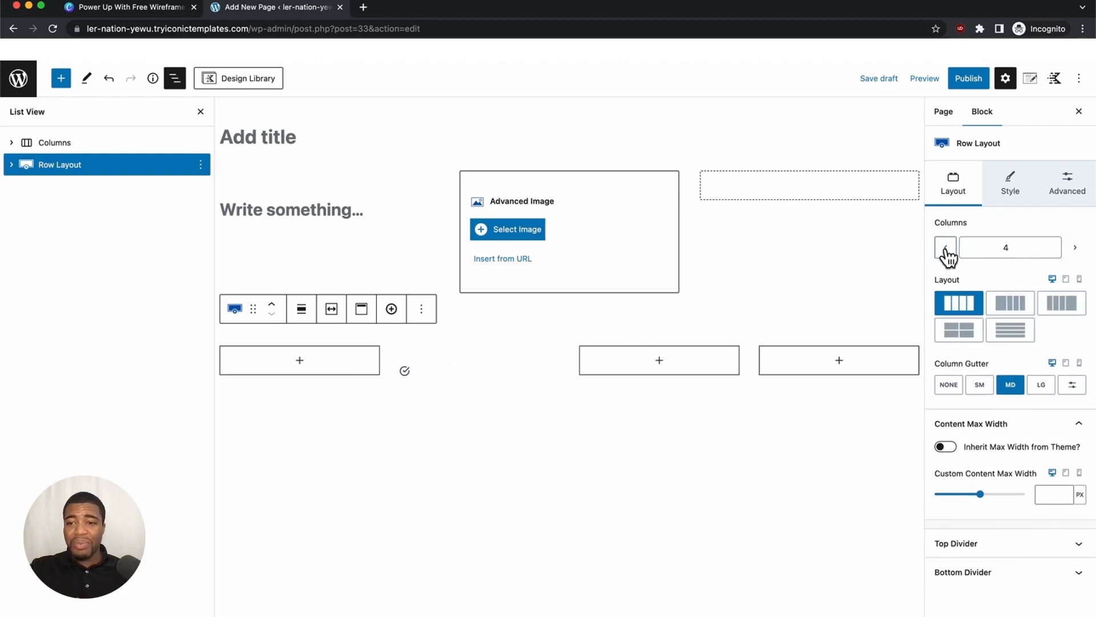
{"action": "left_click", "coordinate": [1015, 310]}
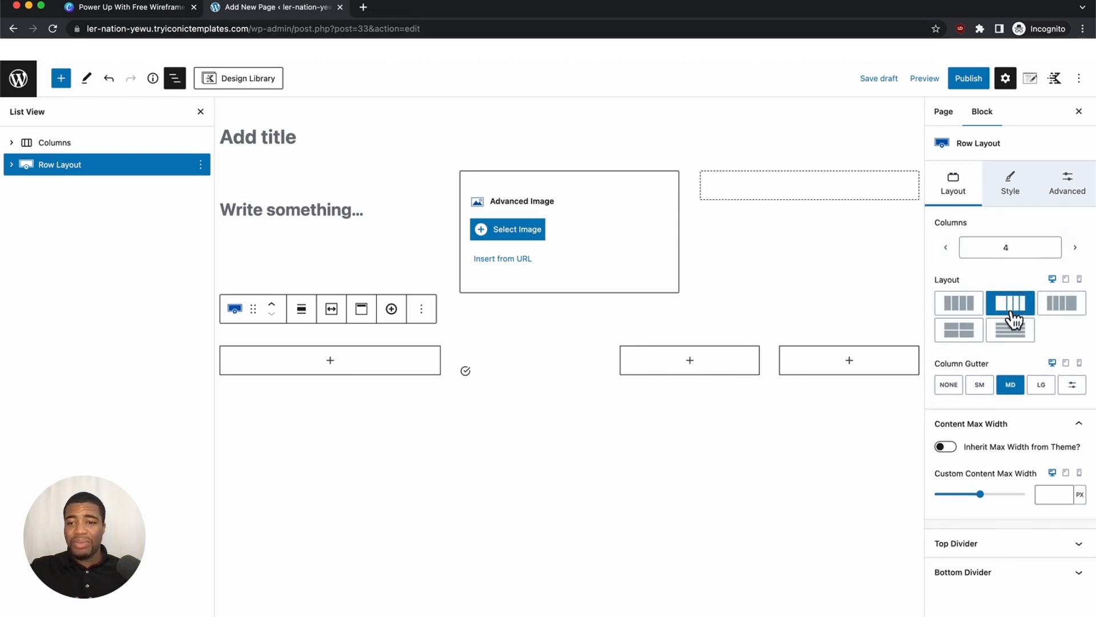
{"action": "left_click", "coordinate": [1009, 334]}
{"action": "left_click", "coordinate": [957, 336]}
{"action": "left_click", "coordinate": [1009, 337]}
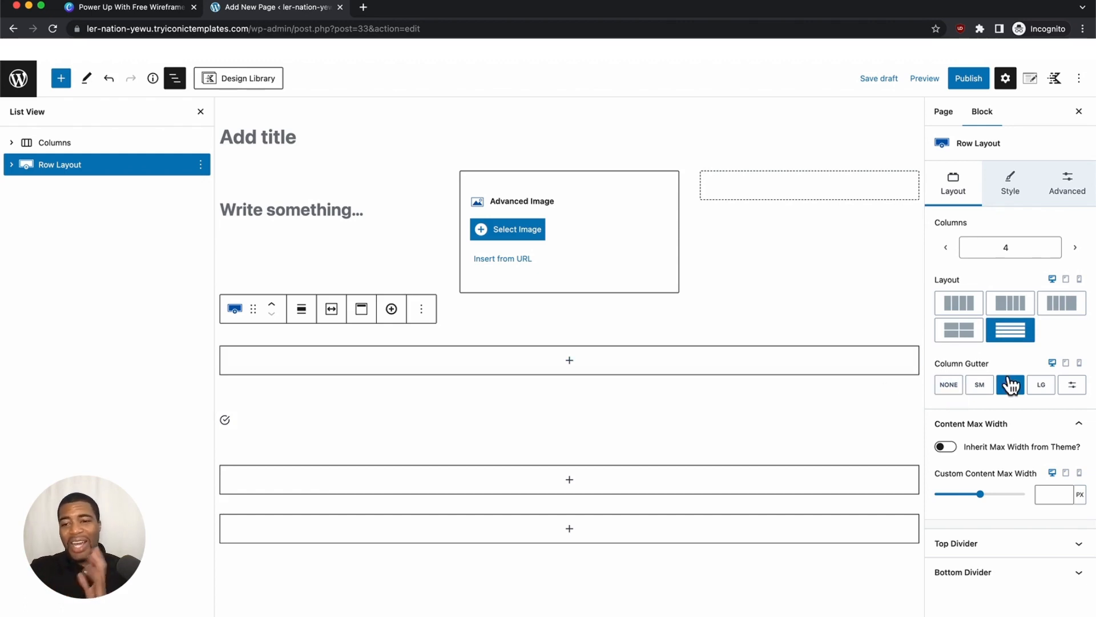
- Test inheriting the Row Layout's max width from the theme, turn it back off and review the Top Divider settings
{"action": "left_click", "coordinate": [945, 449]}
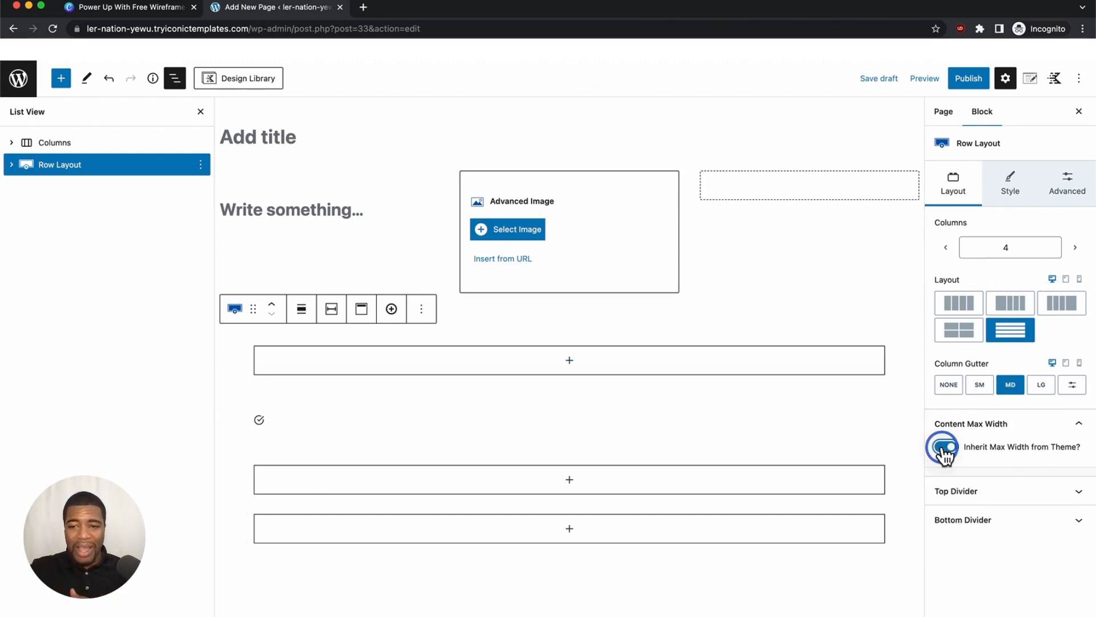
{"action": "left_click", "coordinate": [945, 448]}
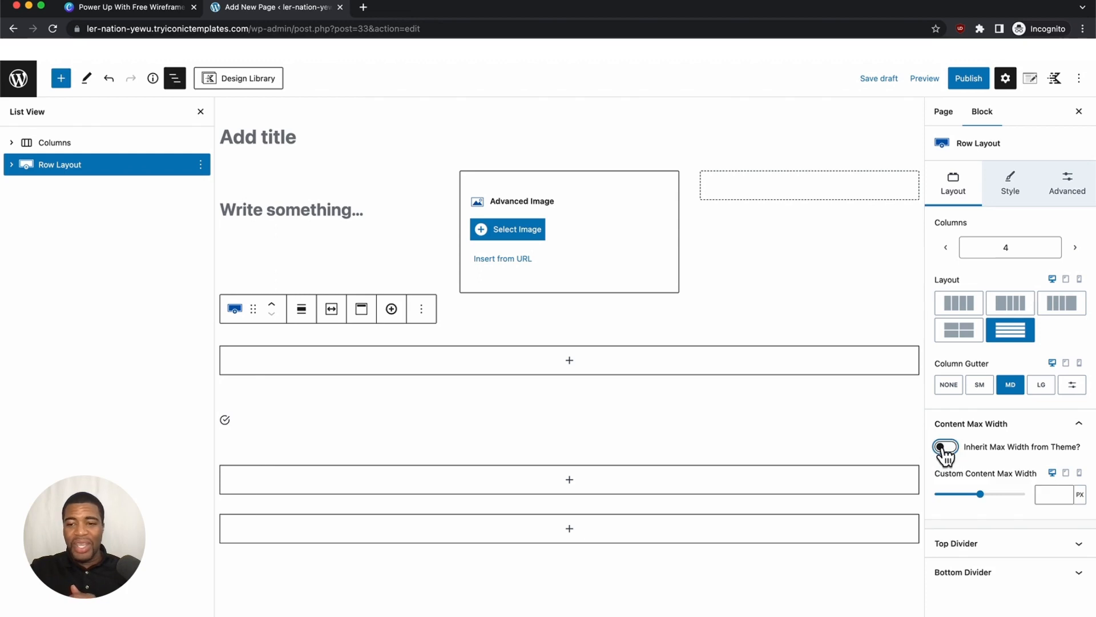
{"action": "left_click", "coordinate": [958, 545]}
{"action": "scroll", "coordinate": [978, 447], "scroll_direction": "down", "scroll_amount": 1}
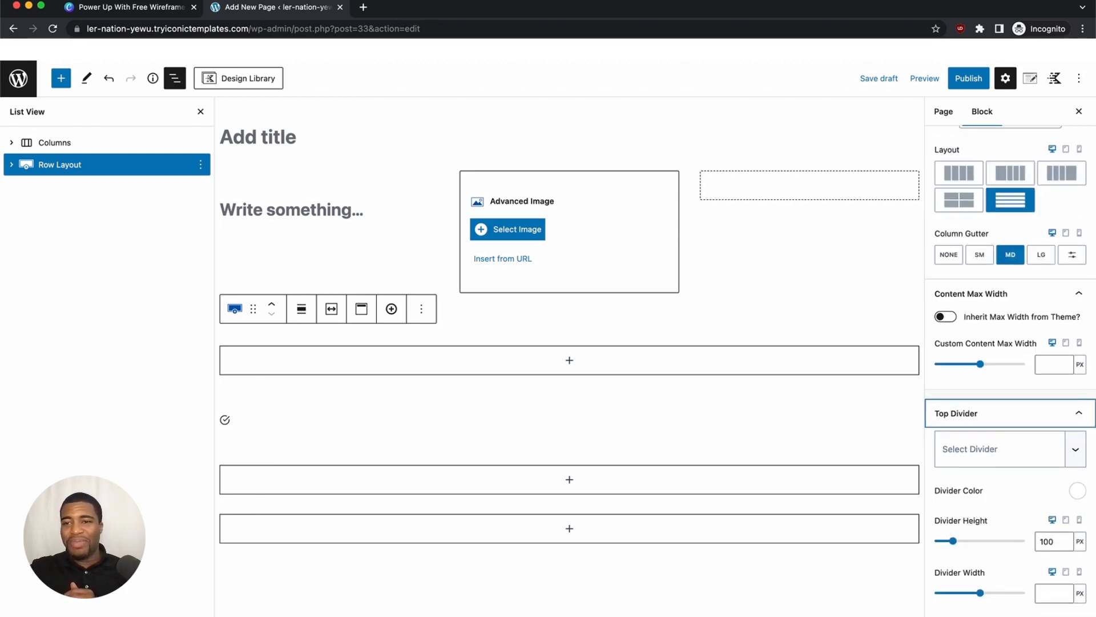
{"action": "scroll", "coordinate": [971, 428], "scroll_direction": "down", "scroll_amount": 3}
{"action": "scroll", "coordinate": [967, 416], "scroll_direction": "up", "scroll_amount": 5}
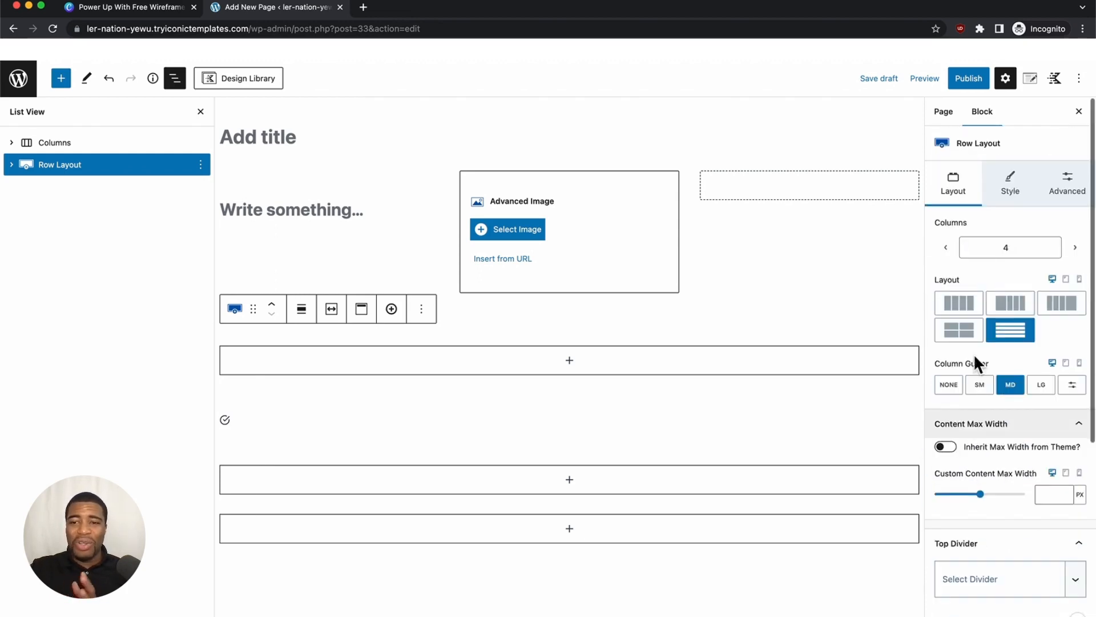
- Give the Row Layout a gradient background in its Style settings
{"action": "left_click", "coordinate": [1011, 184]}
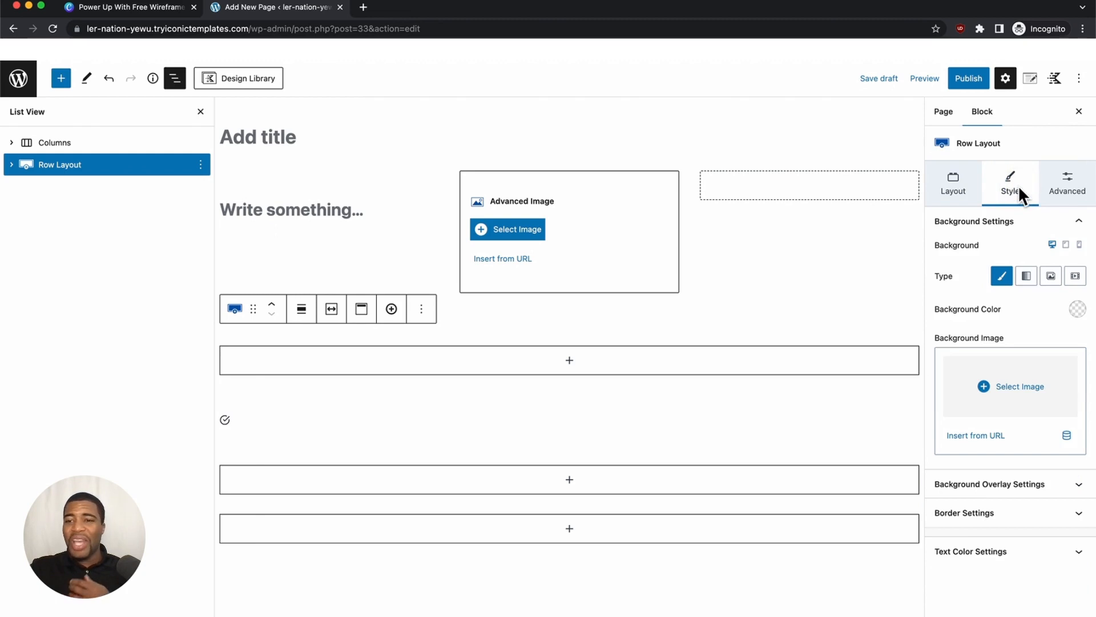
{"action": "left_click", "coordinate": [1026, 276]}
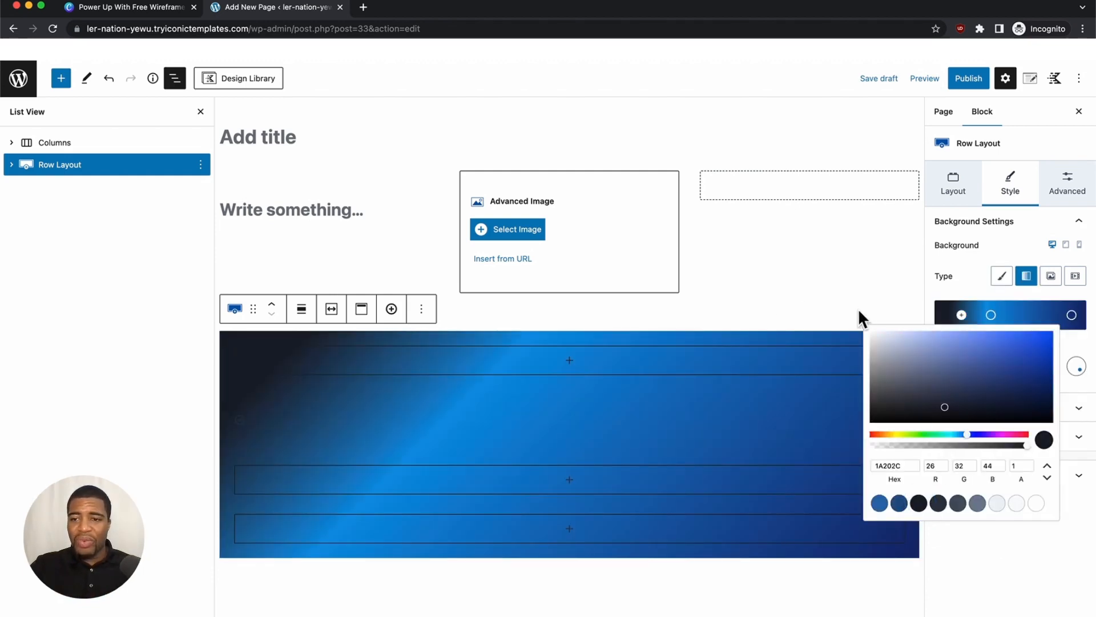
{"action": "left_click", "coordinate": [968, 282]}
- Expand and review the Row Layout's Background Overlay Settings and Border Settings
{"action": "left_click", "coordinate": [948, 408]}
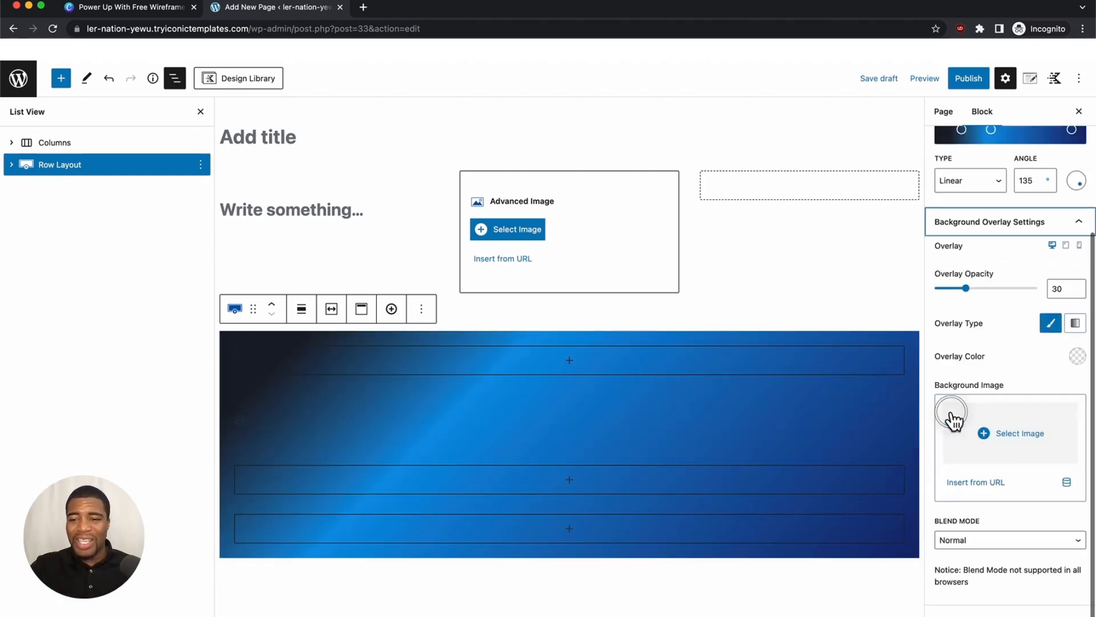
{"action": "scroll", "coordinate": [942, 523], "scroll_direction": "down", "scroll_amount": 1}
{"action": "left_click", "coordinate": [971, 592]}
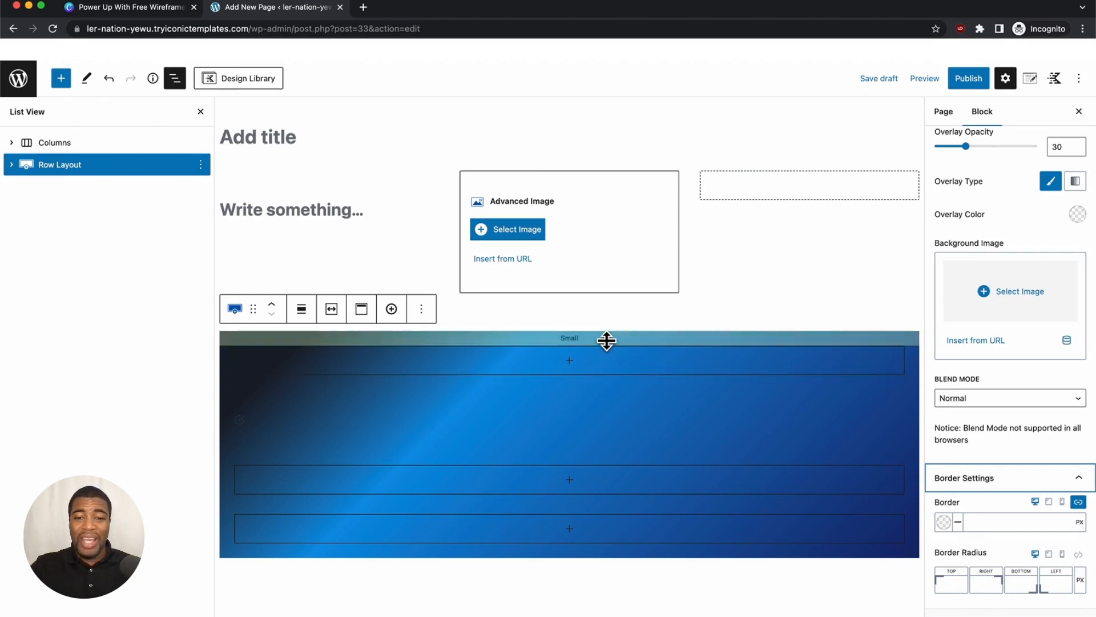
- Set the Row Layout's top padding to Large and increase its bottom padding directly on the canvas
{"action": "mouse_move", "coordinate": [606, 342]}
{"action": "left_mouse_down"}
{"action": "mouse_move", "coordinate": [602, 428]}
{"action": "mouse_move", "coordinate": [602, 337]}
{"action": "mouse_move", "coordinate": [599, 359]}
{"action": "left_mouse_up"}
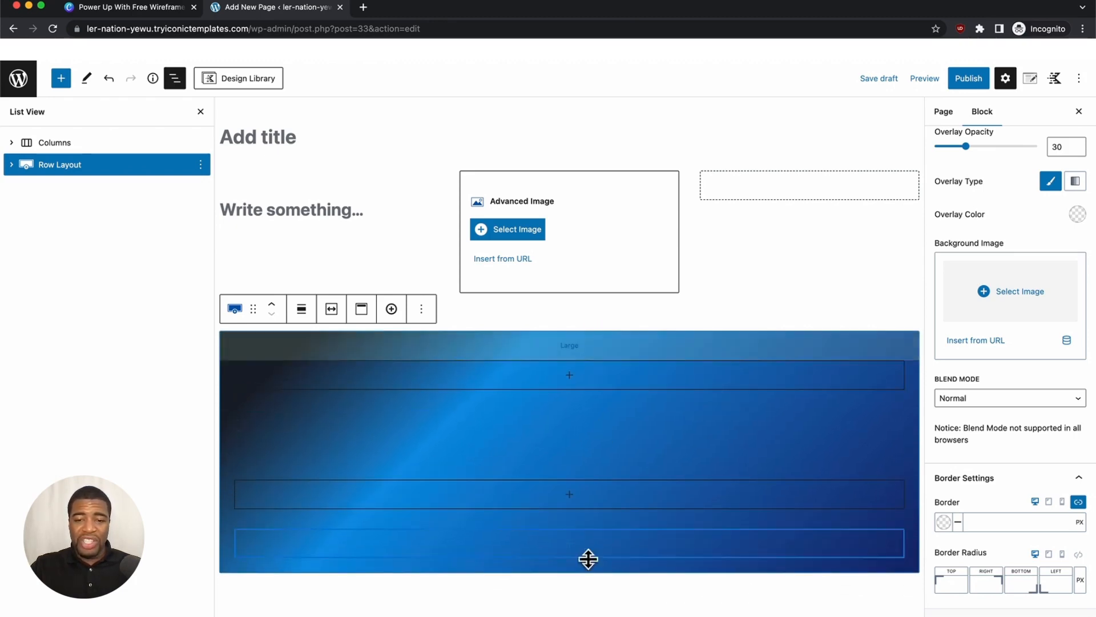
{"action": "left_click_drag", "start_coordinate": [586, 567], "coordinate": [572, 600]}
{"action": "mouse_move", "coordinate": [602, 347]}
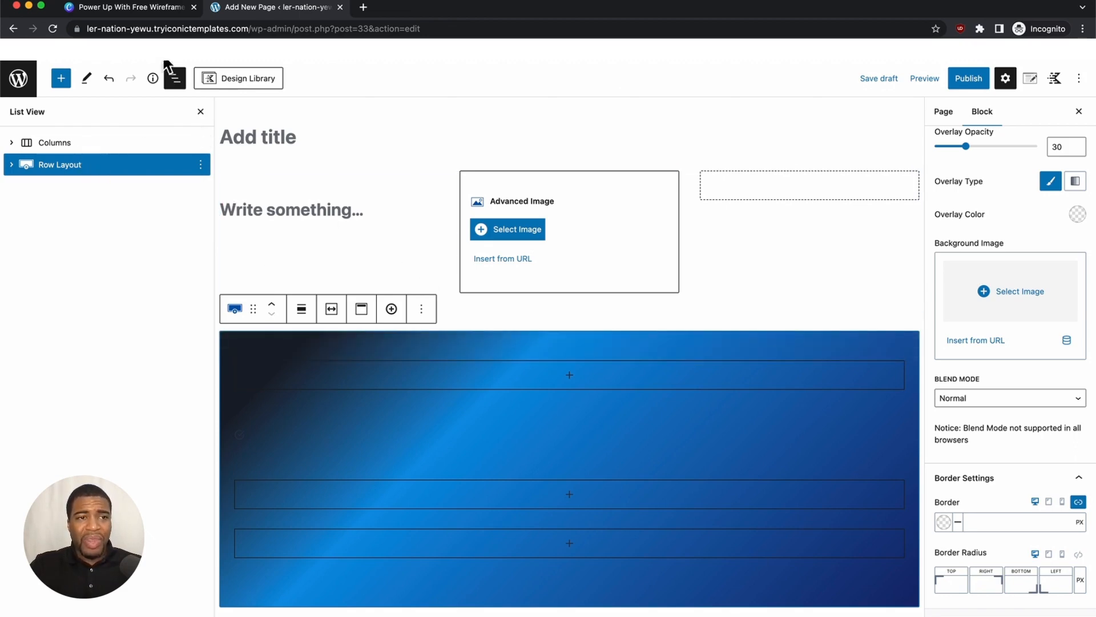
- Check the Row and Section comparison slide in the Canva presentation, return to the WordPress editor and insert a default Row block
{"action": "left_click", "coordinate": [61, 78]}
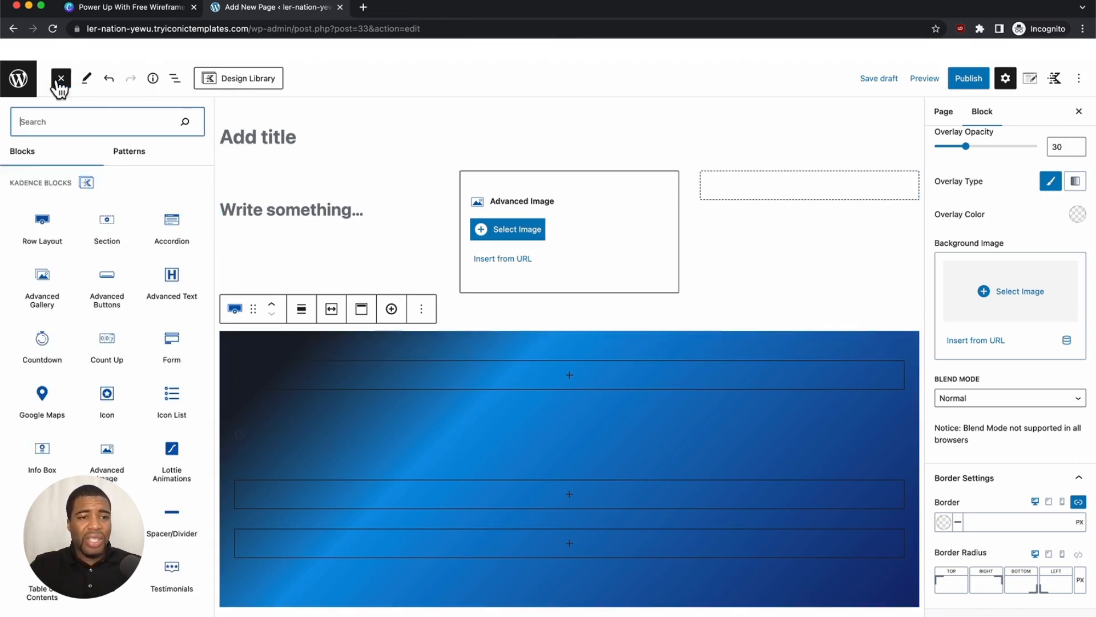
{"action": "left_click", "coordinate": [104, 124]}
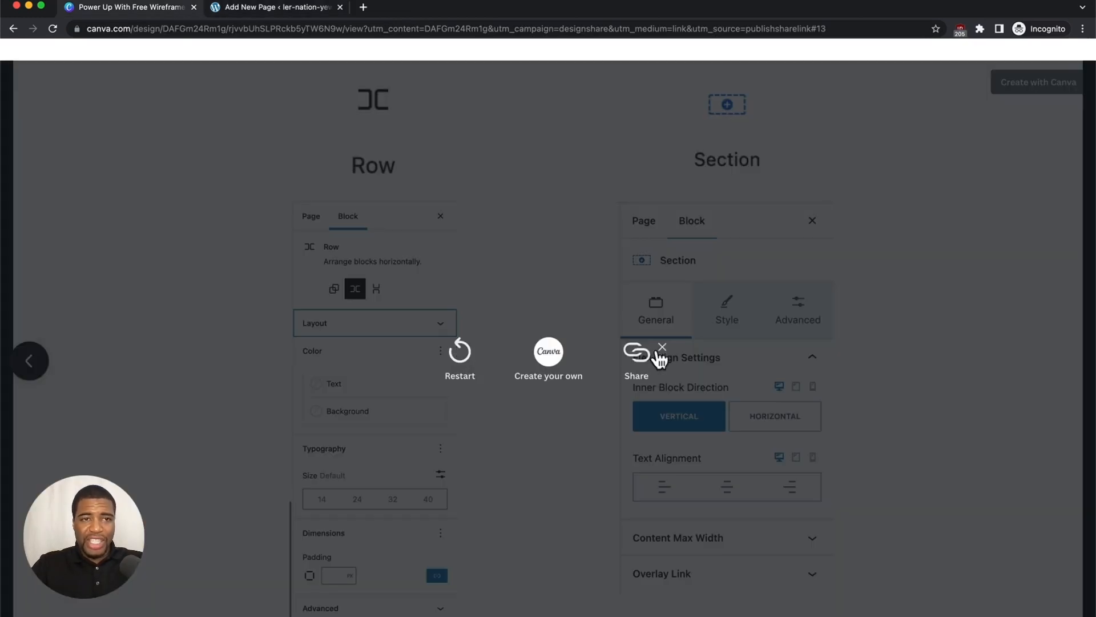
{"action": "left_click", "coordinate": [666, 348]}
{"action": "left_click", "coordinate": [228, 8]}
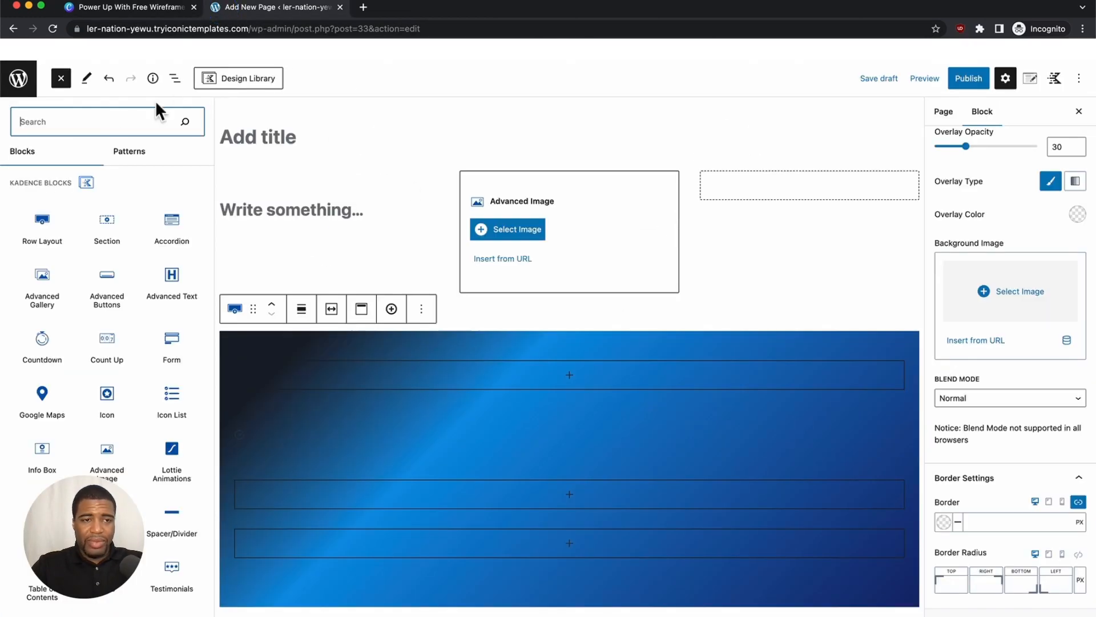
{"action": "left_click", "coordinate": [92, 123]}
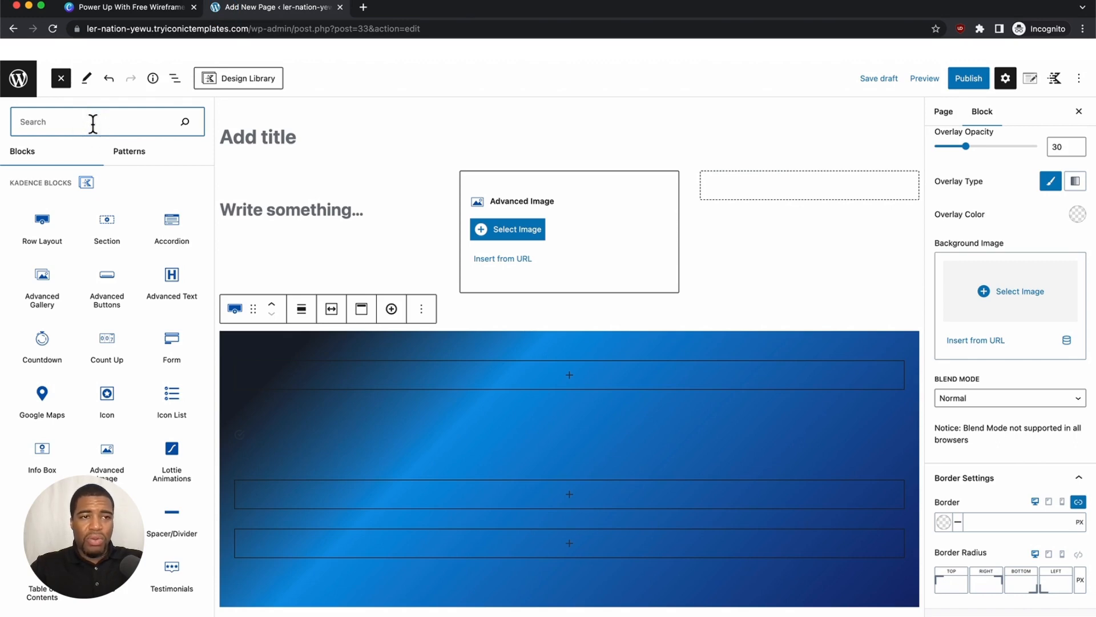
{"action": "type", "text": "row"}
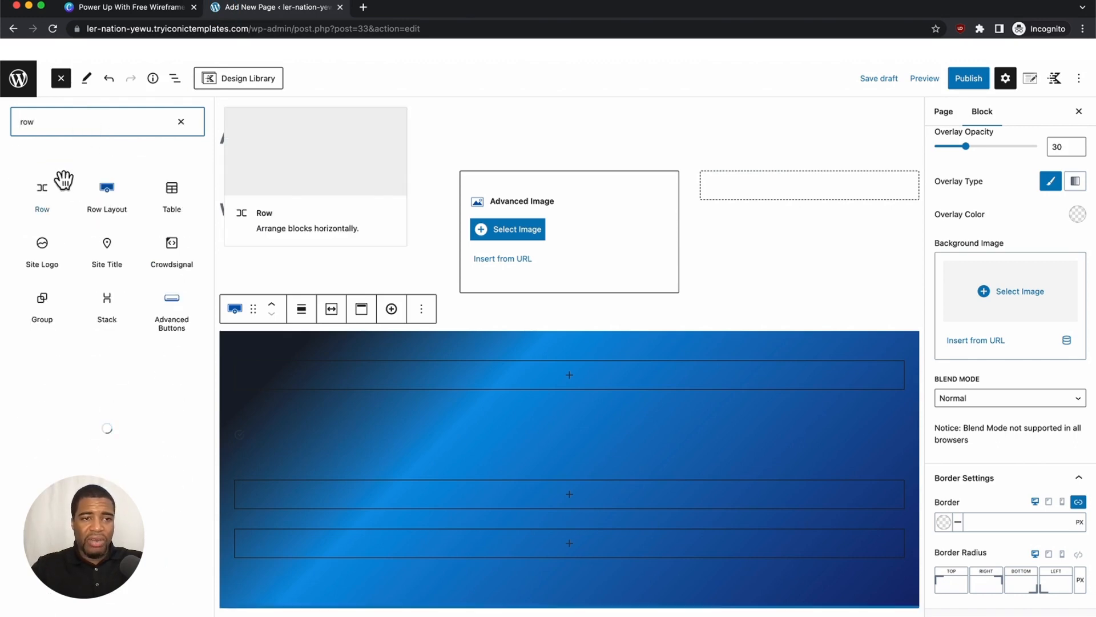
{"action": "left_click", "coordinate": [40, 200]}
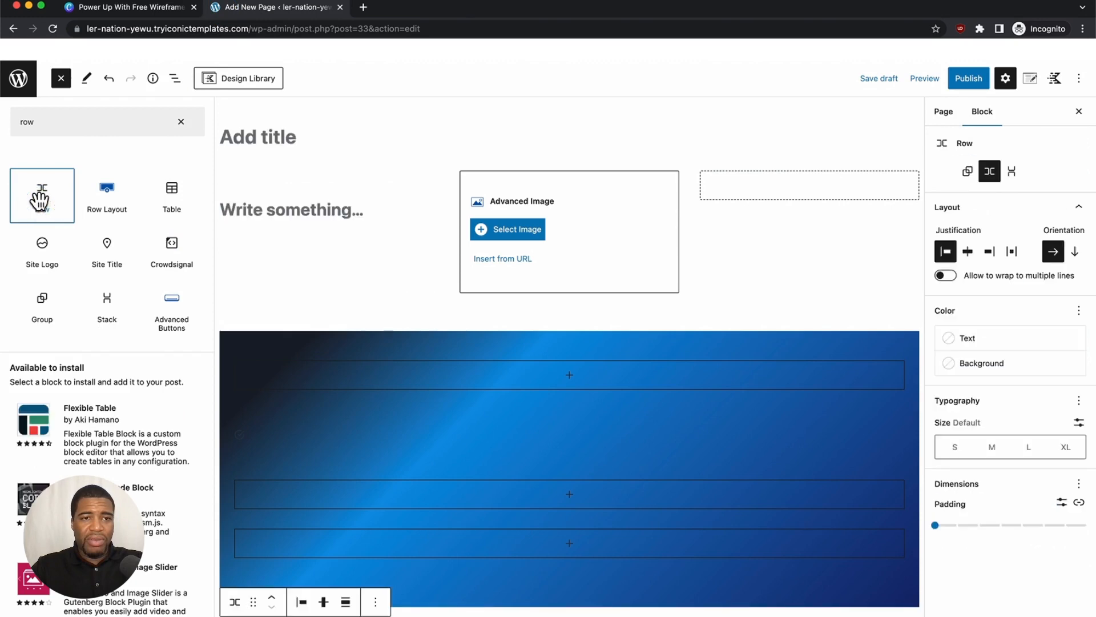
- Find the Kadence Section block in the block library and insert it below the Row block
{"action": "left_click", "coordinate": [103, 125]}
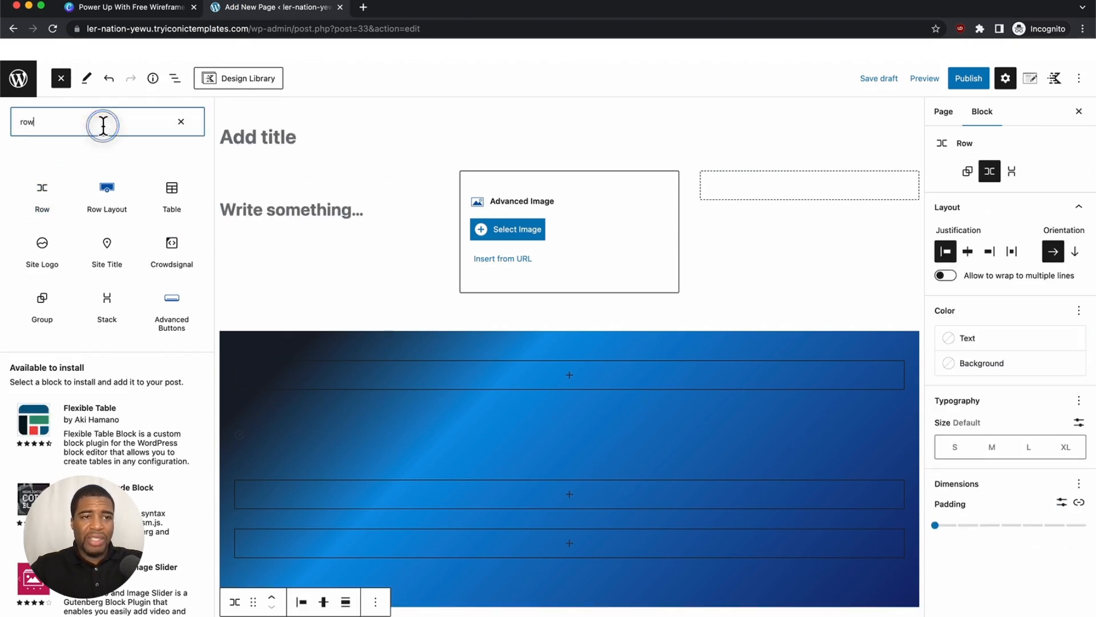
{"action": "double_click", "coordinate": [104, 126]}
{"action": "type", "text": "sec"}
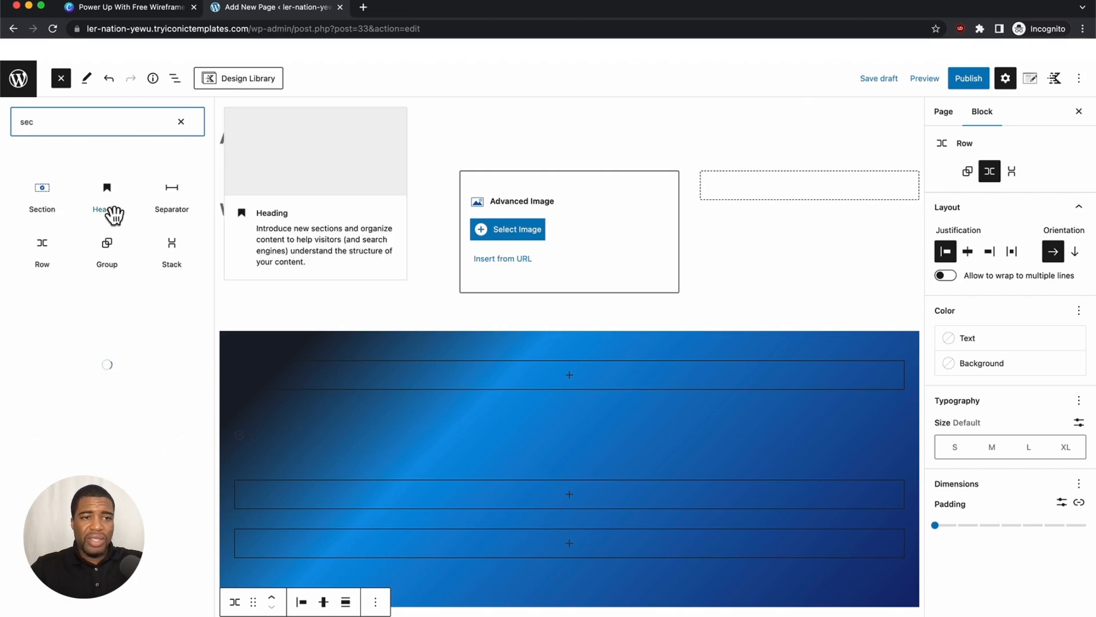
{"action": "left_click", "coordinate": [45, 210]}
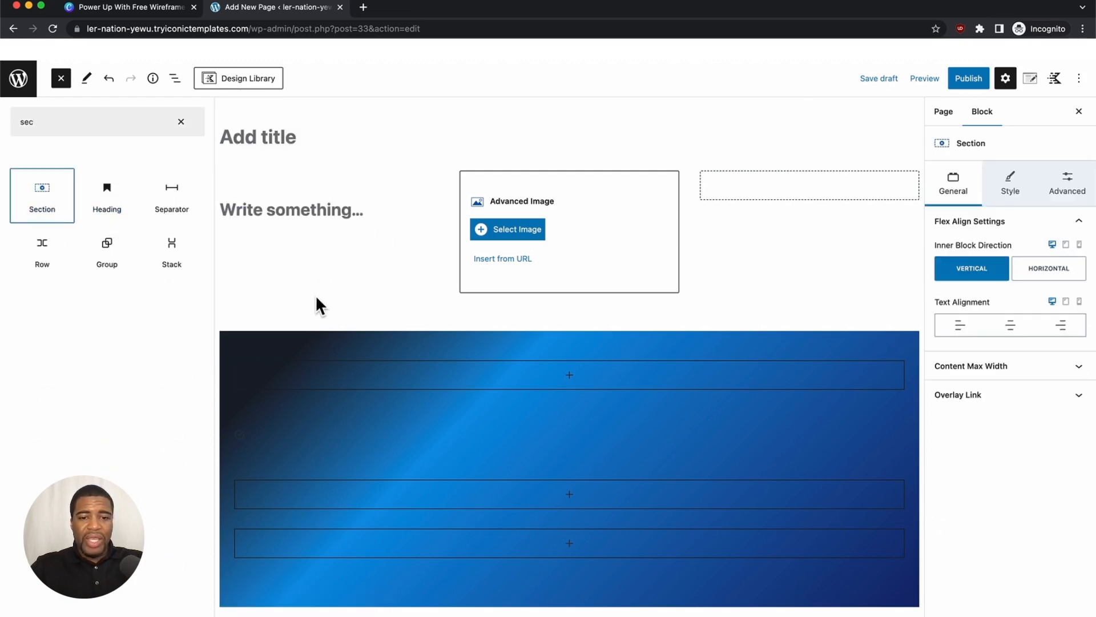
{"action": "scroll", "coordinate": [315, 295], "scroll_direction": "down", "scroll_amount": 5}
{"action": "scroll", "coordinate": [317, 291], "scroll_direction": "up", "scroll_amount": 5}
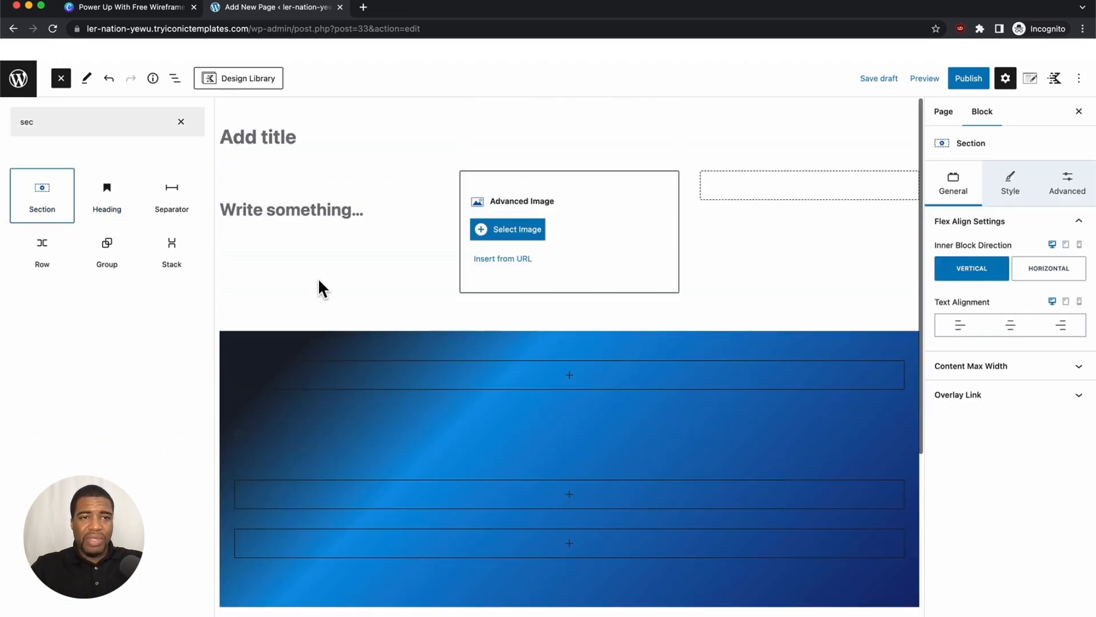
- Examine the settings of the Row, Section and Row Layout blocks by selecting each one in the List View
{"action": "left_click", "coordinate": [174, 78]}
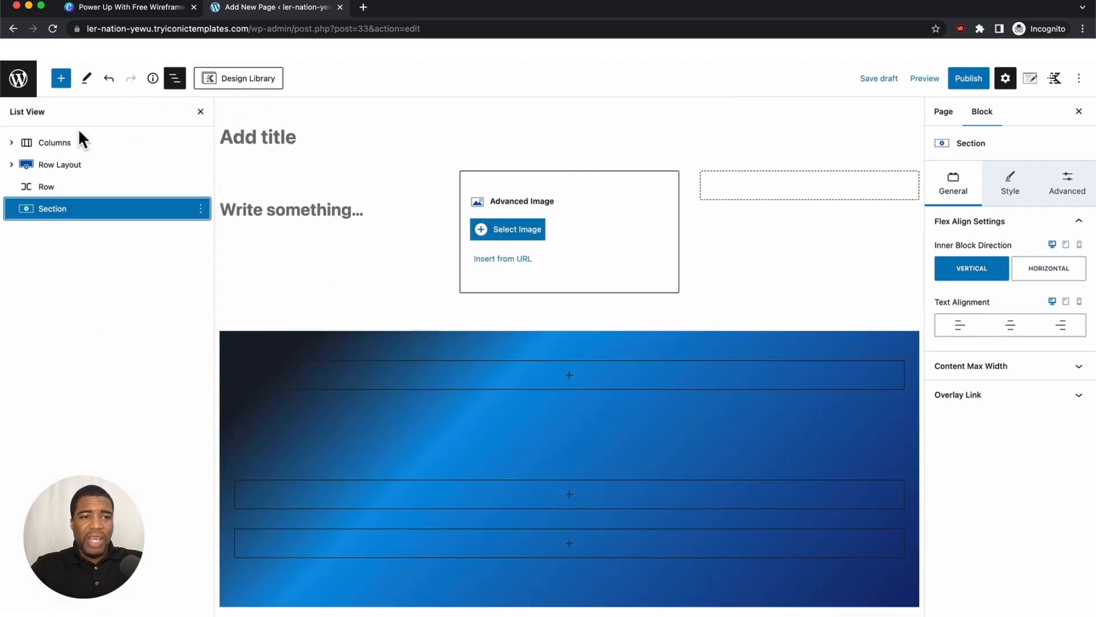
{"action": "left_click", "coordinate": [50, 193]}
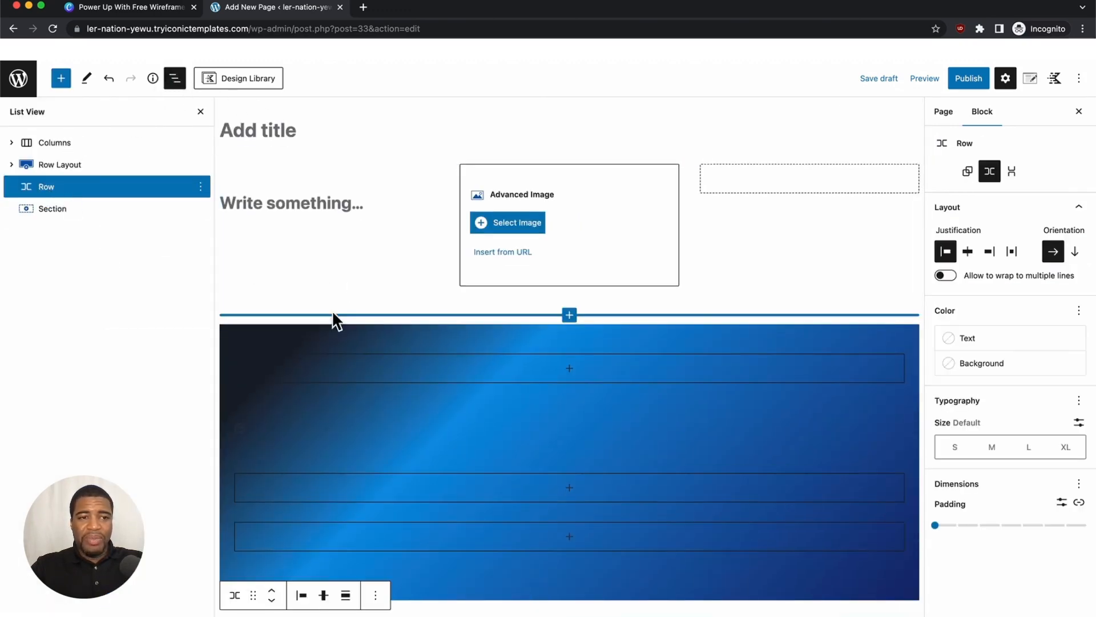
{"action": "scroll", "coordinate": [333, 318], "scroll_direction": "down", "scroll_amount": 5}
{"action": "left_click", "coordinate": [99, 222]}
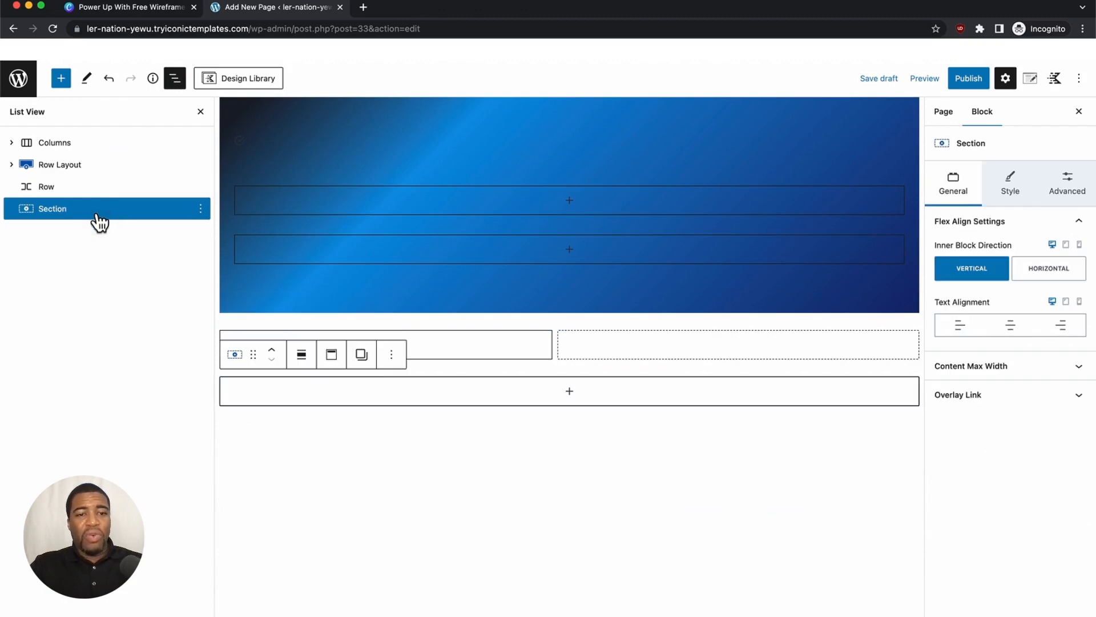
{"action": "left_click", "coordinate": [94, 191]}
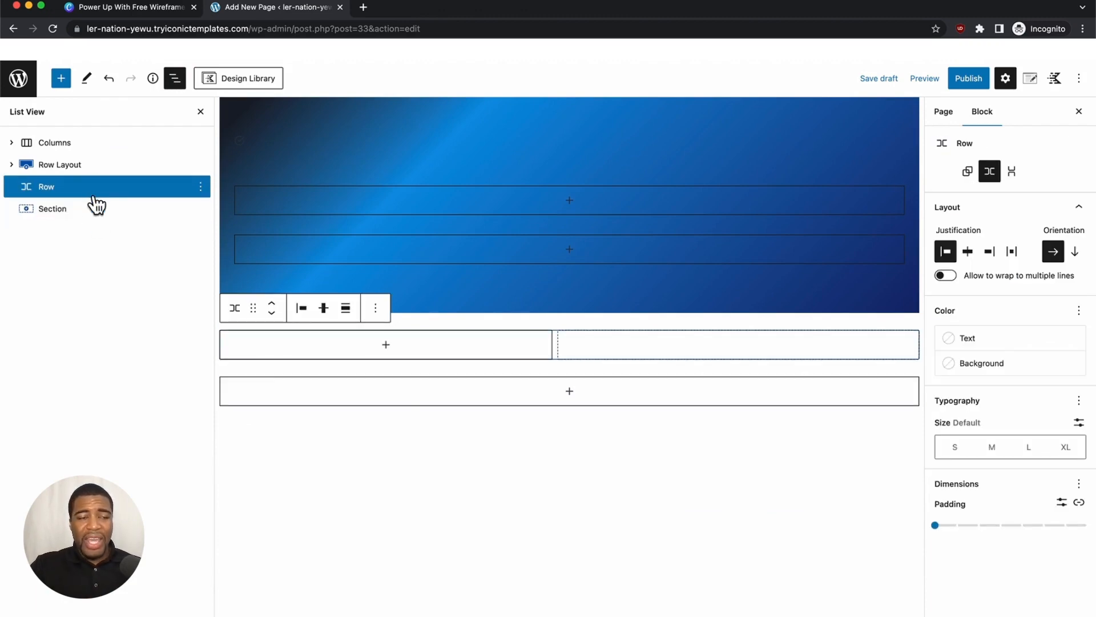
{"action": "left_click", "coordinate": [80, 212]}
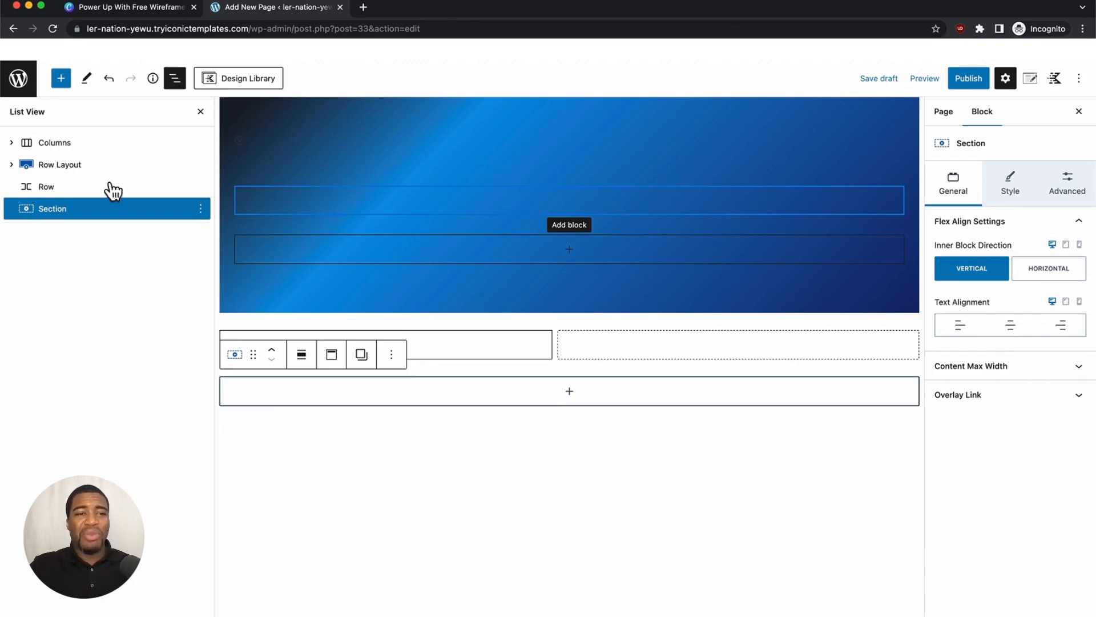
{"action": "left_click", "coordinate": [57, 167]}
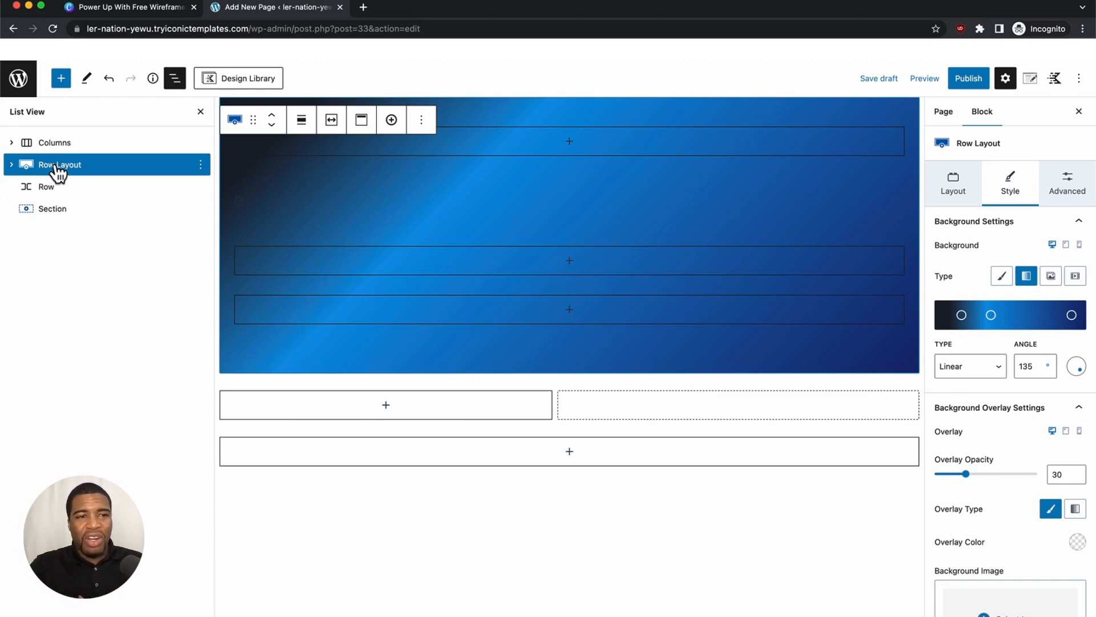
{"action": "left_click", "coordinate": [54, 219]}
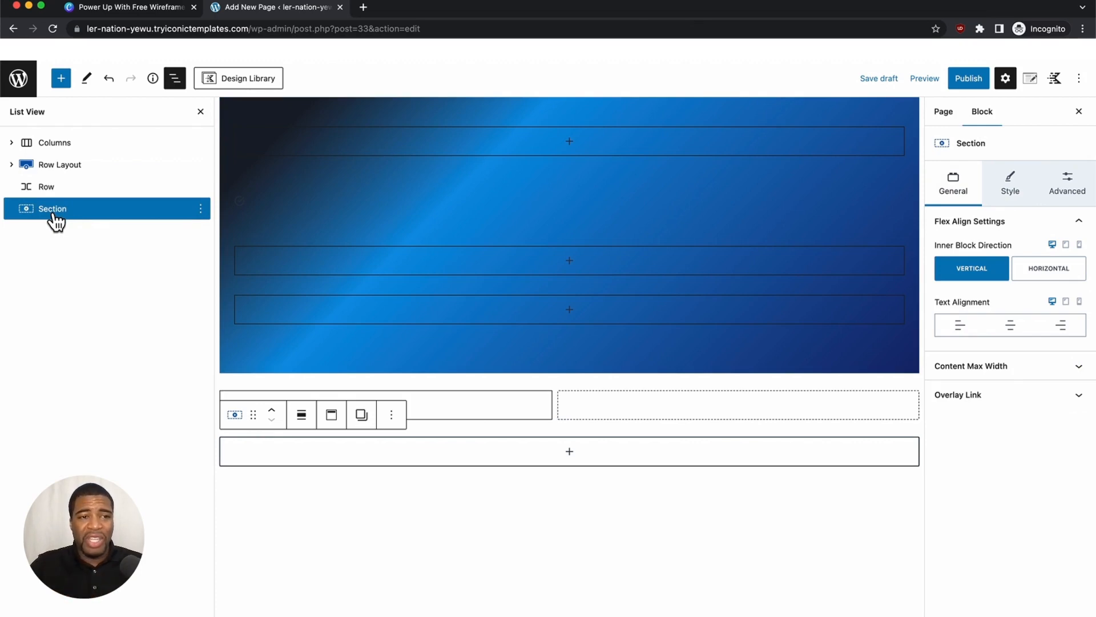
- Move the Row block above the Row Layout and nest the standalone Section inside the Row Layout as its first section
{"action": "left_click_drag", "start_coordinate": [55, 219], "coordinate": [51, 153]}
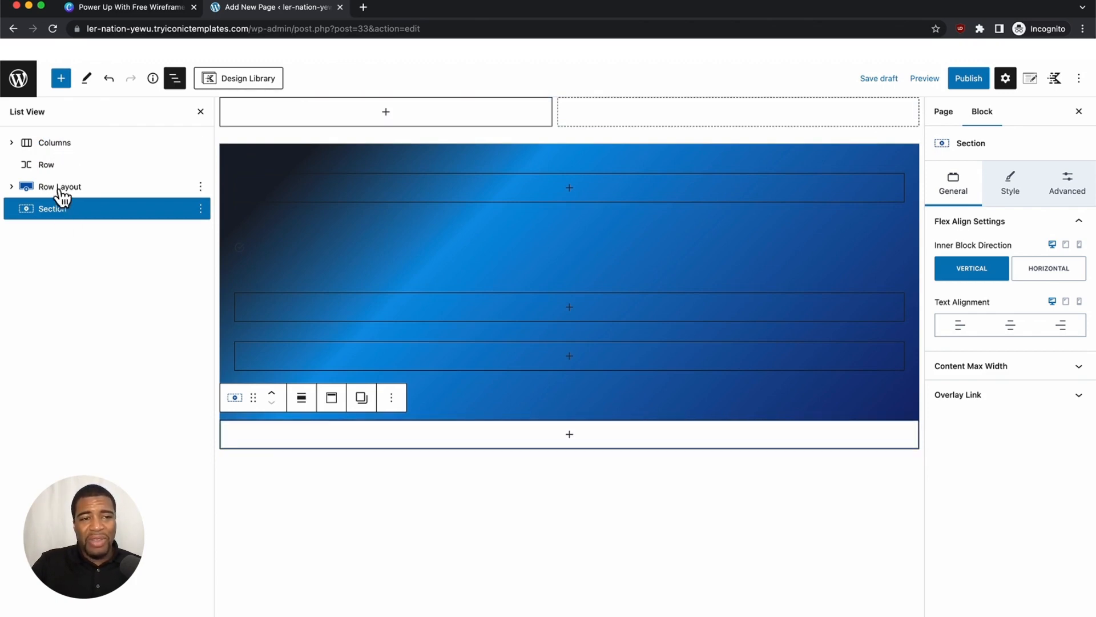
{"action": "left_click_drag", "start_coordinate": [53, 220], "coordinate": [67, 201]}
{"action": "left_click", "coordinate": [12, 188]}
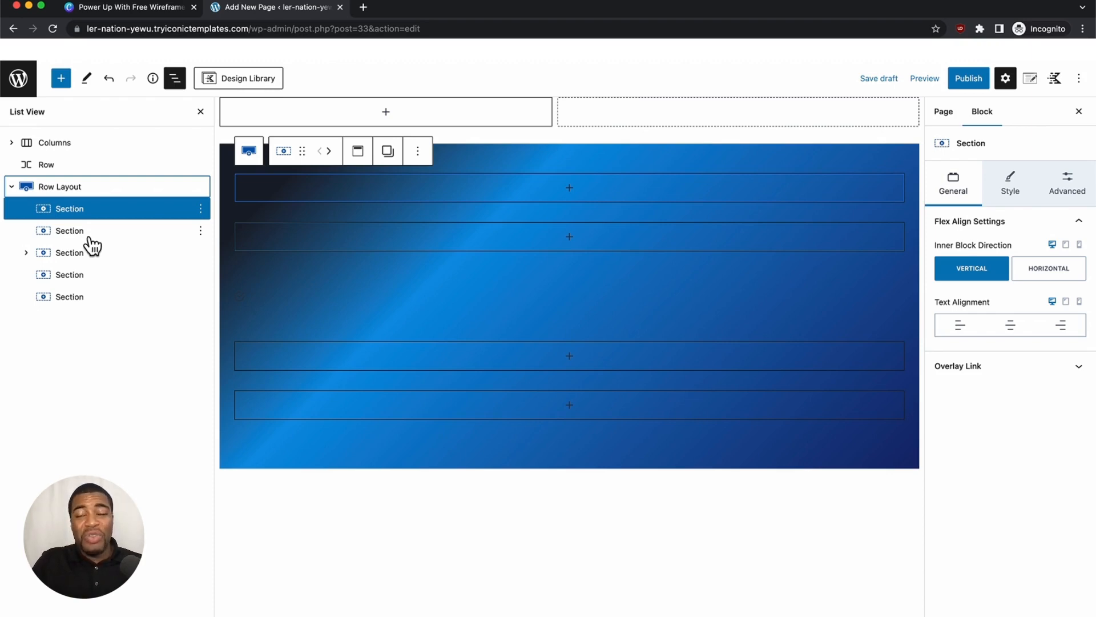
- Review the General, Style and Advanced settings of the first Section in the Row Layout
{"action": "left_click", "coordinate": [71, 213]}
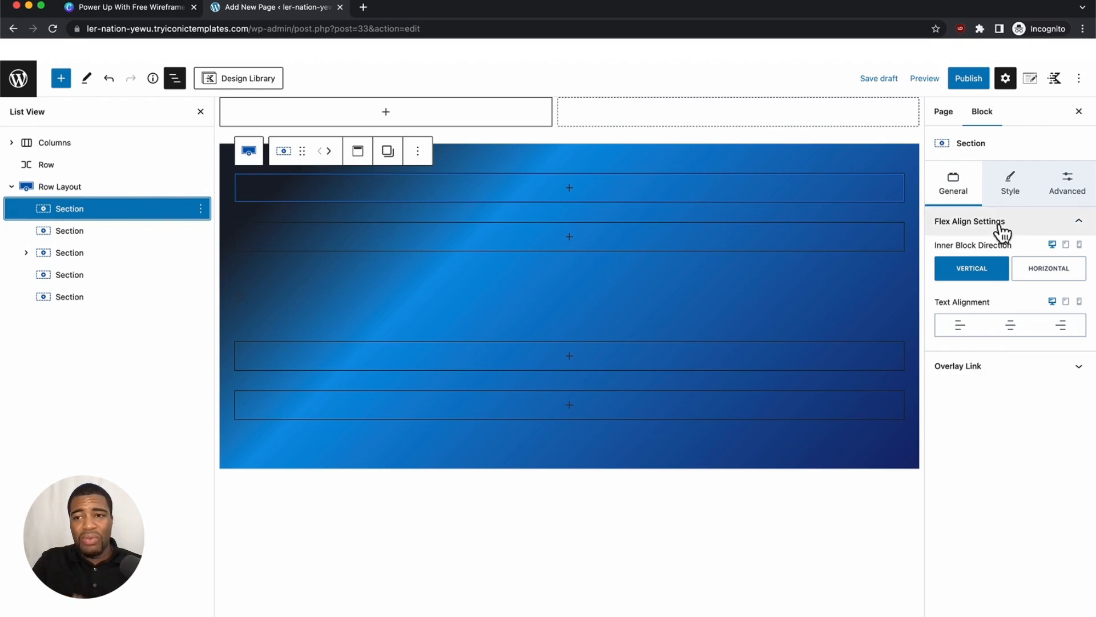
{"action": "left_click", "coordinate": [1010, 185]}
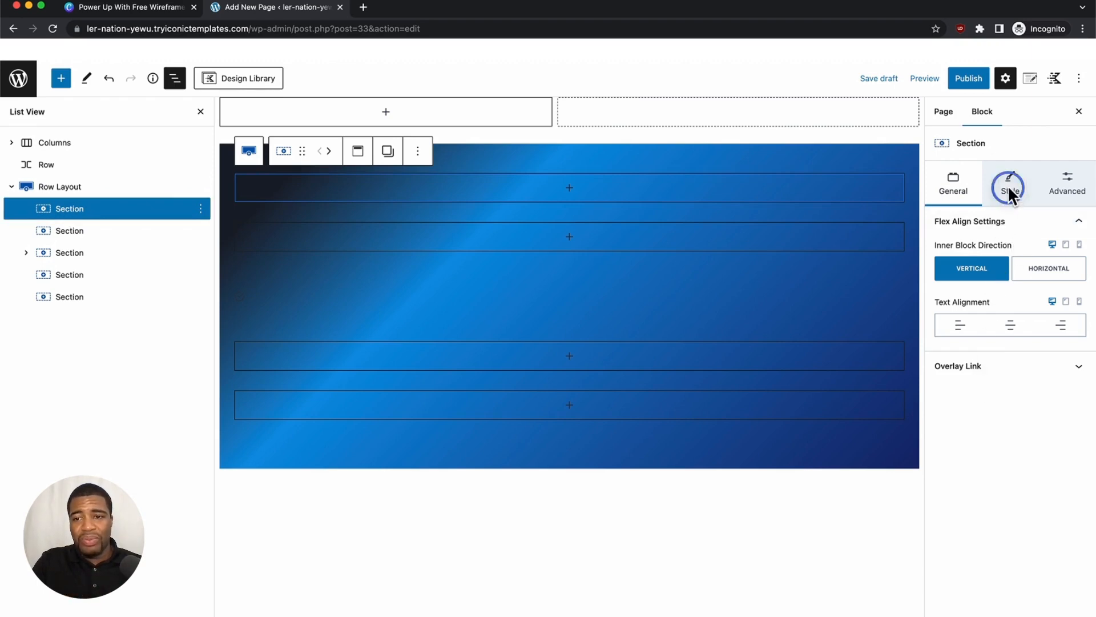
{"action": "left_click", "coordinate": [1063, 192]}
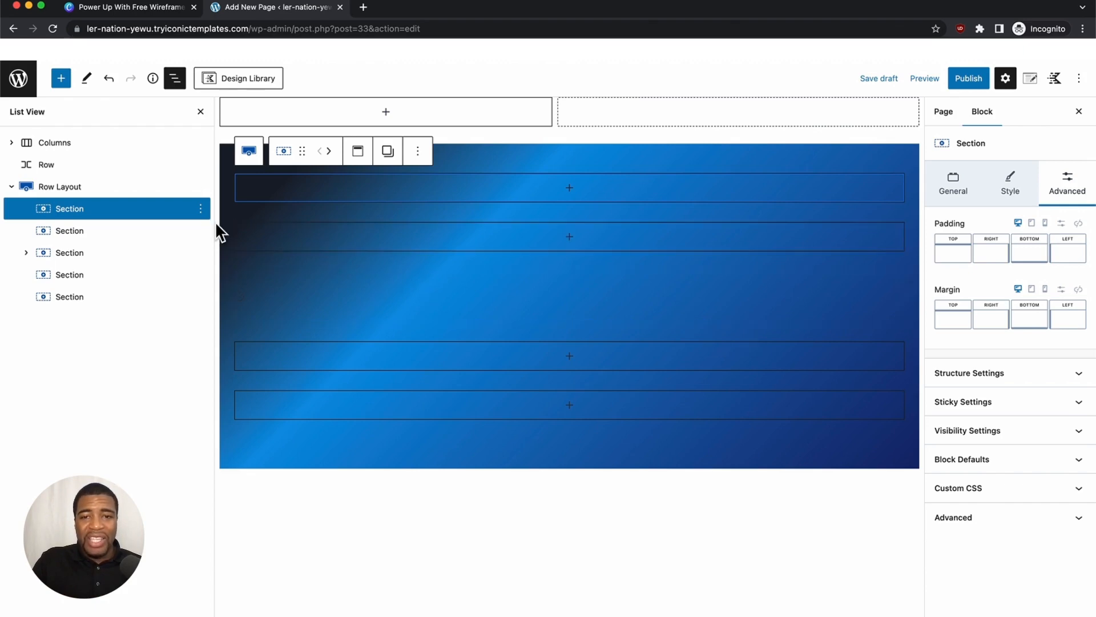
- Add an Advanced Text block to the Row Layout's first Section and an Advanced Image block to its second Section
{"action": "left_click", "coordinate": [569, 194]}
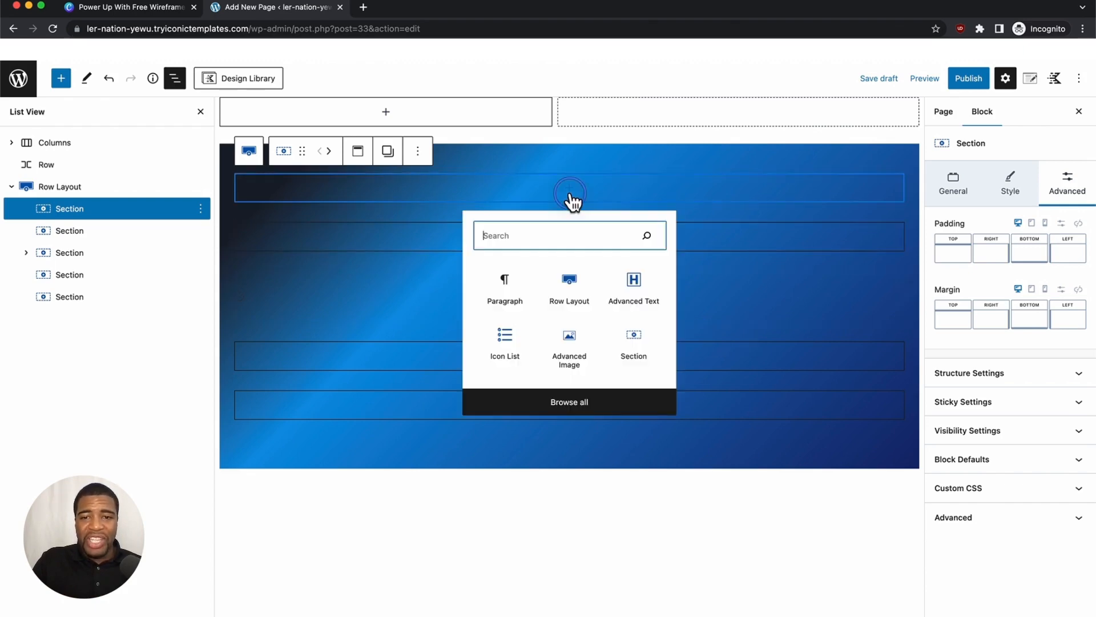
{"action": "left_click", "coordinate": [630, 314]}
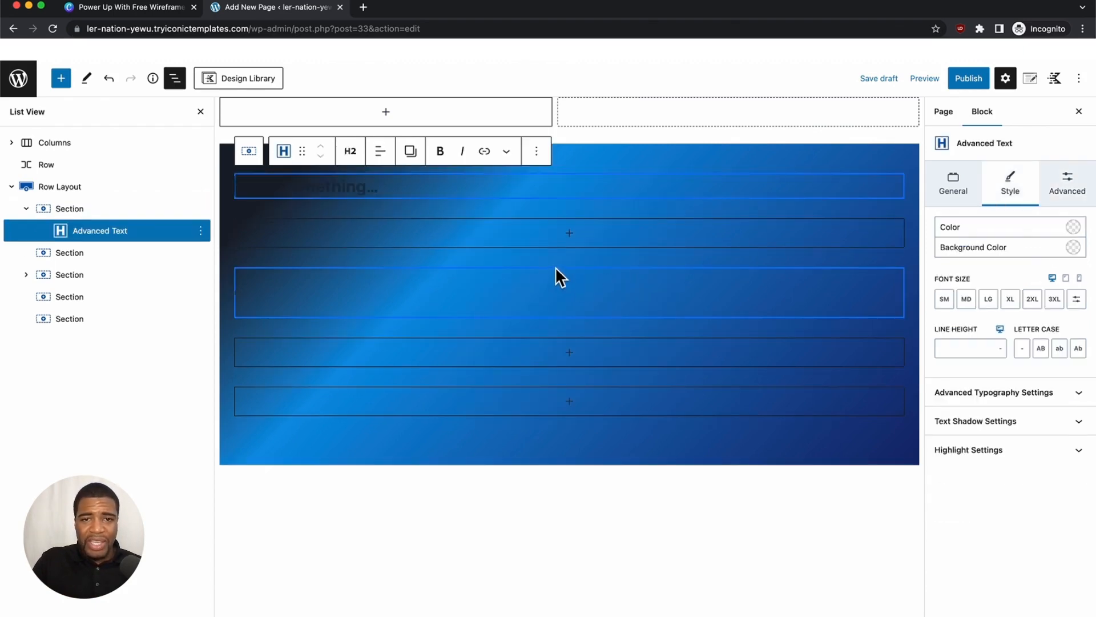
{"action": "left_click", "coordinate": [538, 246]}
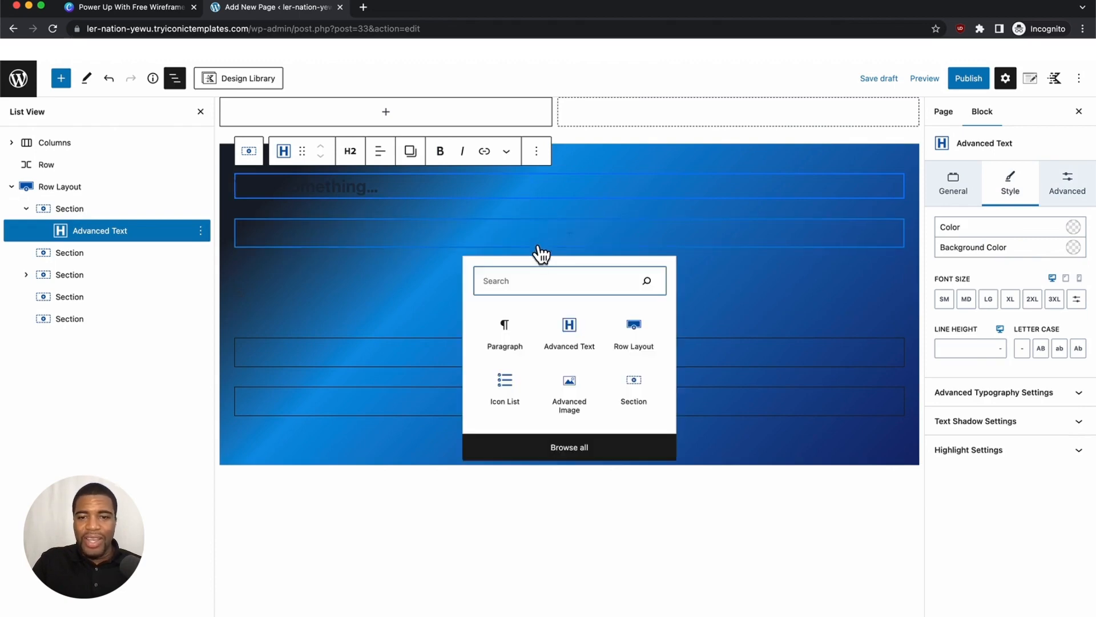
{"action": "left_click", "coordinate": [574, 390]}
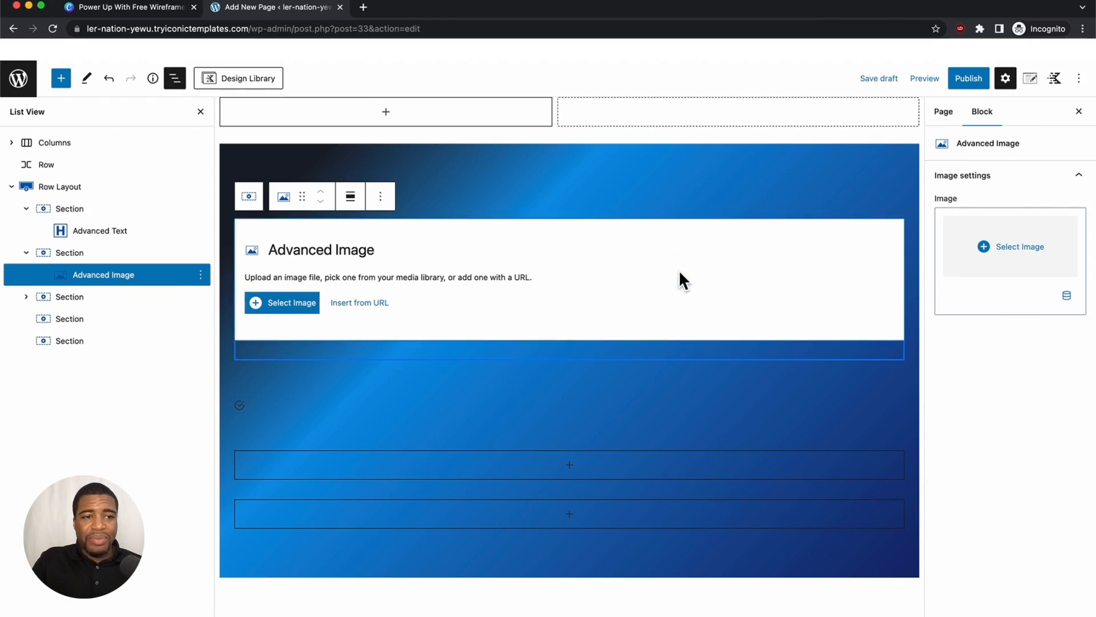
- Try the Hide on Desktop, Tablet and Mobile options for the Section containing the Advanced Image, switching each back off
{"action": "left_click", "coordinate": [90, 252]}
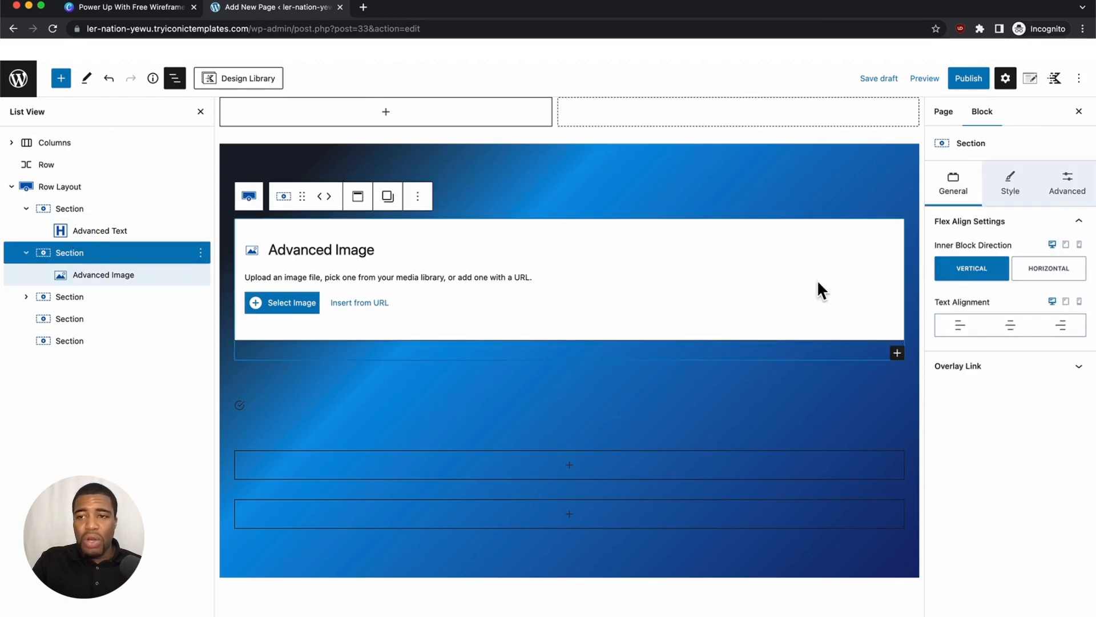
{"action": "left_click", "coordinate": [1057, 190]}
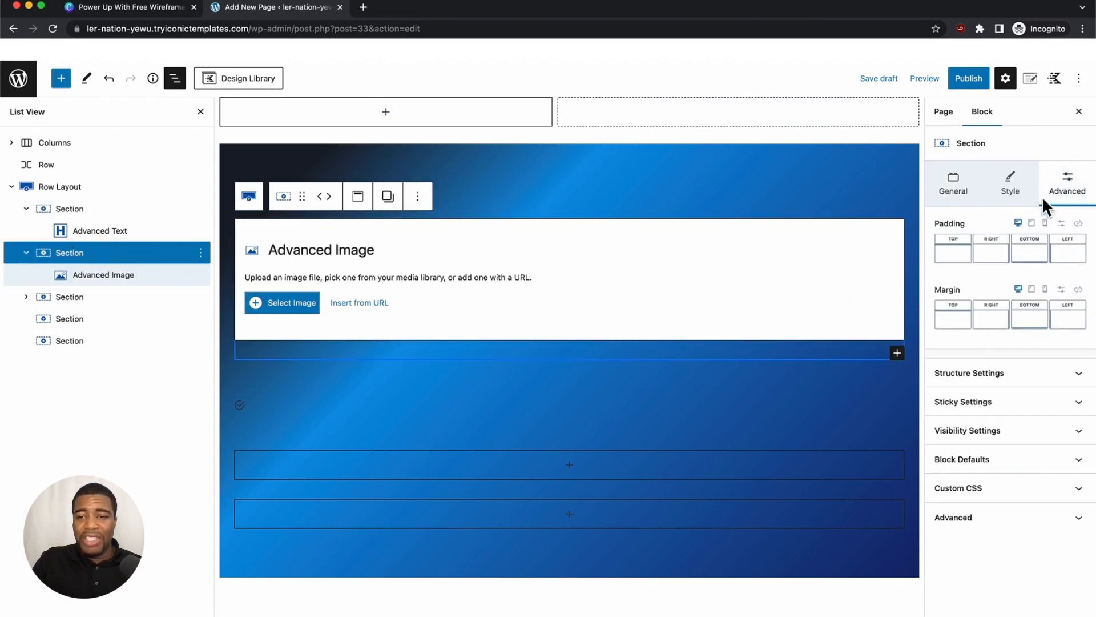
{"action": "left_click", "coordinate": [975, 440]}
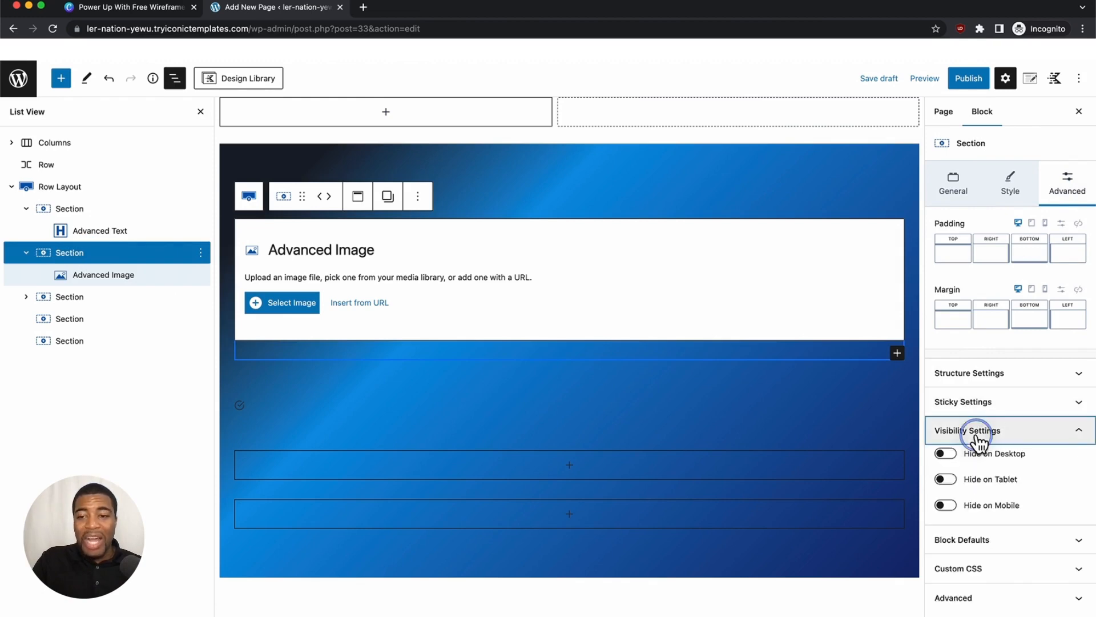
{"action": "left_click", "coordinate": [946, 453]}
{"action": "left_click", "coordinate": [946, 479]}
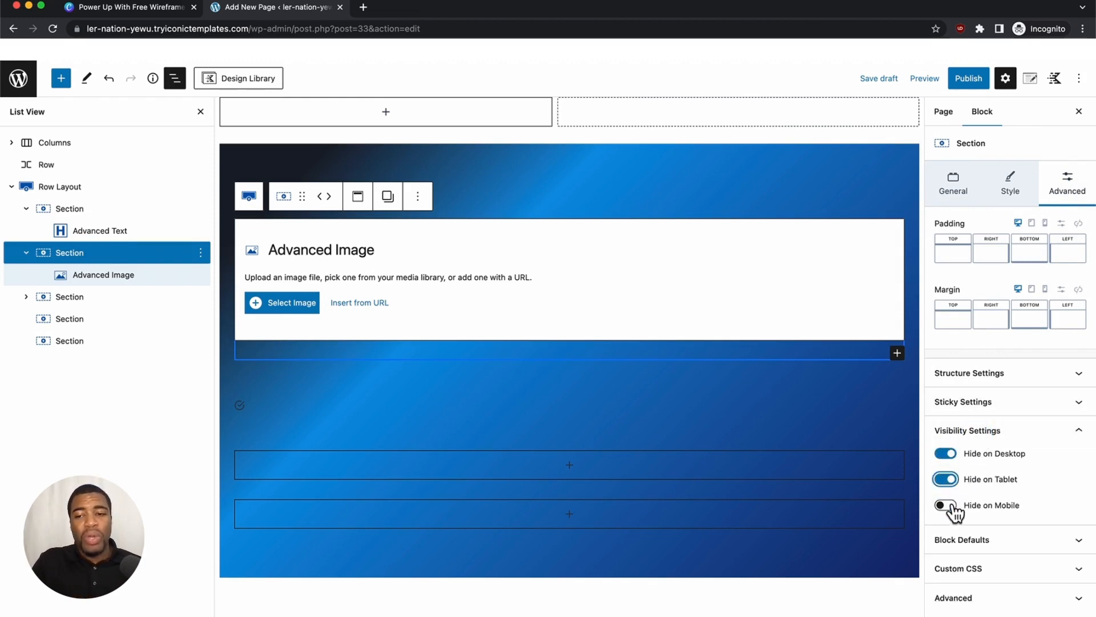
{"action": "left_click", "coordinate": [948, 480]}
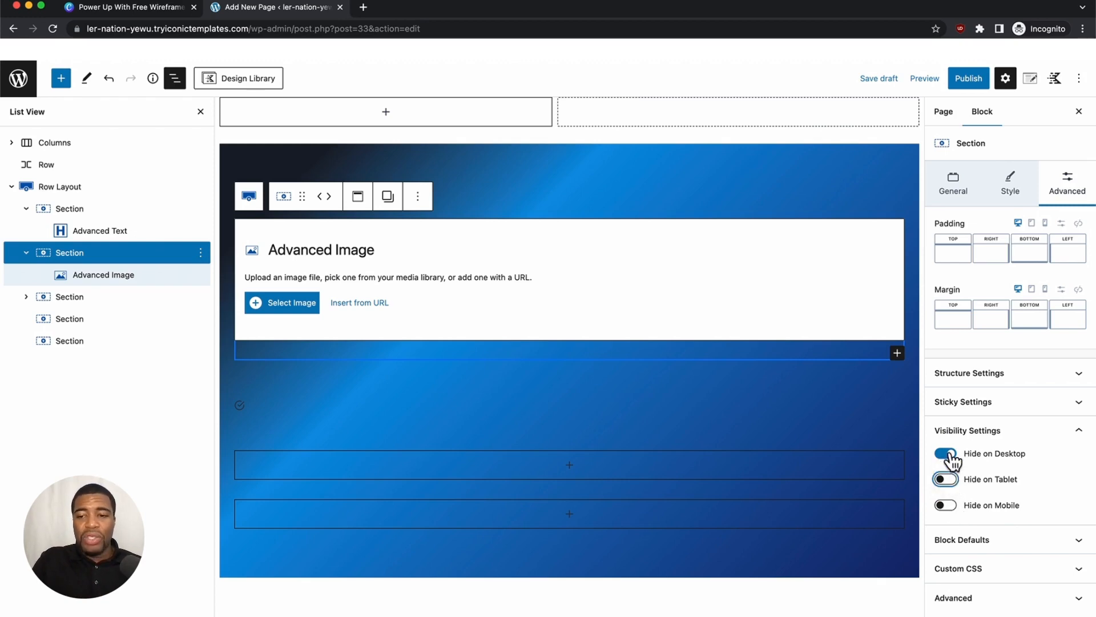
{"action": "left_click", "coordinate": [948, 455]}
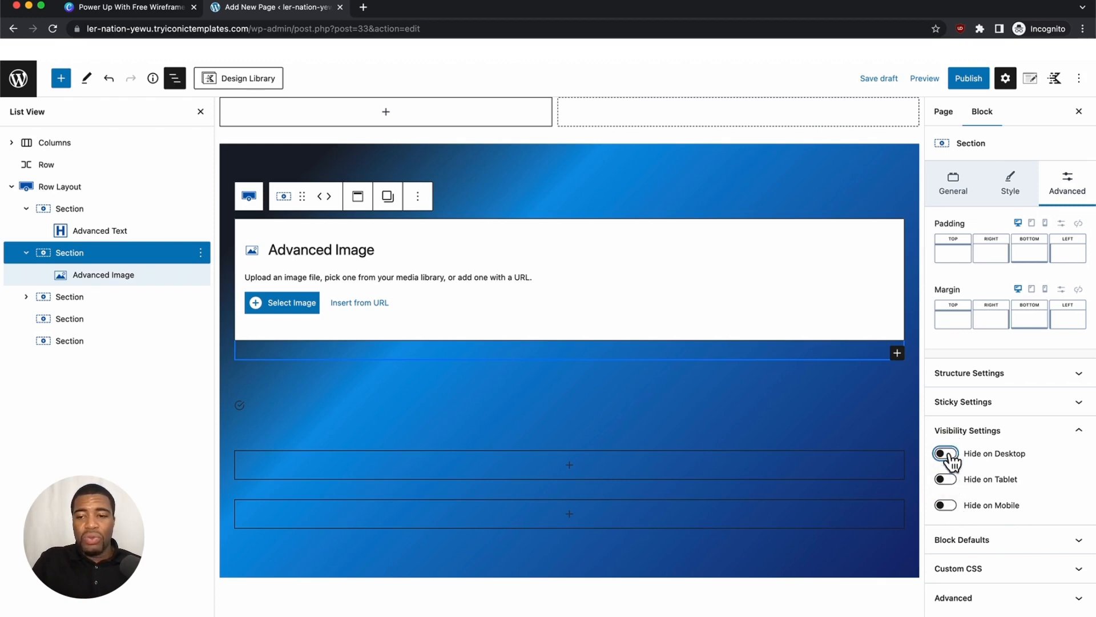
{"action": "left_click", "coordinate": [947, 506]}
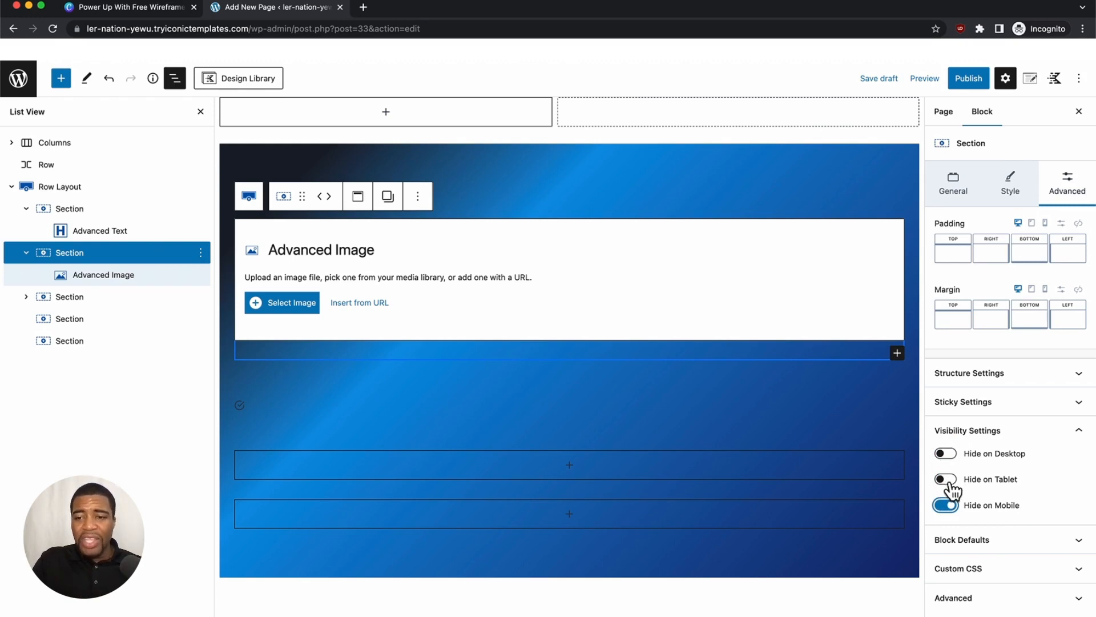
{"action": "left_click", "coordinate": [946, 505]}
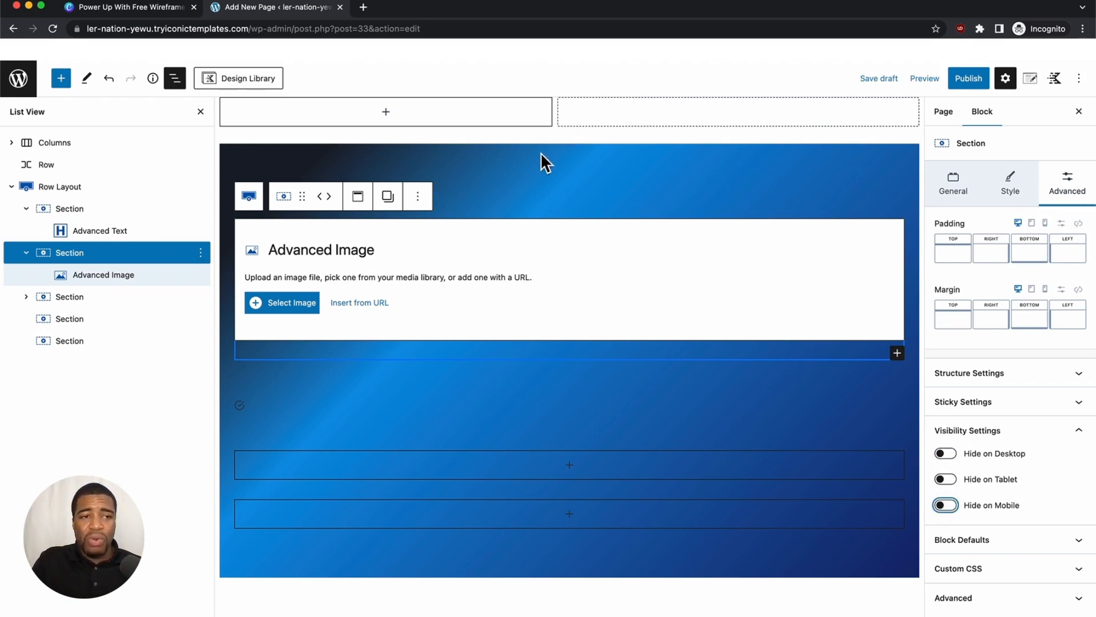
- Compare the settings of the Row Layout block with those of its first Section
{"action": "left_click", "coordinate": [67, 187]}
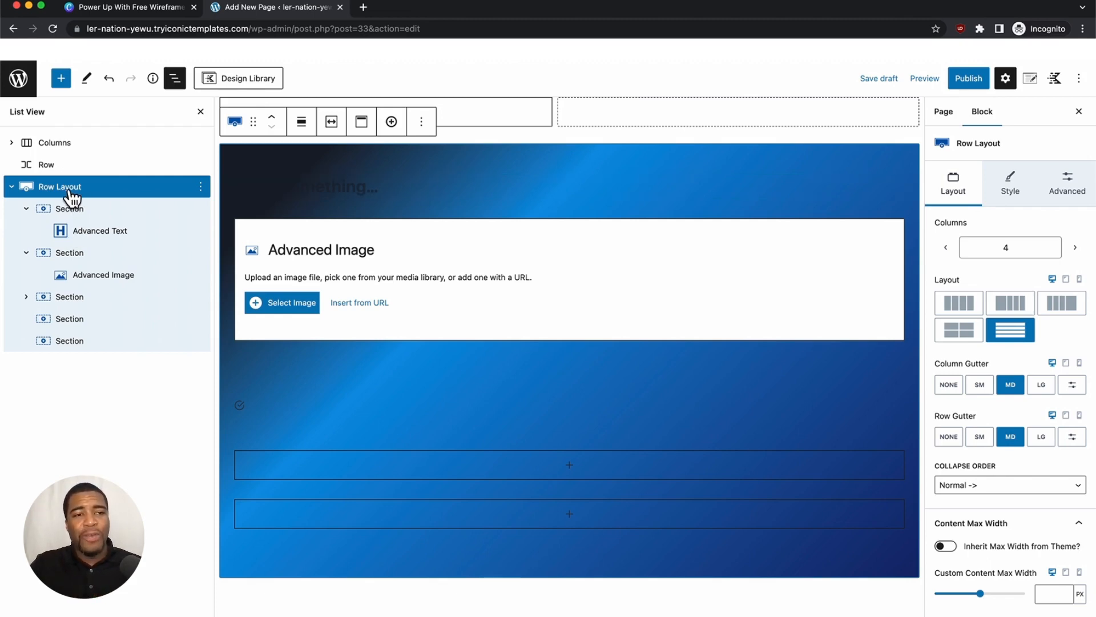
{"action": "left_click", "coordinate": [68, 209]}
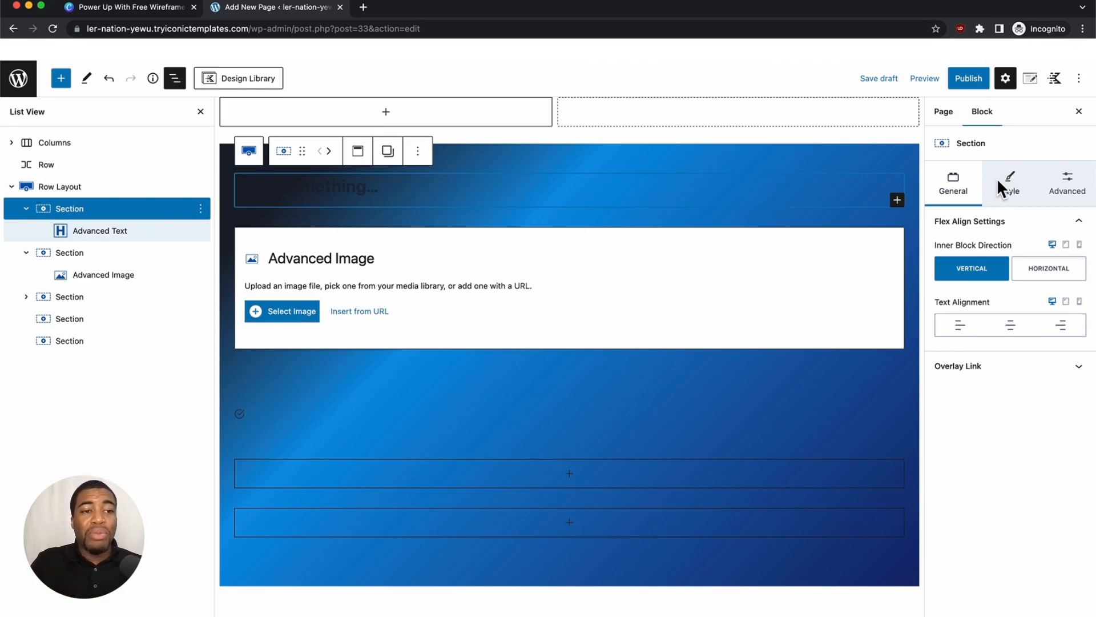
{"action": "left_click", "coordinate": [54, 188]}
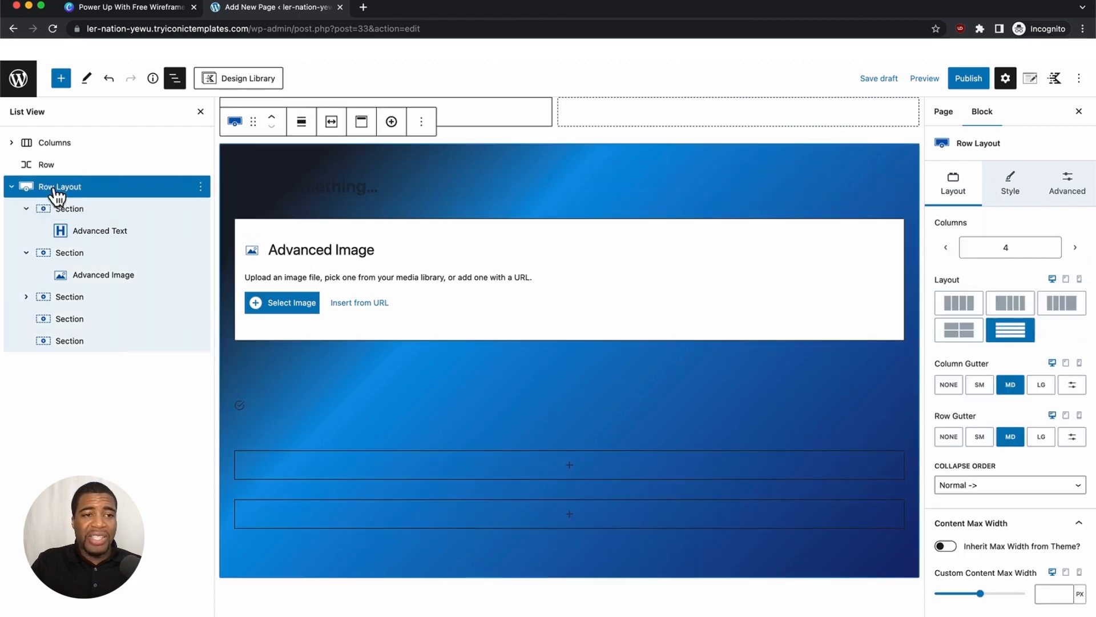
- Collapse the Row Layout, move it above the Columns block to the start of the page, and expand its nested sections again
{"action": "left_click", "coordinate": [12, 189]}
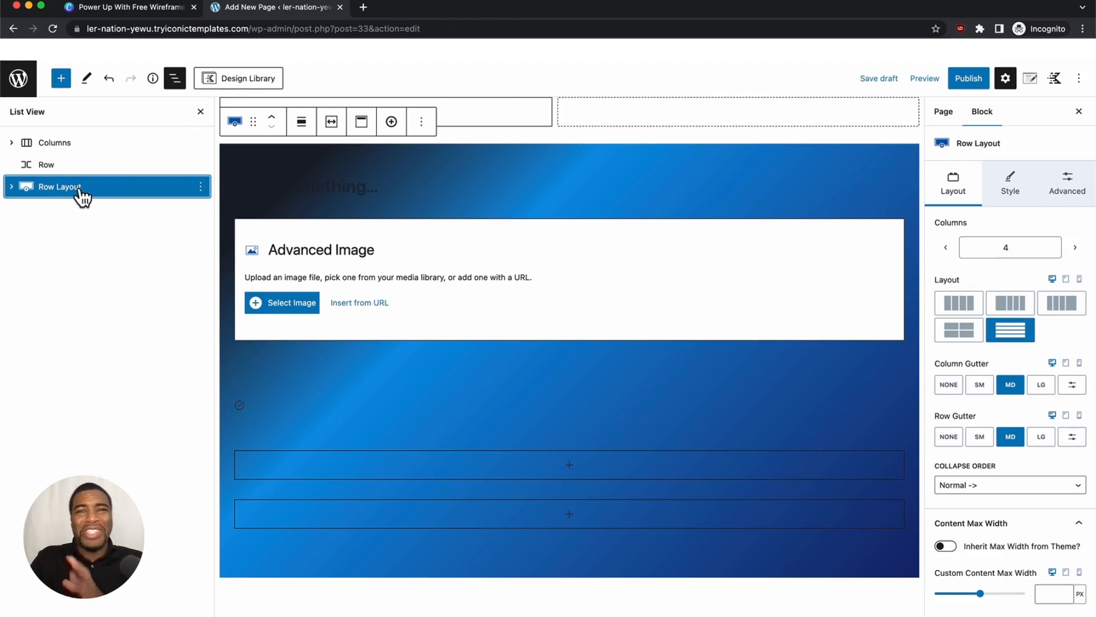
{"action": "left_click_drag", "start_coordinate": [82, 197], "coordinate": [76, 141]}
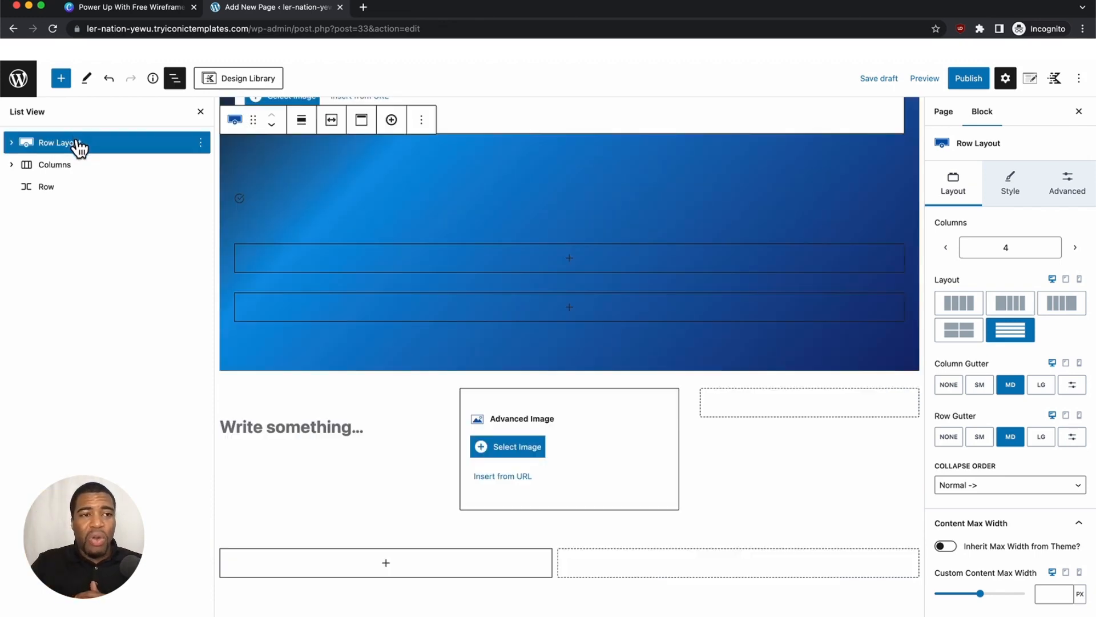
{"action": "left_click", "coordinate": [12, 143]}
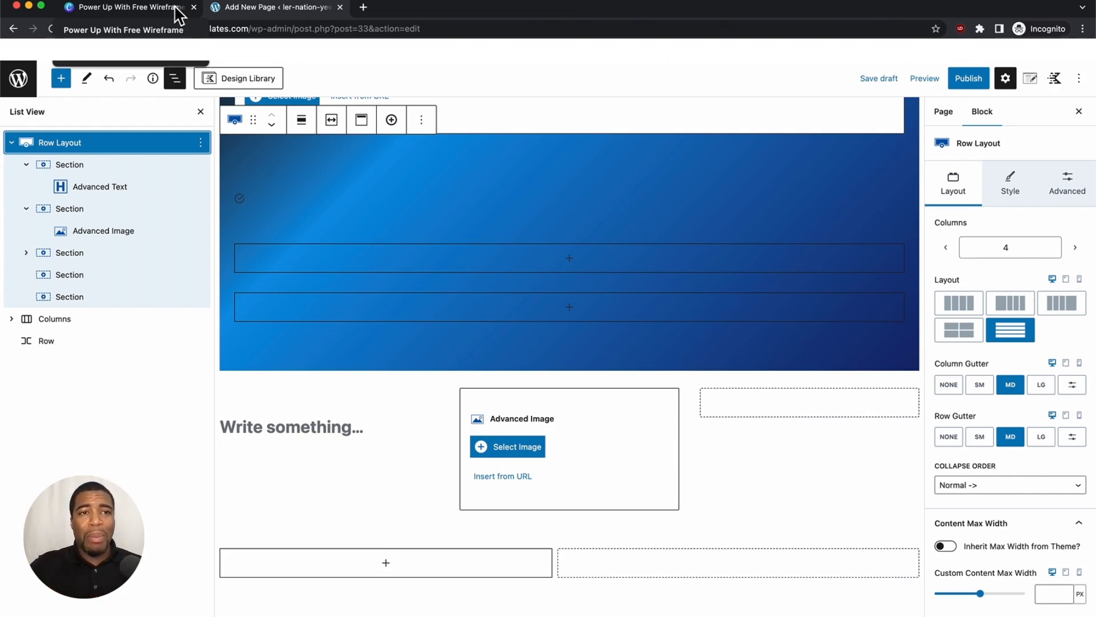
- Switch to the Canva presentation comparing the Row and Section blocks
{"action": "left_click", "coordinate": [132, 7]}
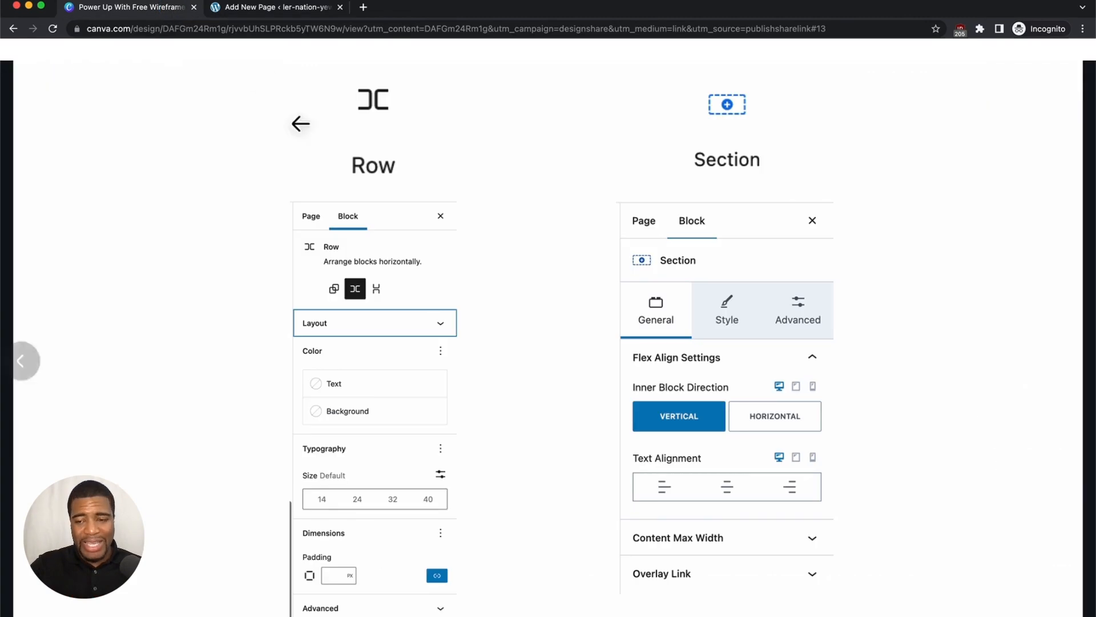